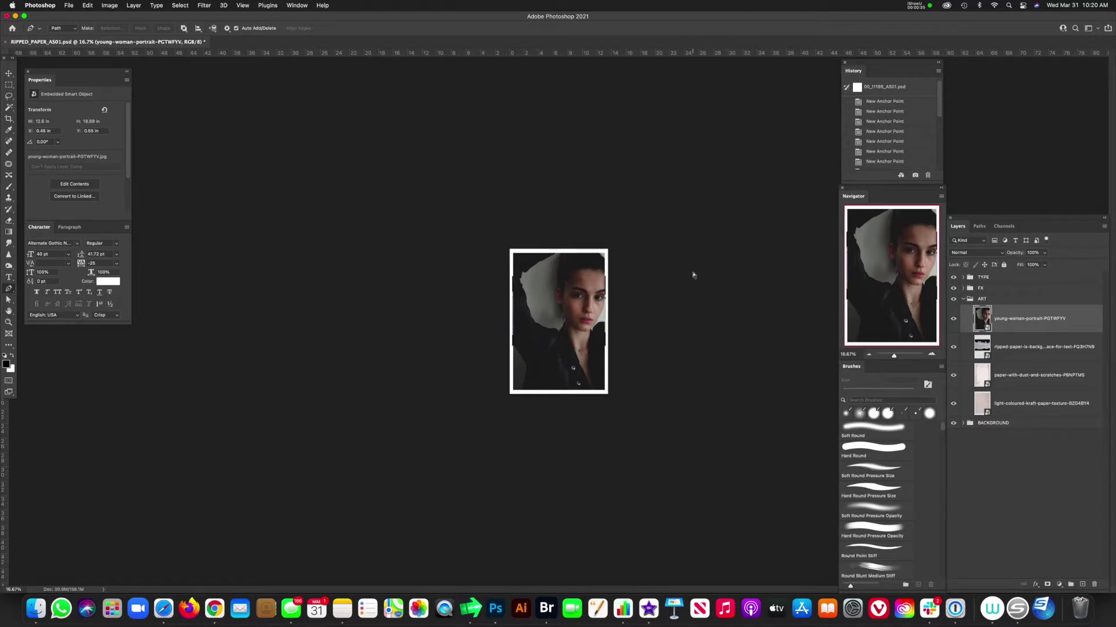
Hide the portrait layer, select the ripped-paper layer and examine its torn edges up close.
{"action": "key", "text": "super+equal"}
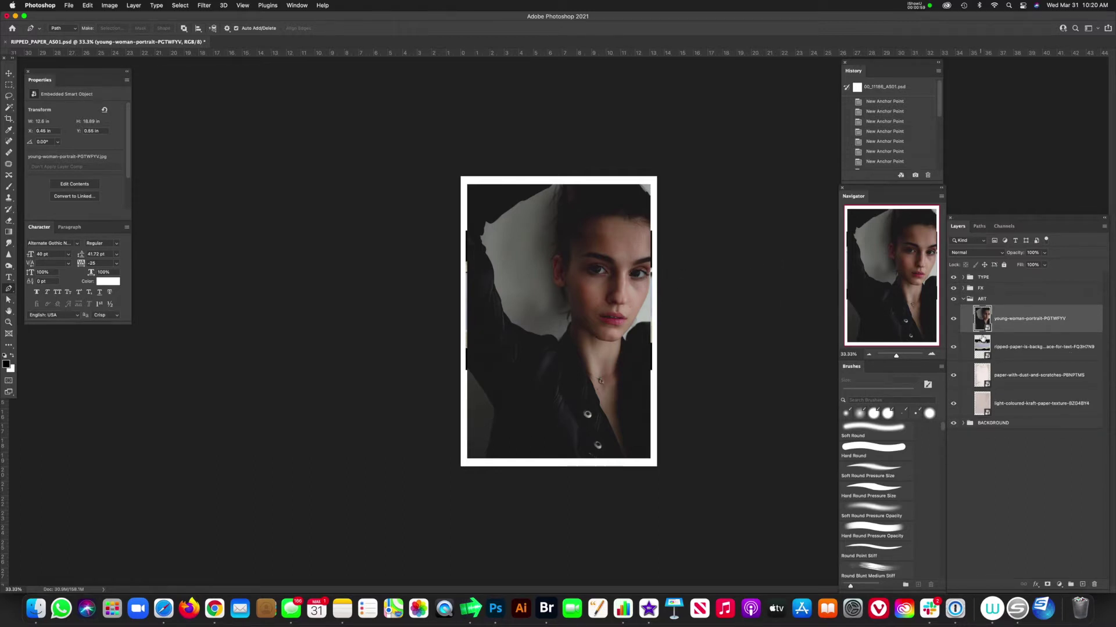
{"action": "left_click", "coordinate": [953, 318]}
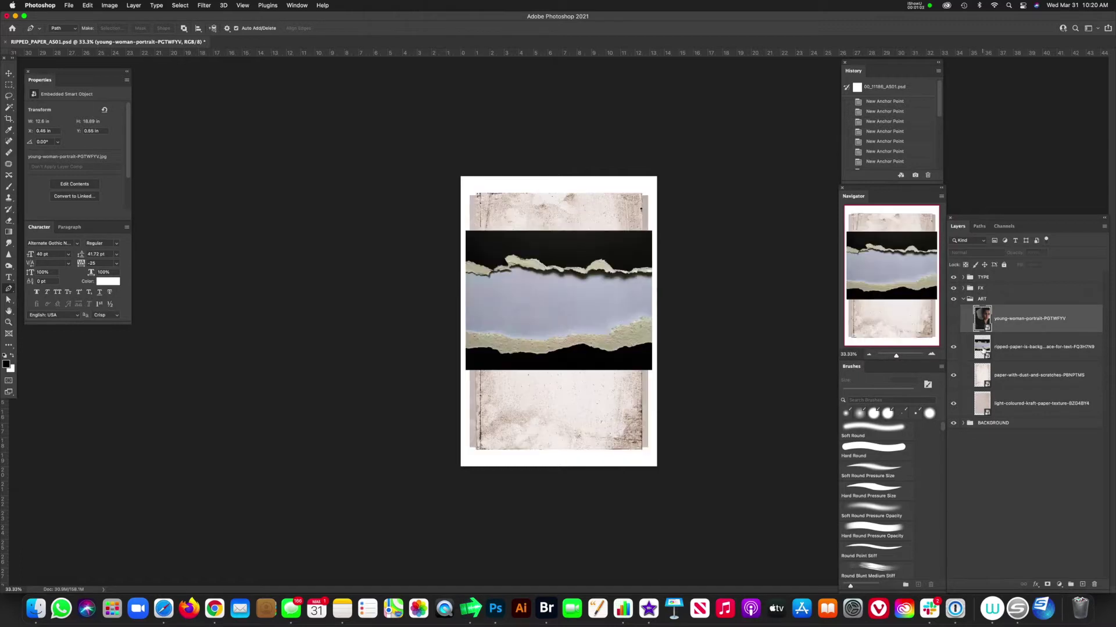
{"action": "left_click", "coordinate": [982, 348]}
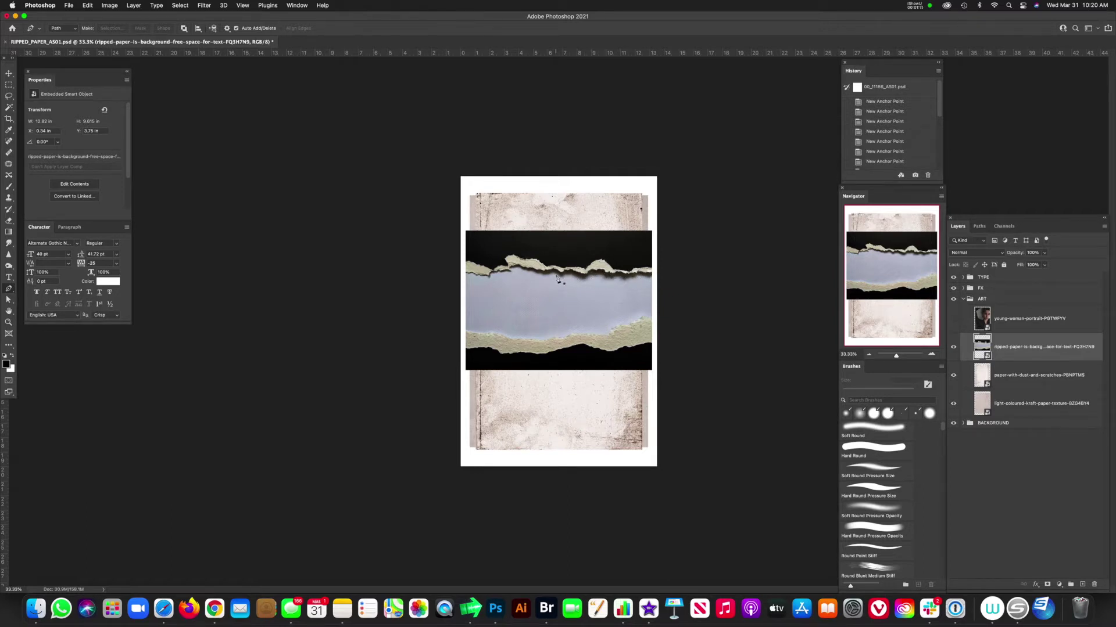
{"action": "key", "text": "super+plus"}
{"action": "key", "text": "super+plus"}
{"action": "key", "text": "super+plus"}
{"action": "key", "text": "super+plus"}
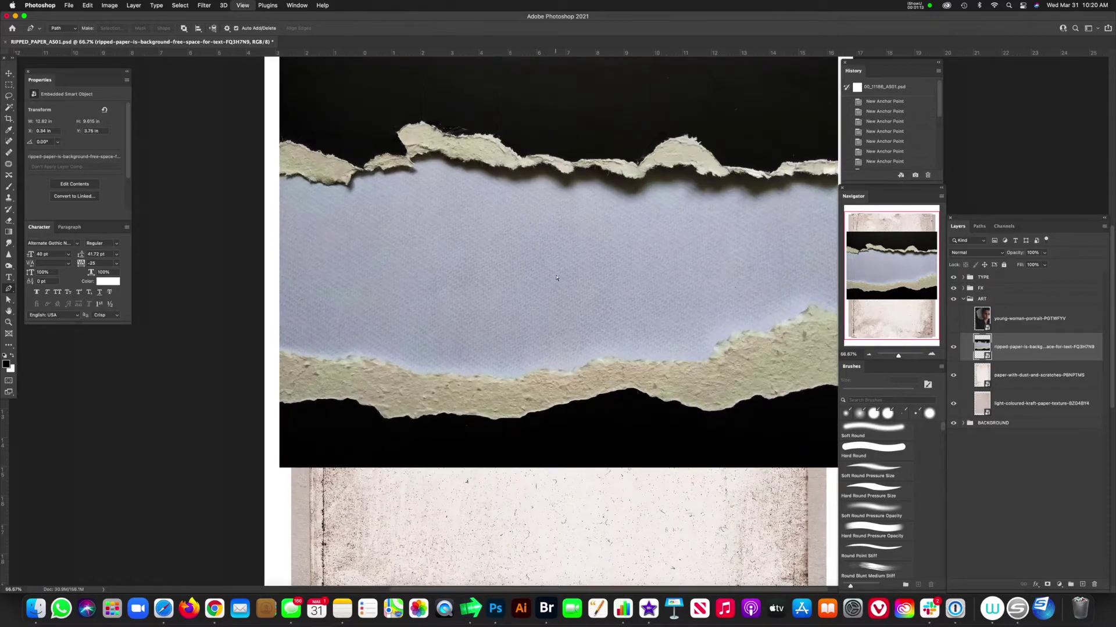
{"action": "scroll", "coordinate": [555, 256], "scroll_direction": "up", "scroll_amount": 5}
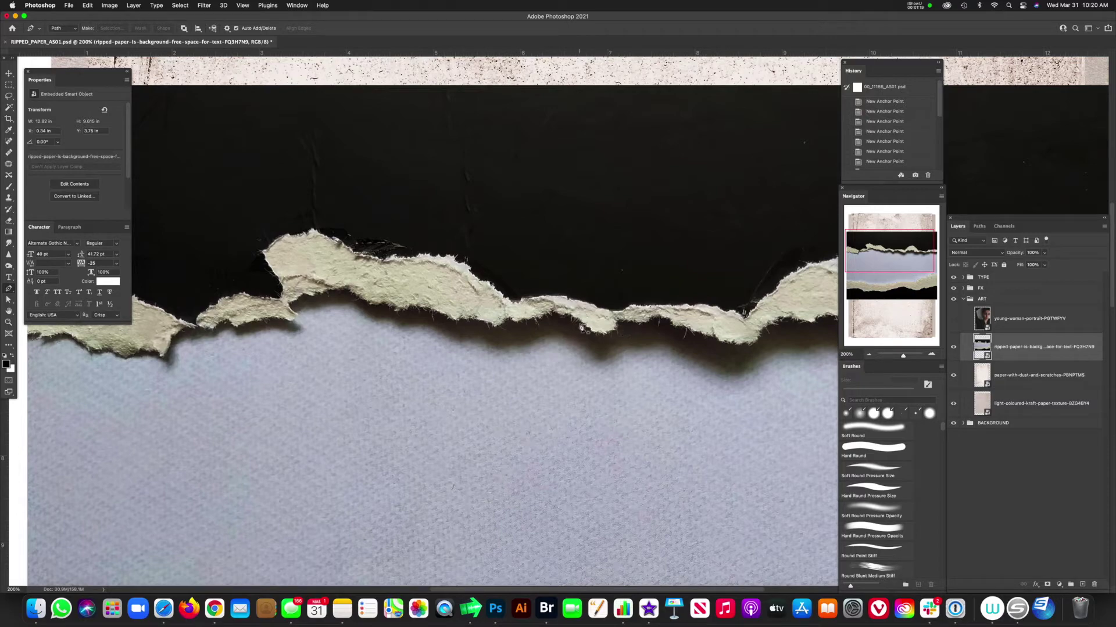
{"action": "key", "text": "ctrl+minus"}
{"action": "key", "text": "ctrl+minus"}
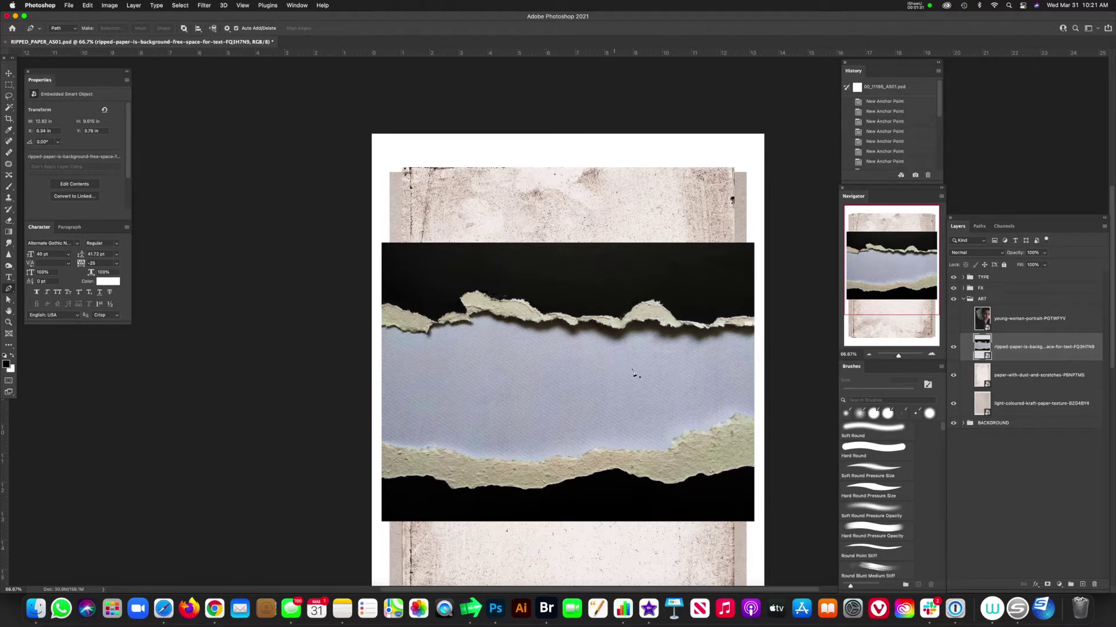
Hide the ripped-paper and paper-with-dust-and-scratches layers and select the light-coloured kraft paper texture layer.
{"action": "left_click", "coordinate": [954, 348]}
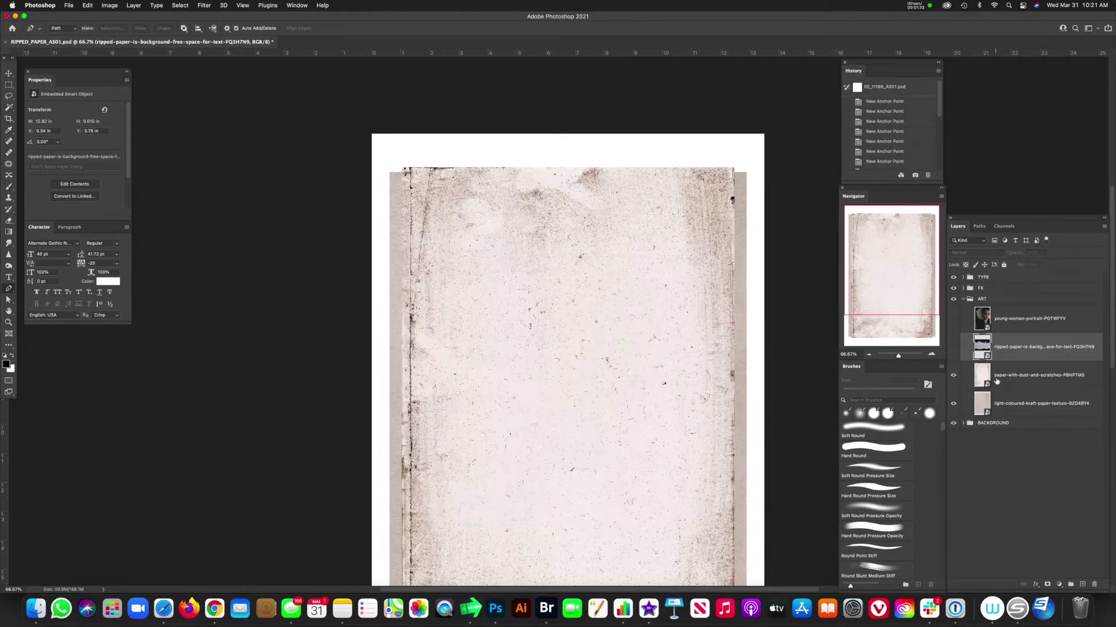
{"action": "left_click", "coordinate": [953, 376]}
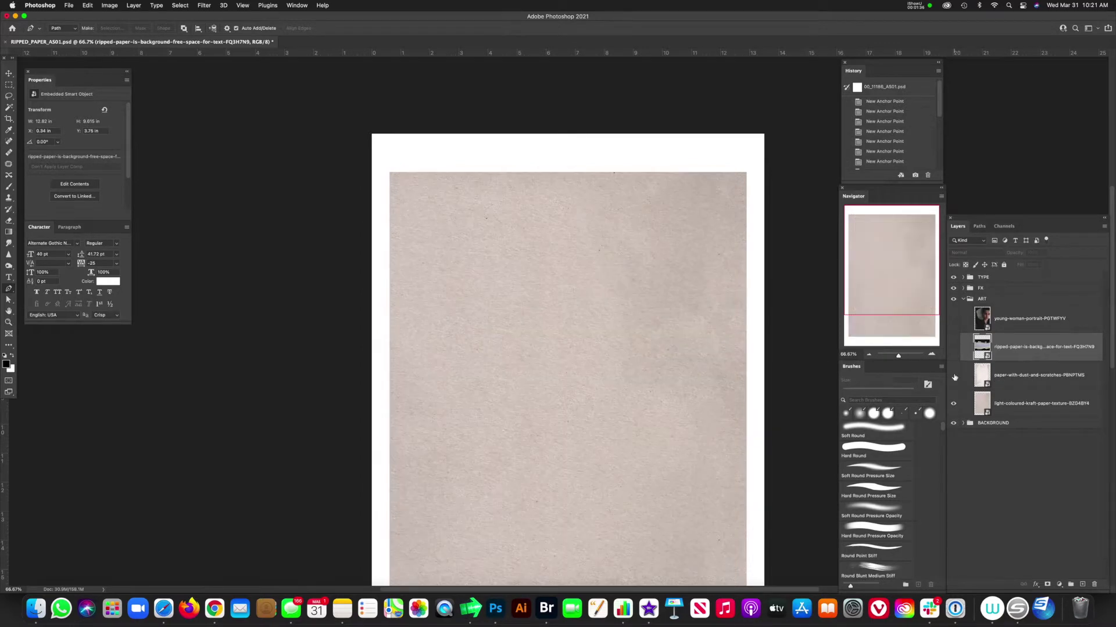
{"action": "left_click", "coordinate": [953, 376]}
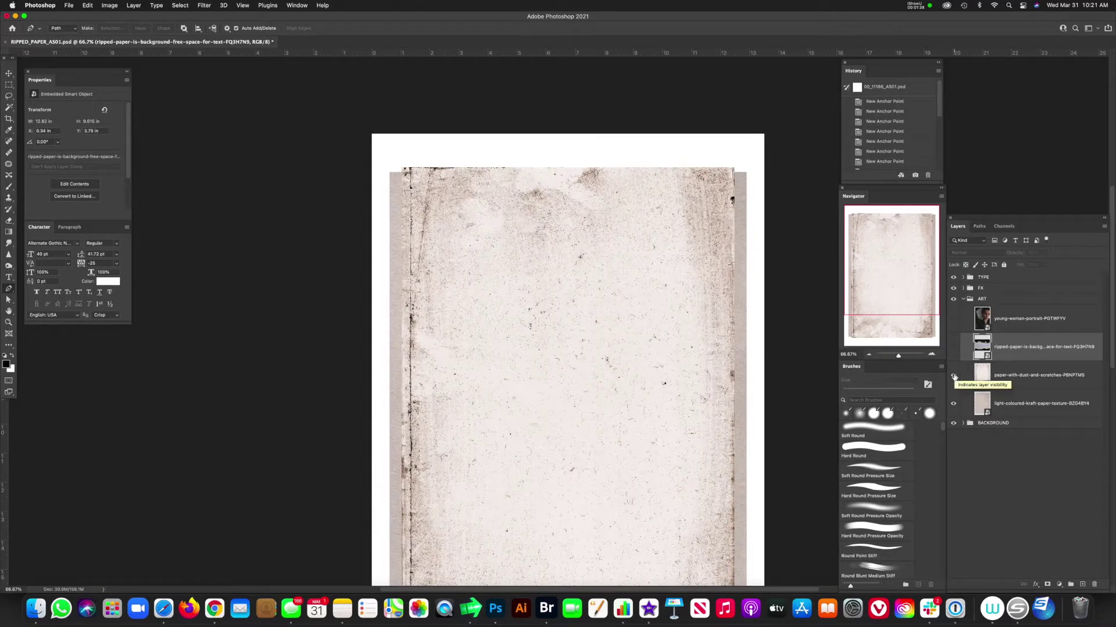
{"action": "left_click", "coordinate": [956, 380]}
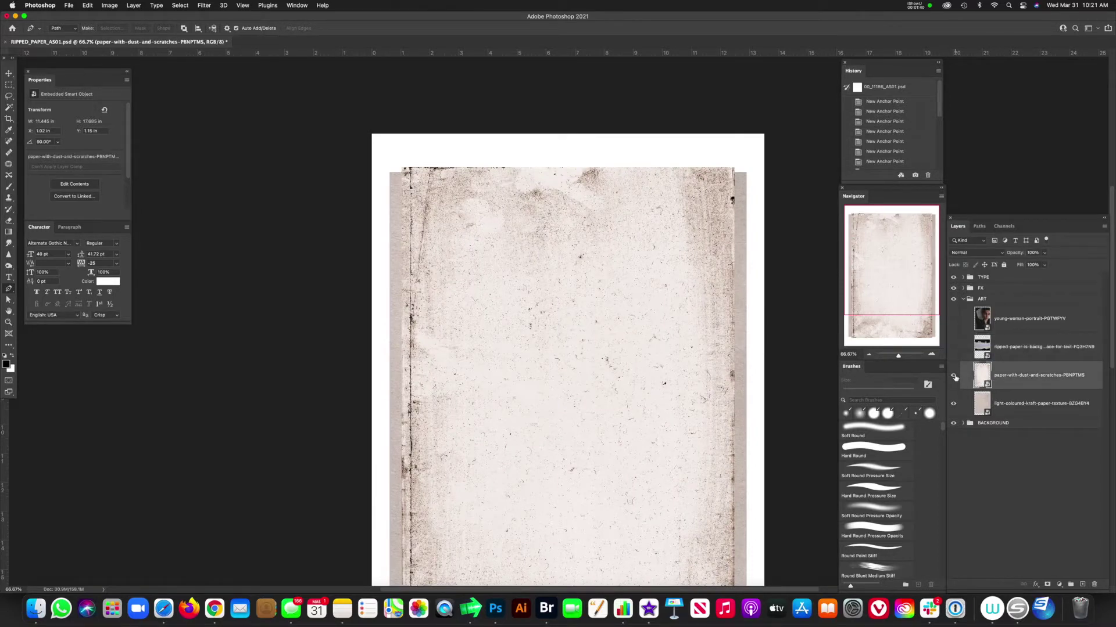
{"action": "left_click", "coordinate": [953, 377]}
{"action": "left_click", "coordinate": [979, 405]}
{"action": "left_click_drag", "start_coordinate": [602, 246], "coordinate": [578, 175]}
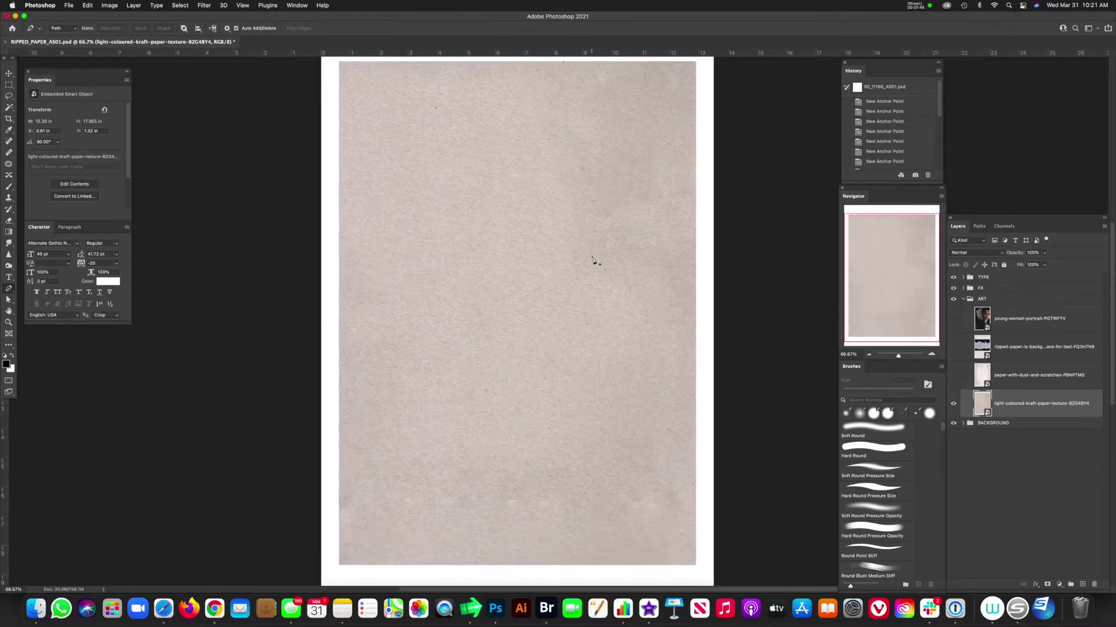
{"action": "key", "text": "super+minus"}
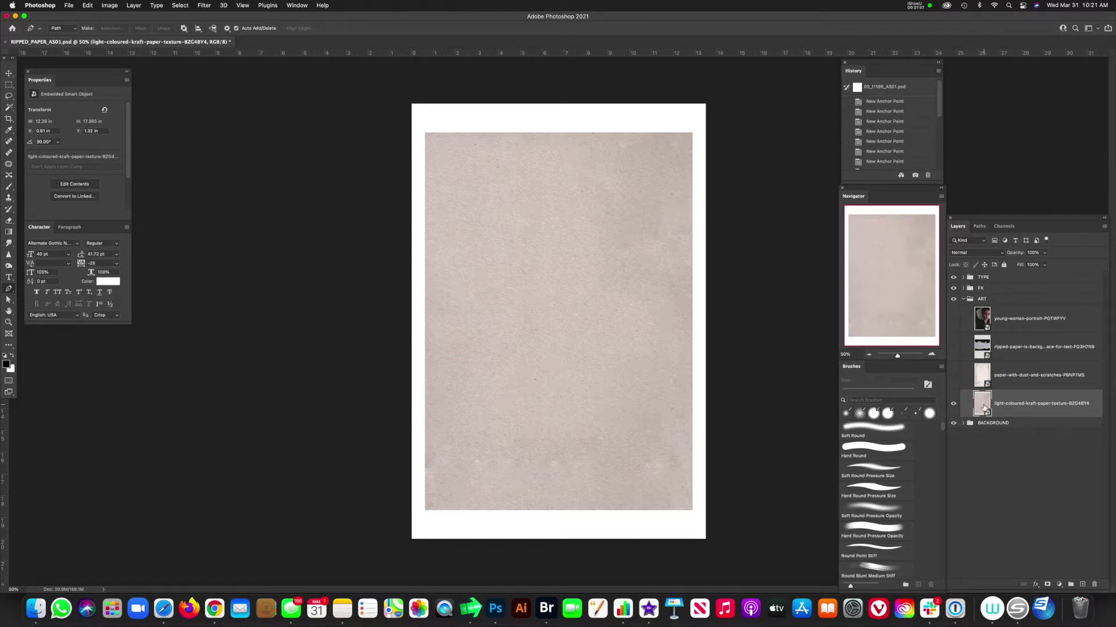
Move the kraft paper texture layer into the BACKGROUND group and enlarge it to cover the whole canvas.
{"action": "left_click", "coordinate": [963, 424]}
{"action": "key", "text": "super+bracketleft"}
{"action": "key", "text": "super+bracketleft"}
{"action": "key", "text": "super+t"}
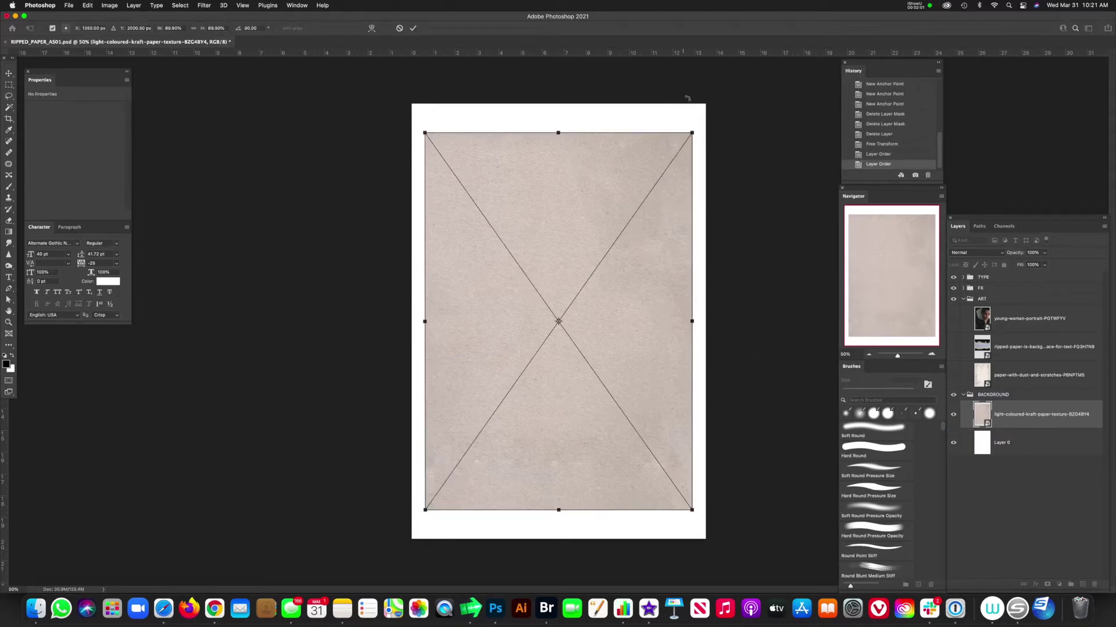
{"action": "left_click_drag", "start_coordinate": [692, 133], "coordinate": [720, 107]}
{"action": "key", "text": "Return"}
Place a hidden duplicate of the kraft paper texture layer in the FX group.
{"action": "key", "text": "super+j"}
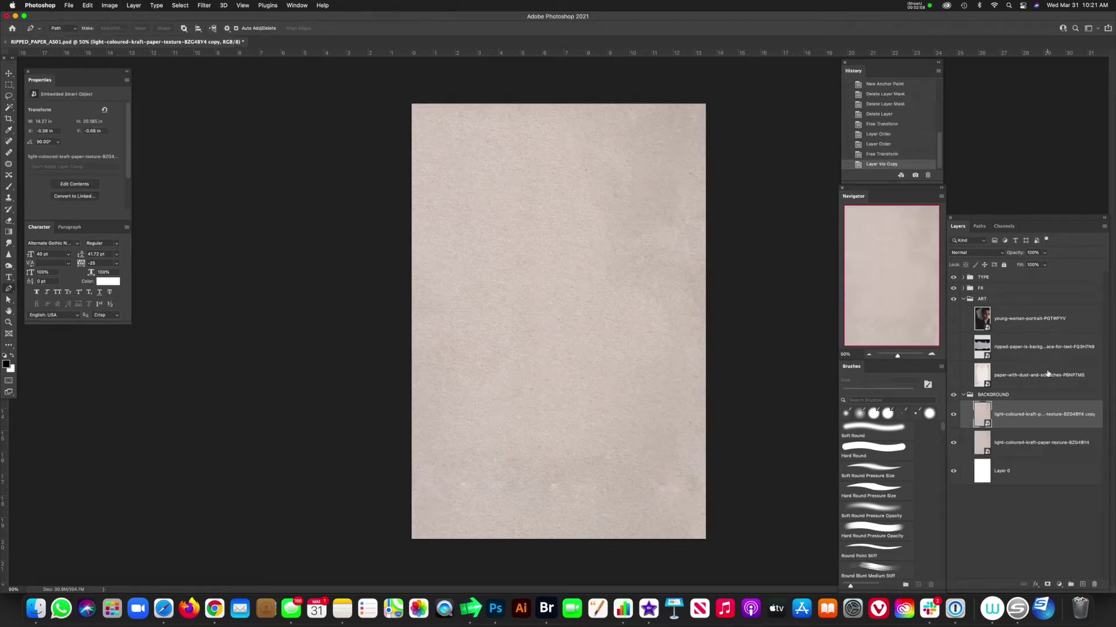
{"action": "left_click_drag", "start_coordinate": [982, 419], "coordinate": [985, 291]}
{"action": "left_click", "coordinate": [963, 289]}
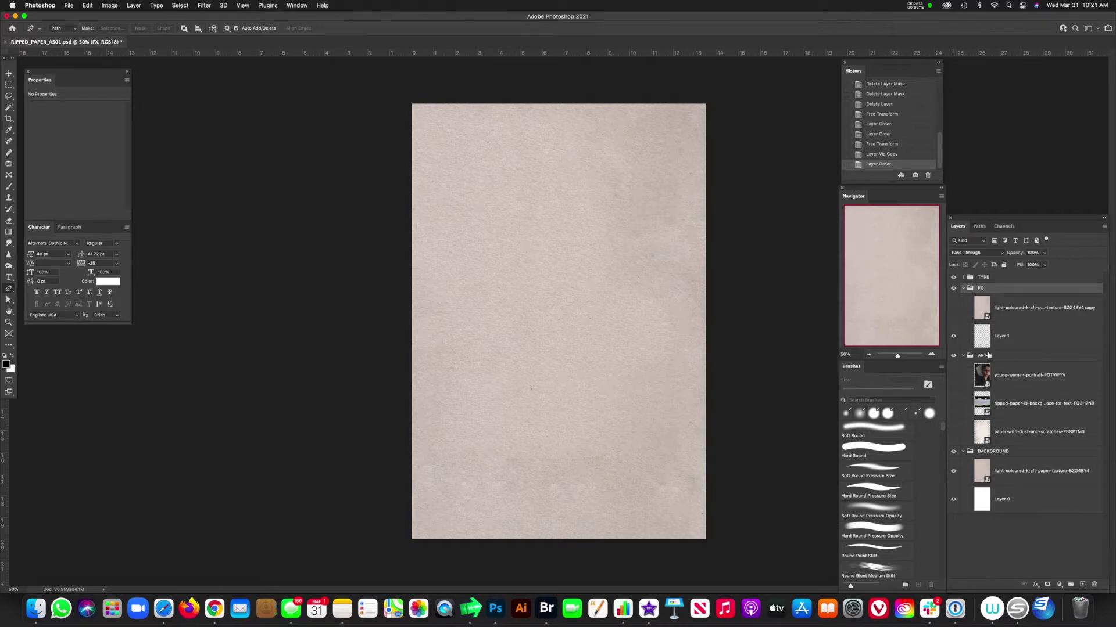
Delete Layer 1 from the FX group, then collapse that group and hide both the FX and TYPE groups.
{"action": "left_click", "coordinate": [1007, 345]}
{"action": "key", "text": "Delete"}
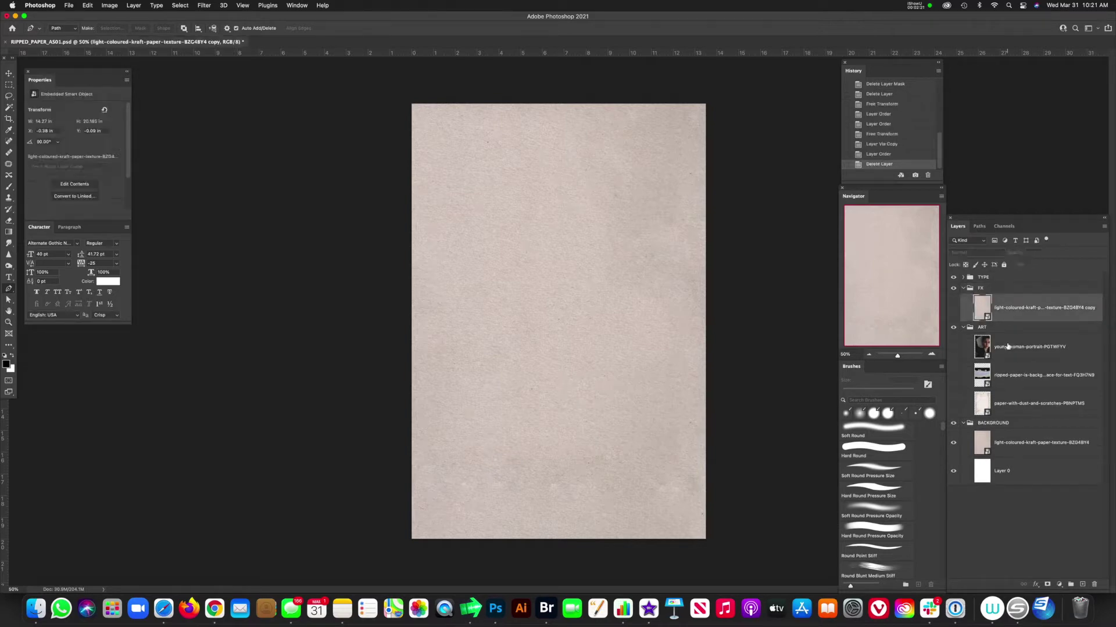
{"action": "left_click", "coordinate": [963, 289]}
{"action": "left_click_drag", "start_coordinate": [953, 289], "coordinate": [953, 277]}
Show the portrait layer, scale it to about 233% and position it so the woman's face fills the canvas.
{"action": "left_click", "coordinate": [953, 318]}
{"action": "left_click", "coordinate": [977, 321]}
{"action": "key", "text": "super+t"}
{"action": "left_click_drag", "start_coordinate": [696, 116], "coordinate": [767, 36]}
{"action": "key", "text": "super+minus"}
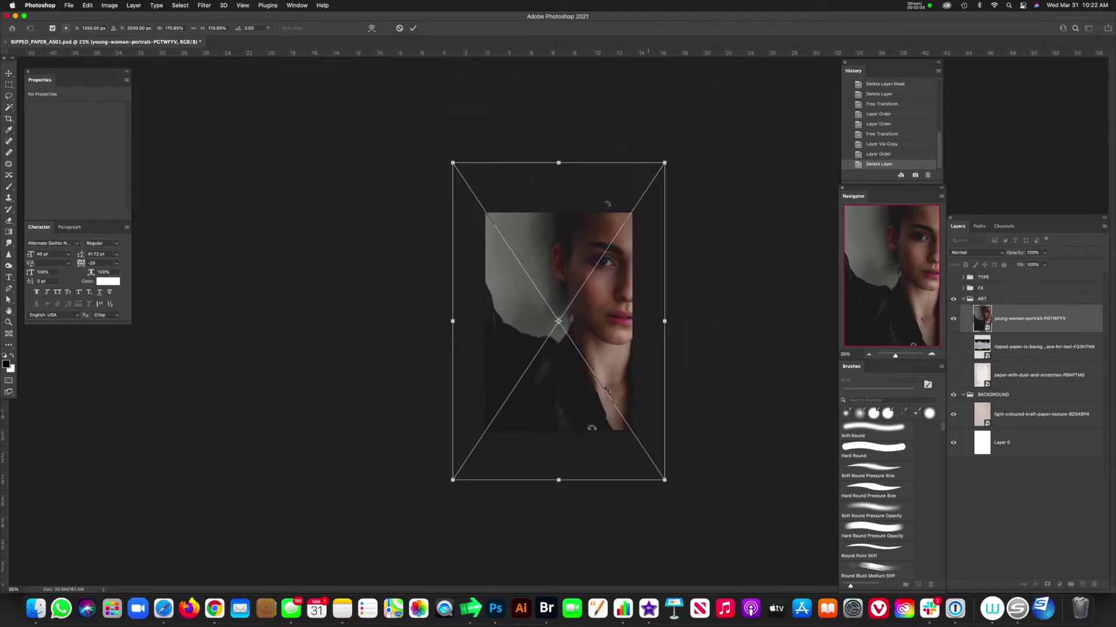
{"action": "key", "text": "super+minus"}
{"action": "key", "text": "super+minus"}
{"action": "left_click_drag", "start_coordinate": [632, 216], "coordinate": [593, 208]}
{"action": "mouse_move", "coordinate": [549, 264]}
{"action": "left_mouse_down"}
{"action": "mouse_move", "coordinate": [564, 251]}
{"action": "mouse_move", "coordinate": [562, 272]}
{"action": "left_mouse_up"}
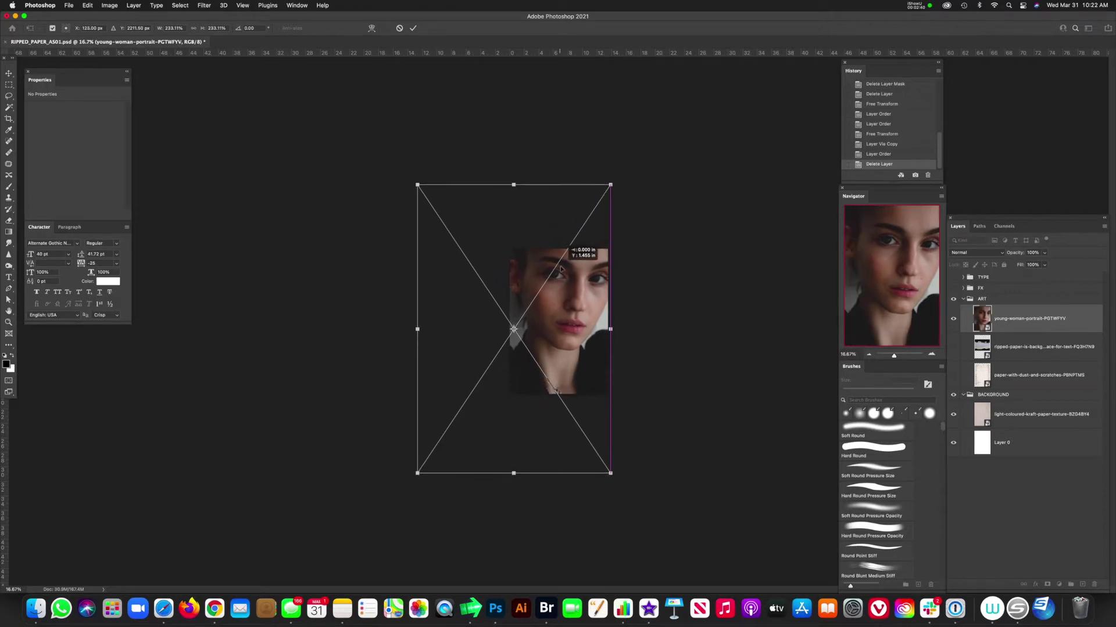
{"action": "key", "text": "Return"}
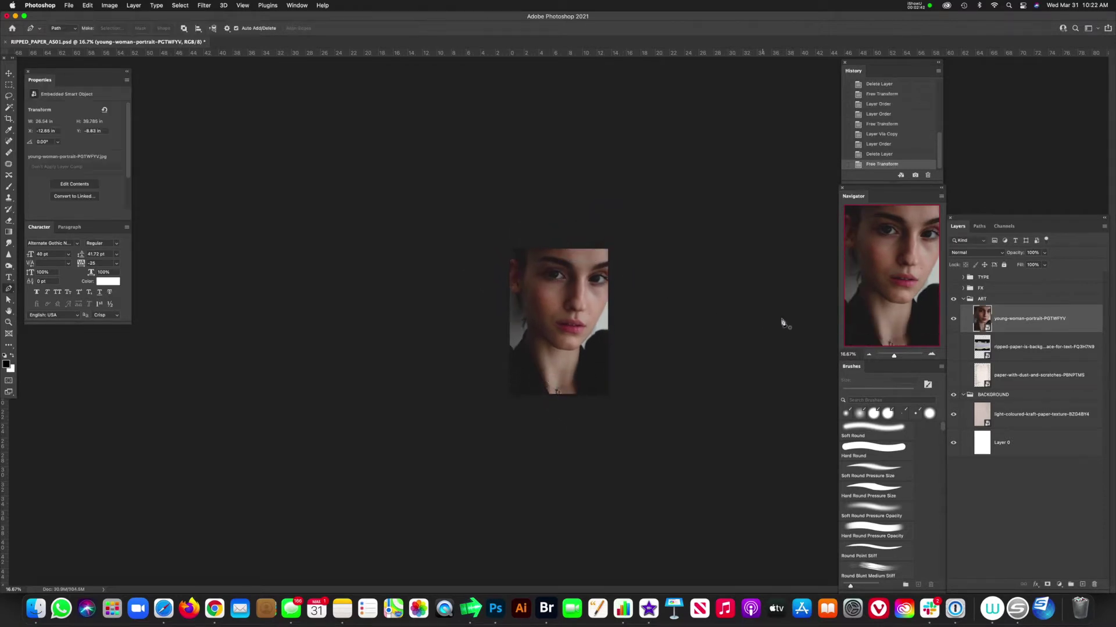
Switch visibility from the portrait to the ripped-paper layer and open the ripped paper's smart object contents.
{"action": "left_click", "coordinate": [954, 319]}
{"action": "left_click", "coordinate": [953, 348]}
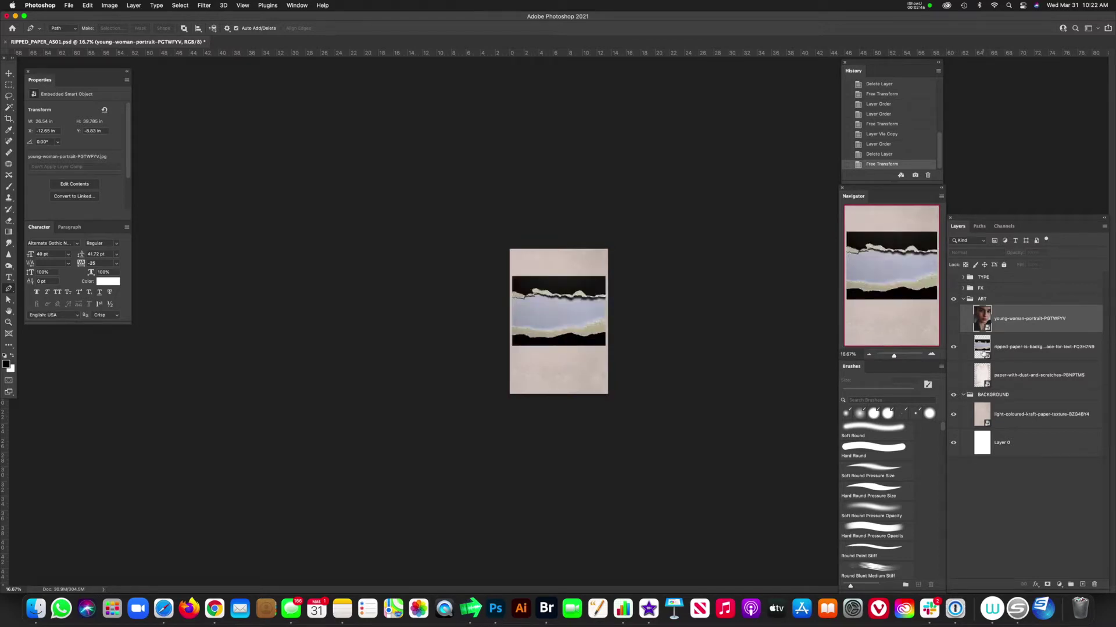
{"action": "left_click", "coordinate": [983, 352]}
{"action": "key", "text": "super+t"}
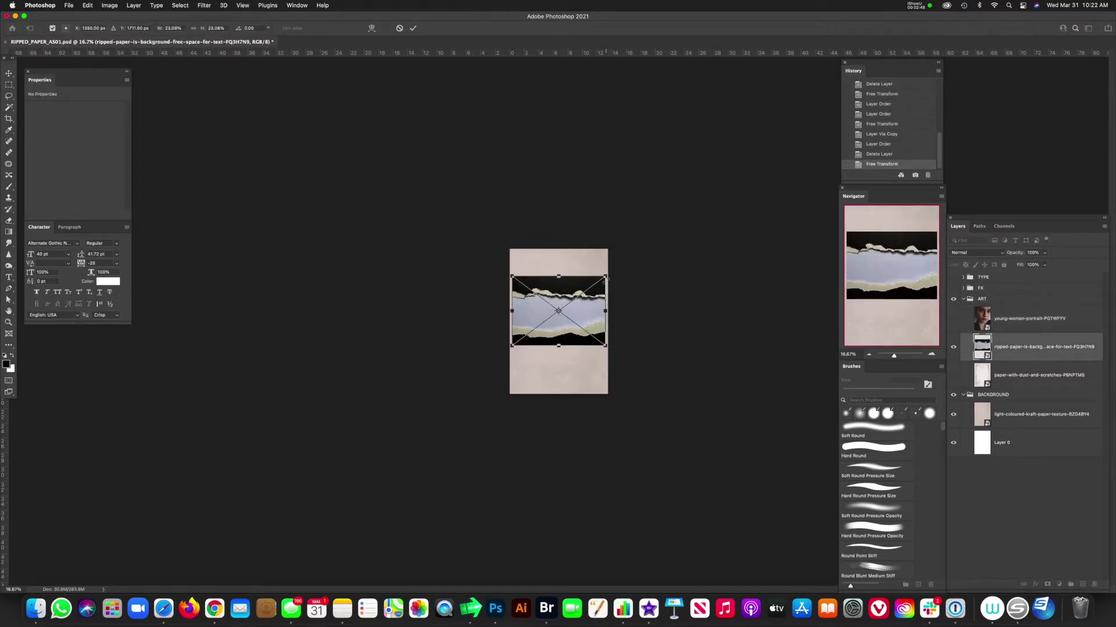
{"action": "key", "text": "Return"}
{"action": "key", "text": "super+plus"}
{"action": "key", "text": "super+plus"}
{"action": "key", "text": "super+plus"}
{"action": "key", "text": "super+plus"}
{"action": "key", "text": "super+plus"}
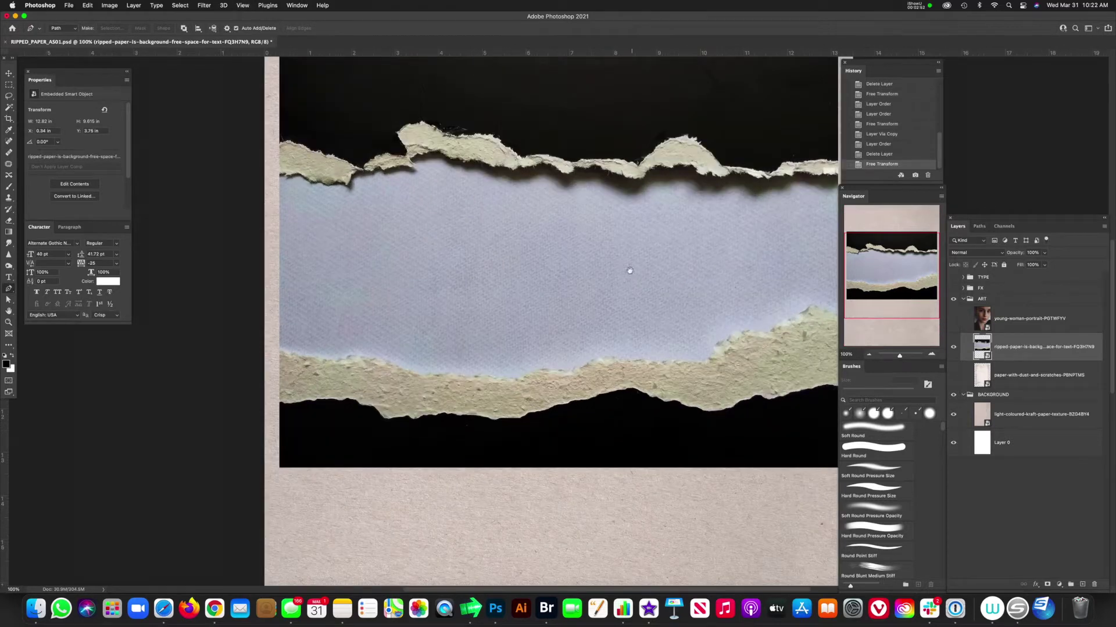
{"action": "left_click_drag", "start_coordinate": [629, 270], "coordinate": [528, 326]}
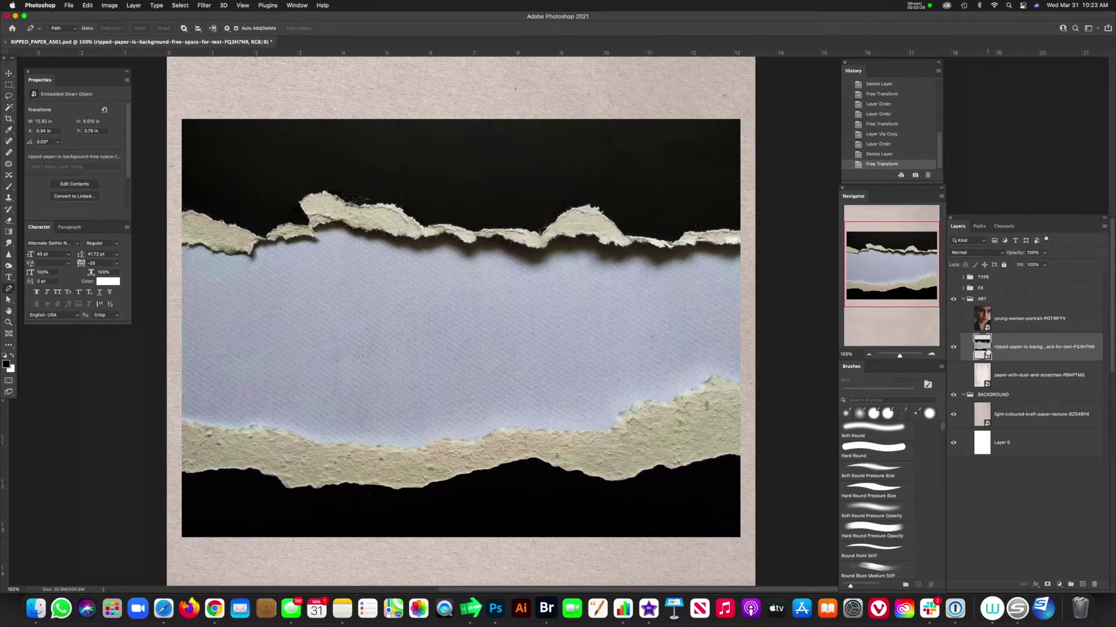
{"action": "double_click", "coordinate": [982, 349]}
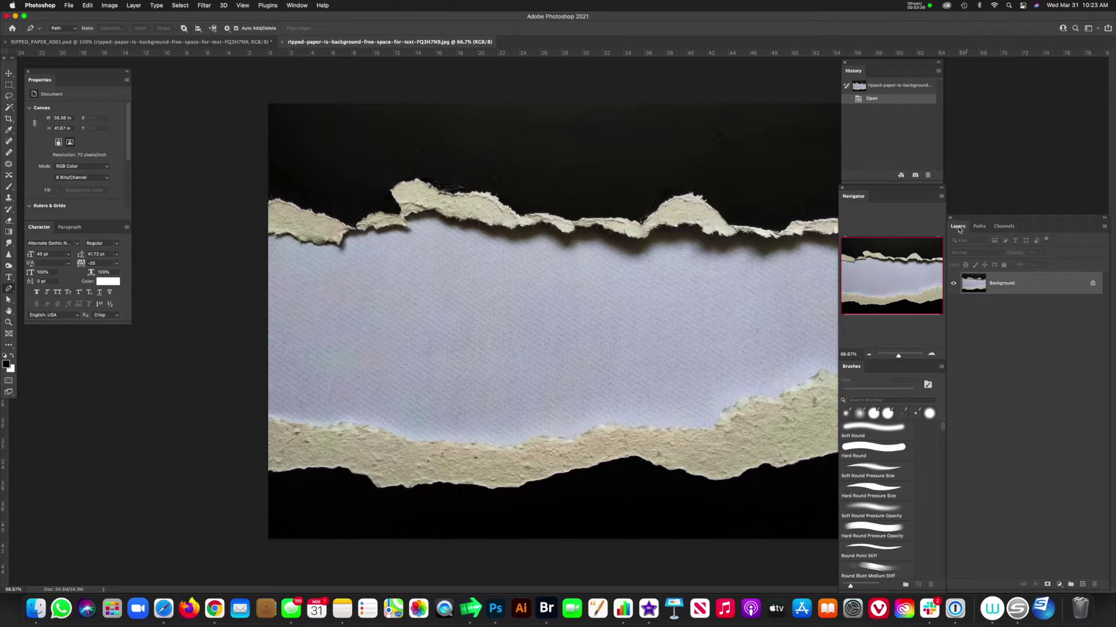
Compare the Red, Green and Blue channels for contrast between the torn paper and the black background.
{"action": "left_click", "coordinate": [1003, 228]}
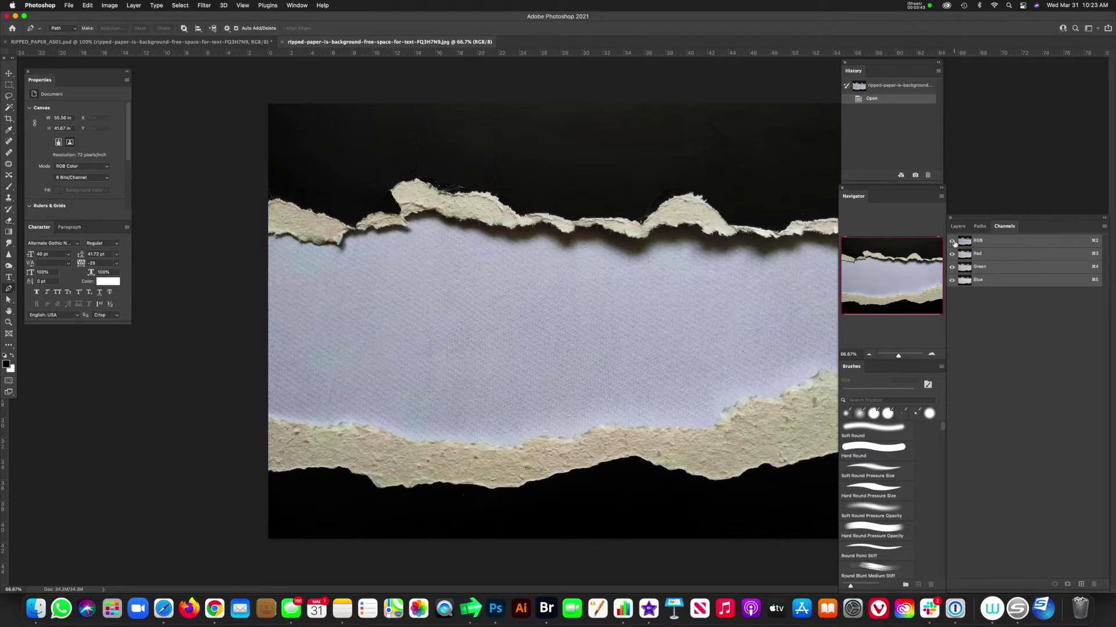
{"action": "left_click", "coordinate": [965, 280]}
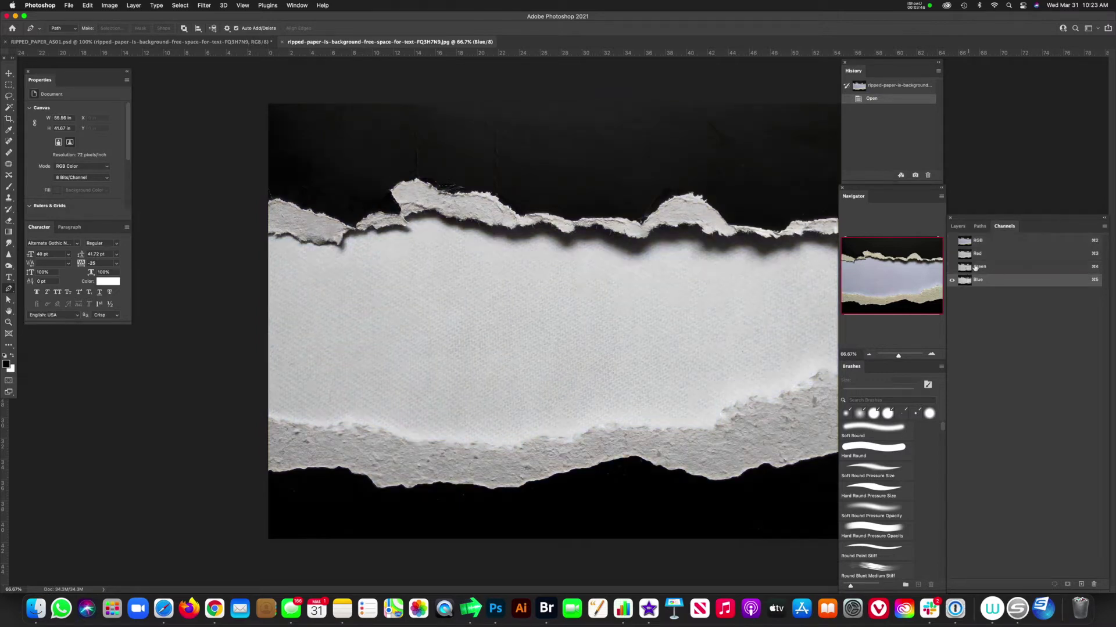
{"action": "left_click", "coordinate": [979, 254]}
{"action": "left_click", "coordinate": [974, 267]}
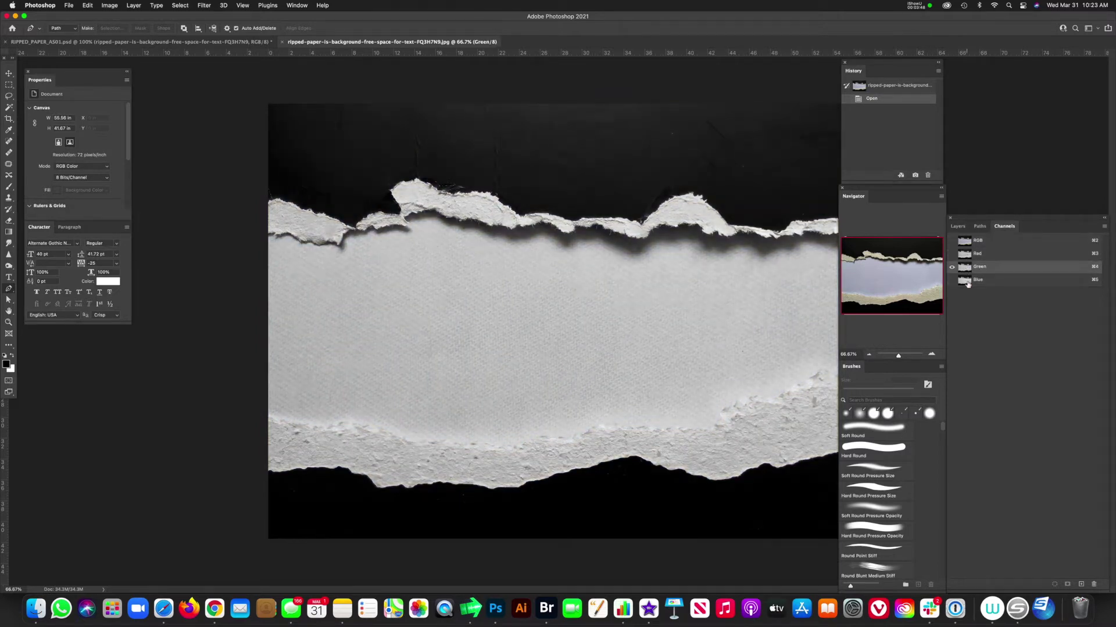
{"action": "left_click", "coordinate": [968, 280]}
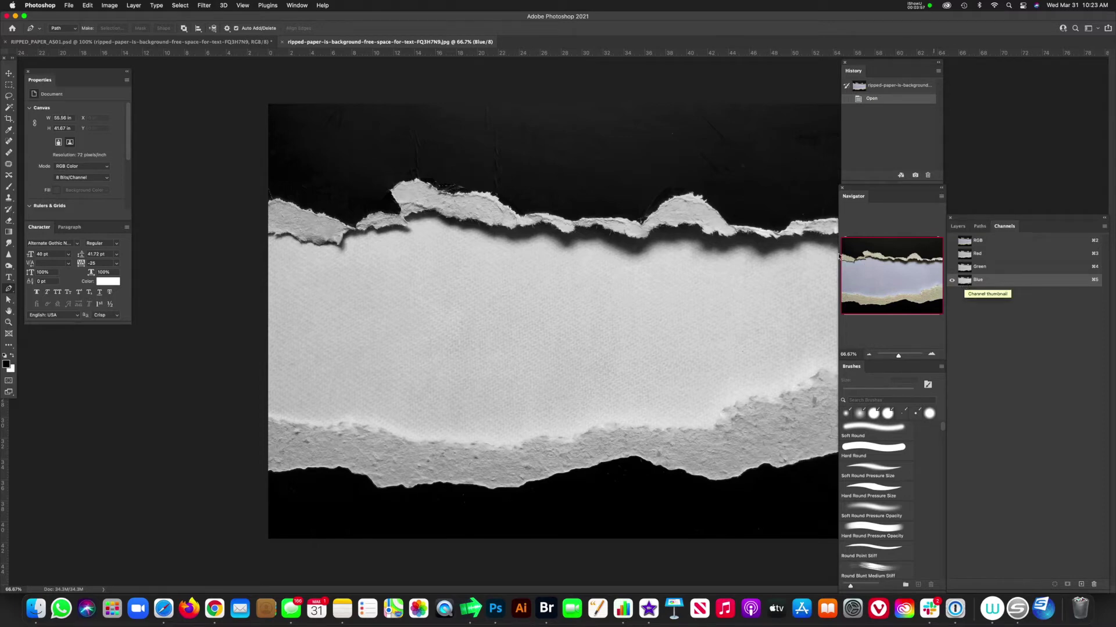
{"action": "left_click", "coordinate": [965, 256]}
{"action": "left_click", "coordinate": [965, 268]}
{"action": "left_click", "coordinate": [966, 281]}
Duplicate the Blue channel and apply Levels to the copy, pulling the black and white points inward for a stark black-and-white mask.
{"action": "left_click_drag", "start_coordinate": [965, 282], "coordinate": [1081, 584]}
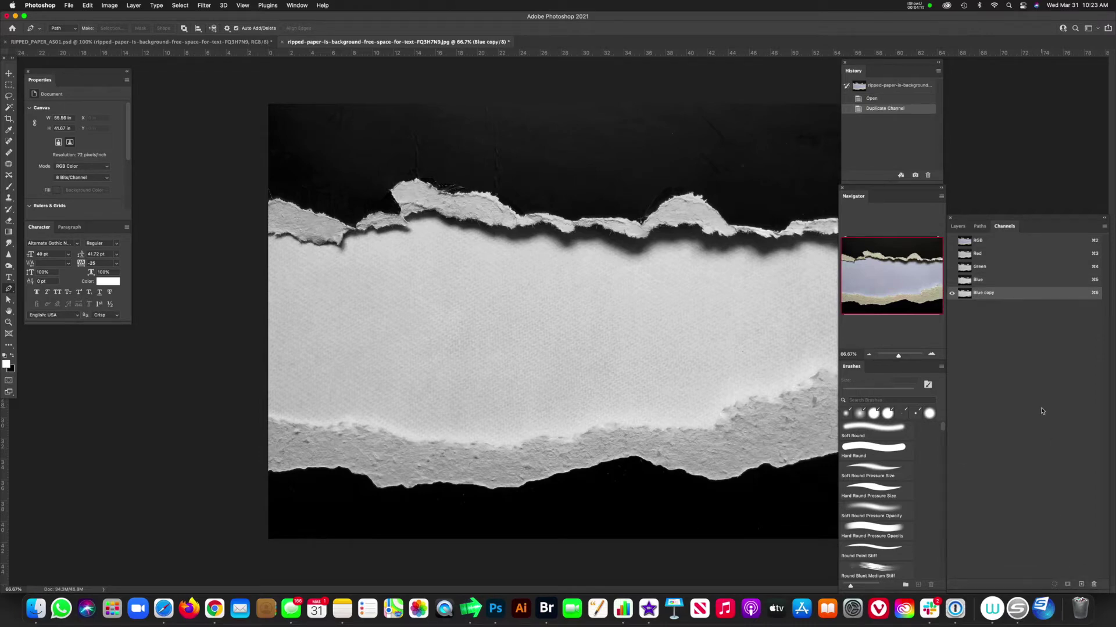
{"action": "key", "text": "super+l"}
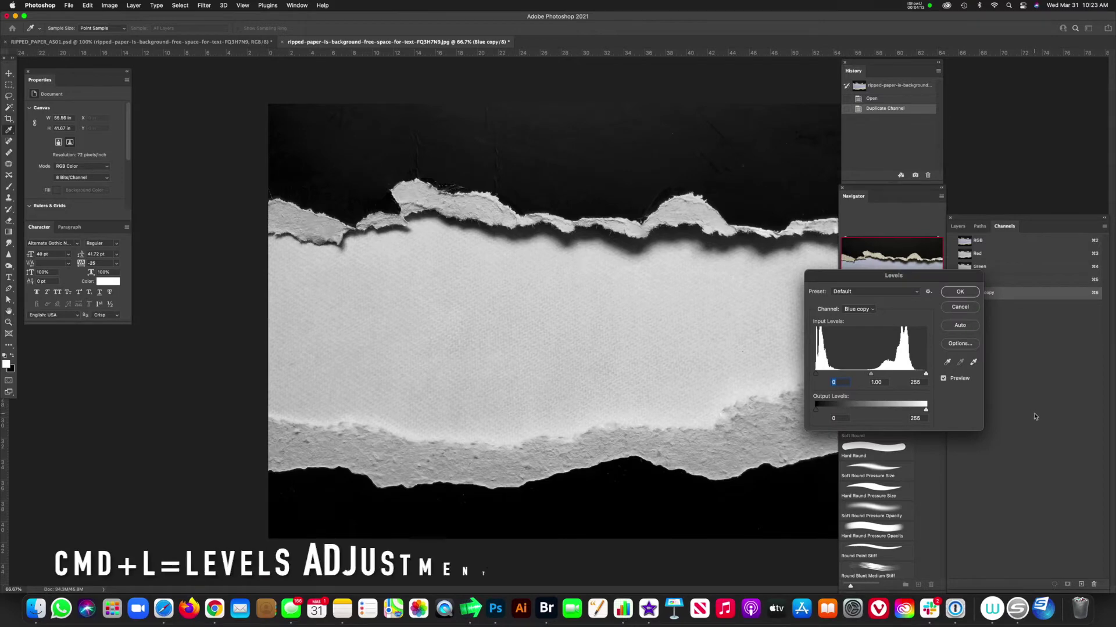
{"action": "mouse_move", "coordinate": [816, 374]}
{"action": "left_mouse_down"}
{"action": "mouse_move", "coordinate": [843, 375]}
{"action": "mouse_move", "coordinate": [814, 375]}
{"action": "left_mouse_up"}
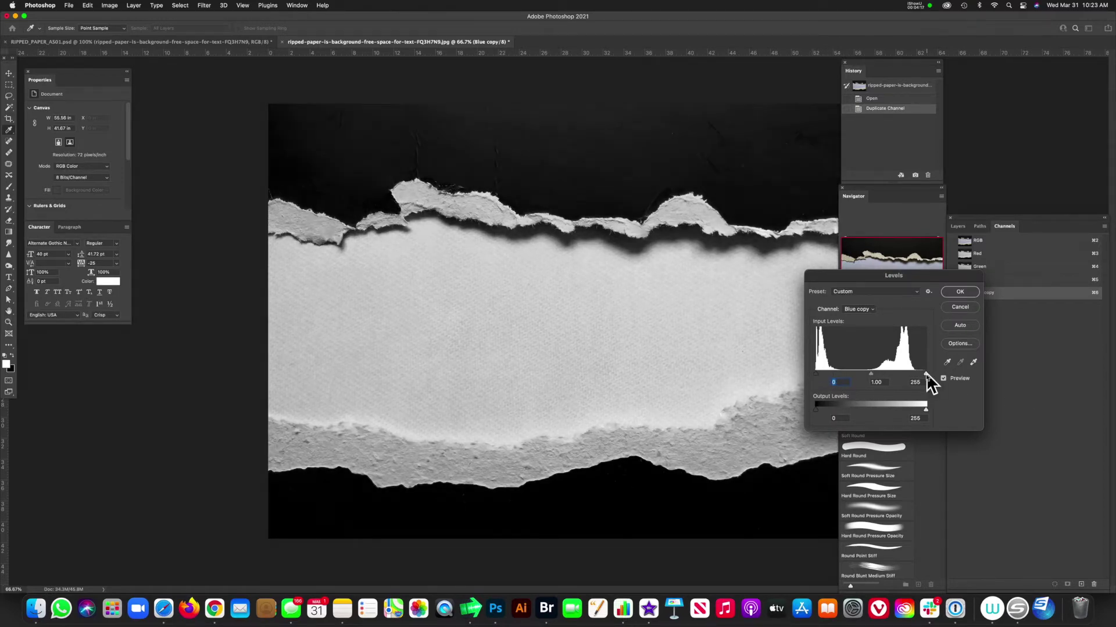
{"action": "left_click_drag", "start_coordinate": [926, 374], "coordinate": [910, 375]}
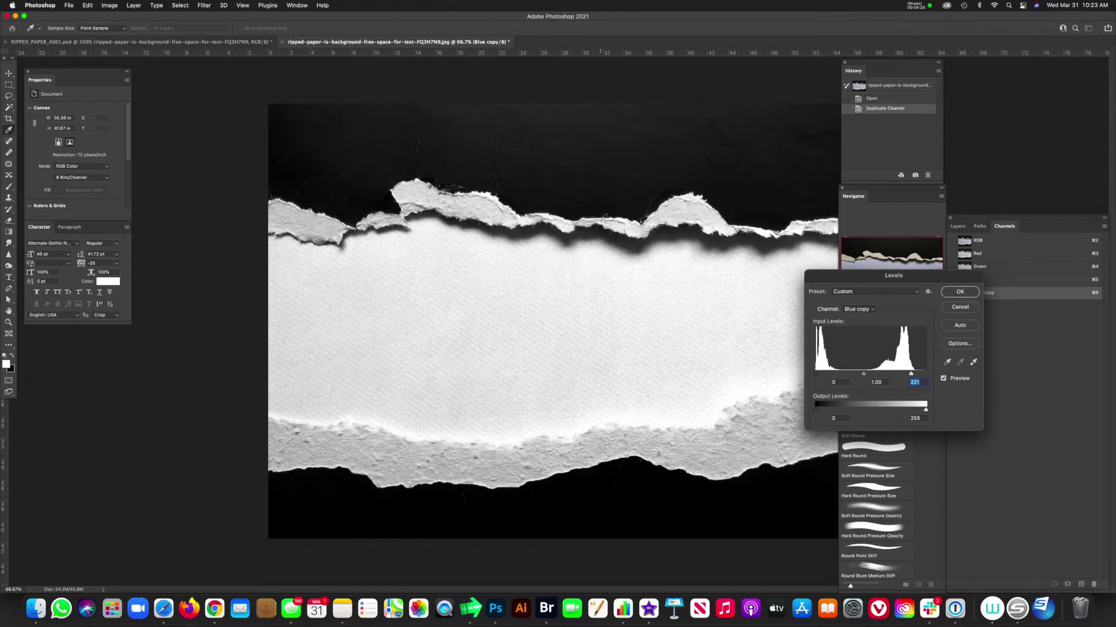
{"action": "left_click_drag", "start_coordinate": [815, 373], "coordinate": [854, 375]}
{"action": "left_click_drag", "start_coordinate": [882, 374], "coordinate": [873, 374]}
{"action": "left_click_drag", "start_coordinate": [910, 375], "coordinate": [872, 375]}
{"action": "left_click_drag", "start_coordinate": [871, 375], "coordinate": [855, 374]}
{"action": "left_click", "coordinate": [960, 292]}
{"action": "key", "text": "p"}
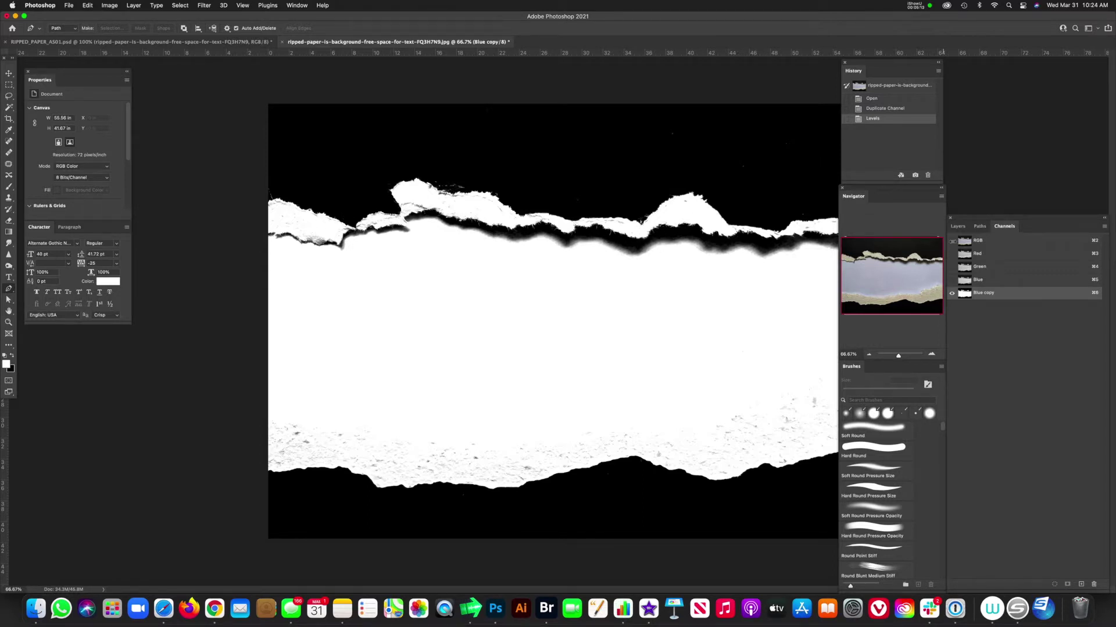
Select the white areas of the Blue copy channel with Color Range and turn the selection into a layer mask on the paper.
{"action": "left_click", "coordinate": [960, 229]}
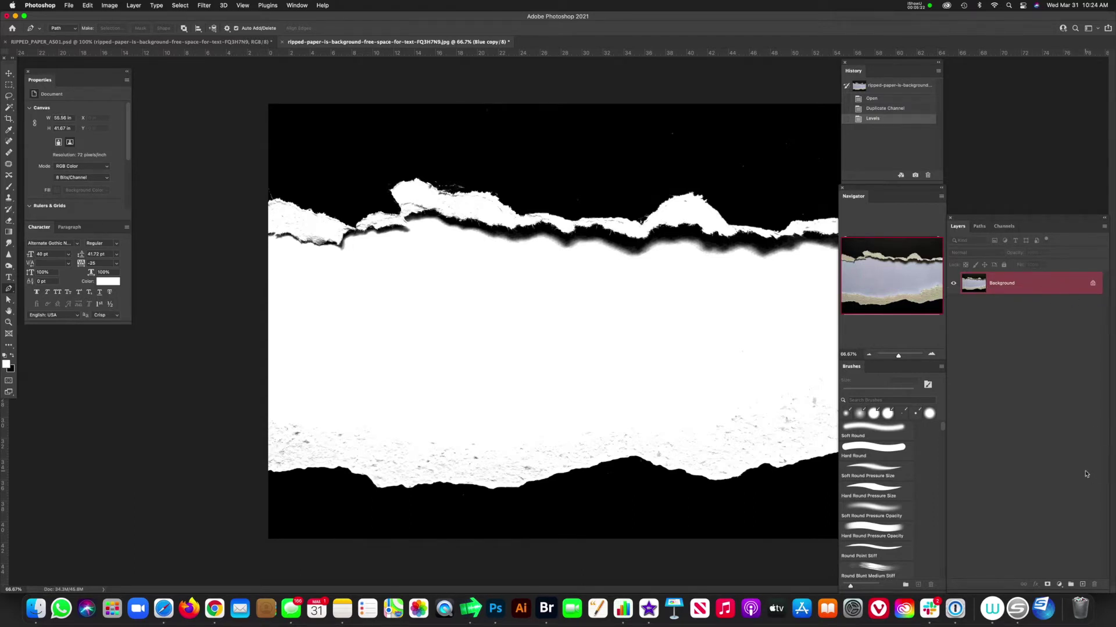
{"action": "left_click", "coordinate": [181, 6]}
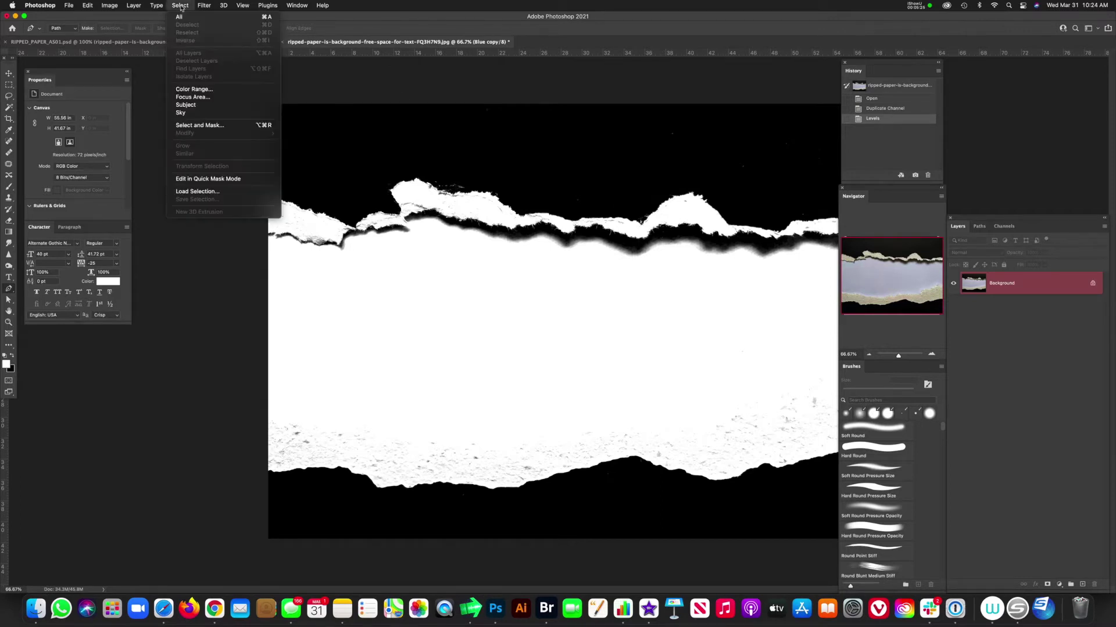
{"action": "left_click", "coordinate": [192, 89]}
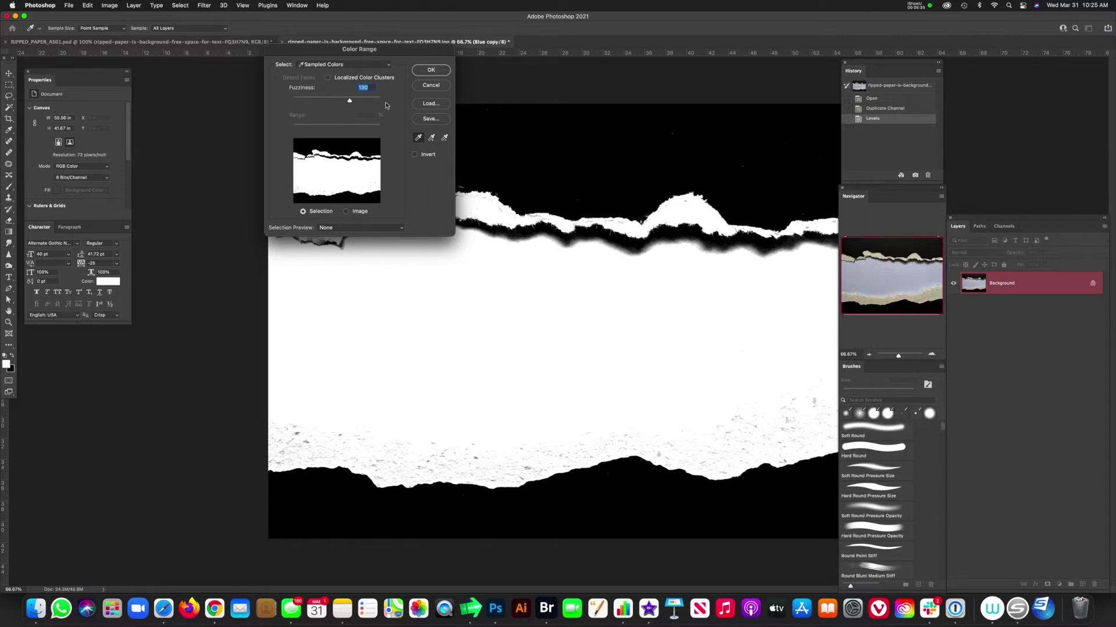
{"action": "left_click", "coordinate": [431, 70]}
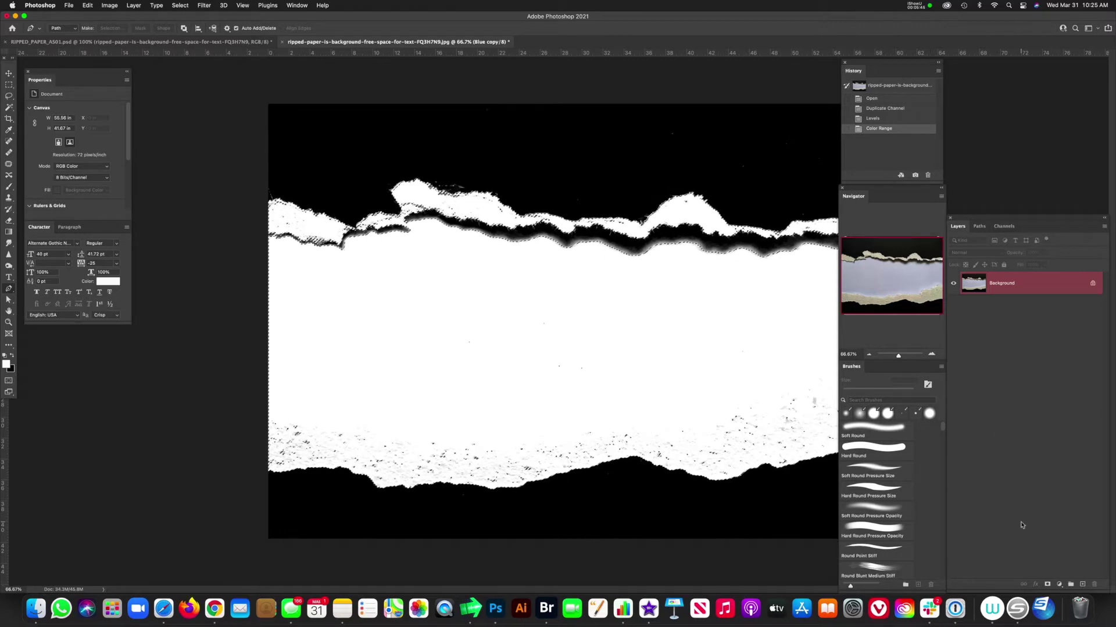
{"action": "left_click", "coordinate": [1047, 585]}
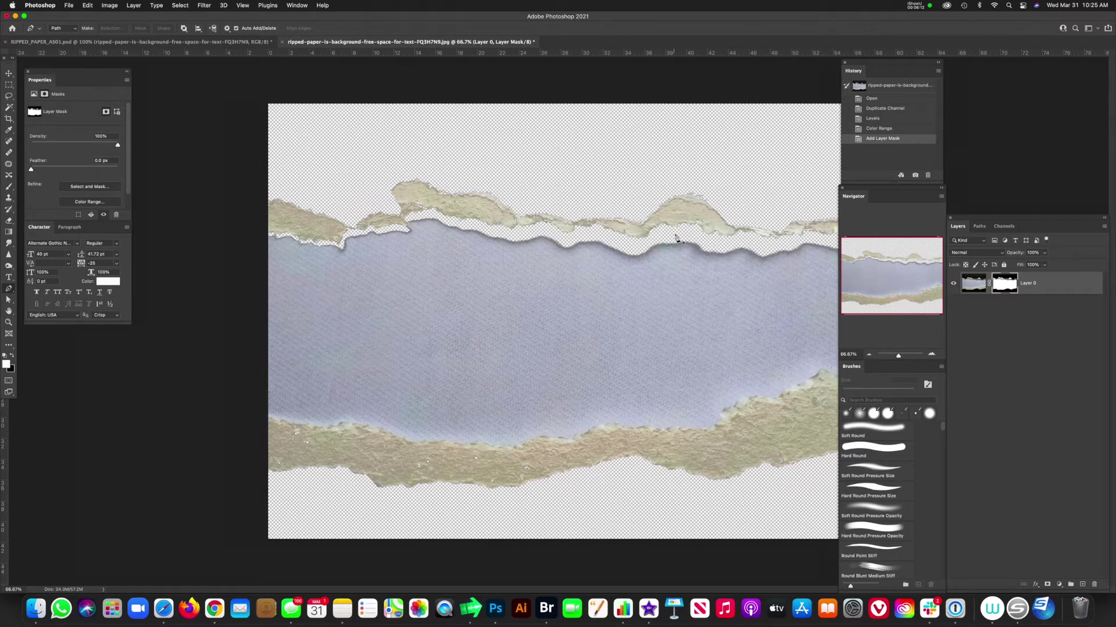
Duplicate the masked torn paper into RIPPED_PAPER_AS01.psd above the original ripped-paper smart object, and hide that smart object.
{"action": "left_click", "coordinate": [973, 286]}
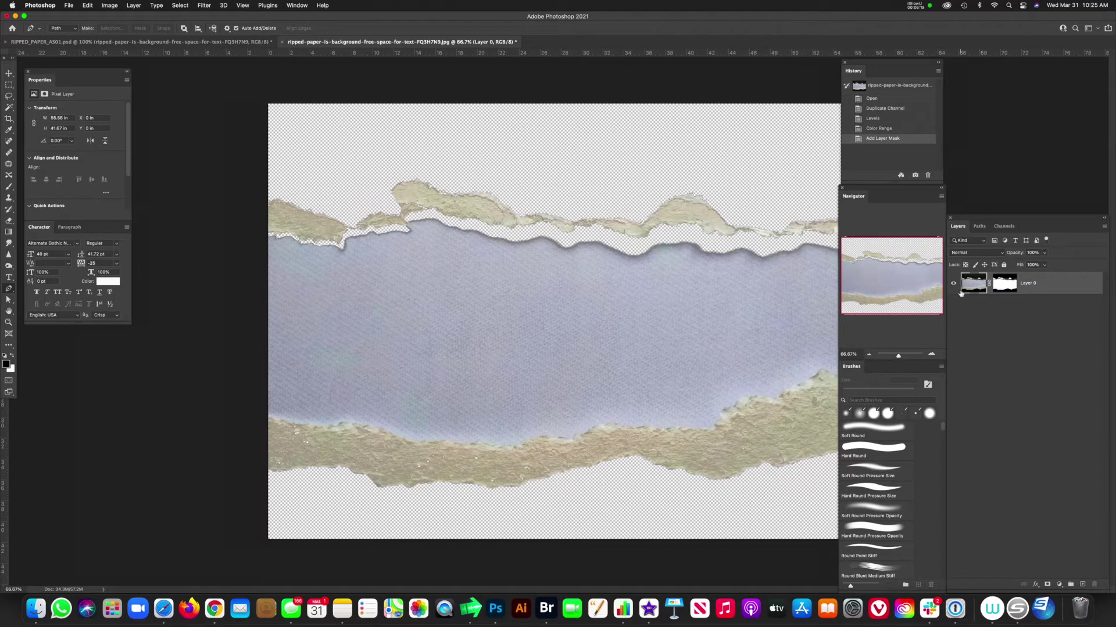
{"action": "left_click", "coordinate": [228, 43]}
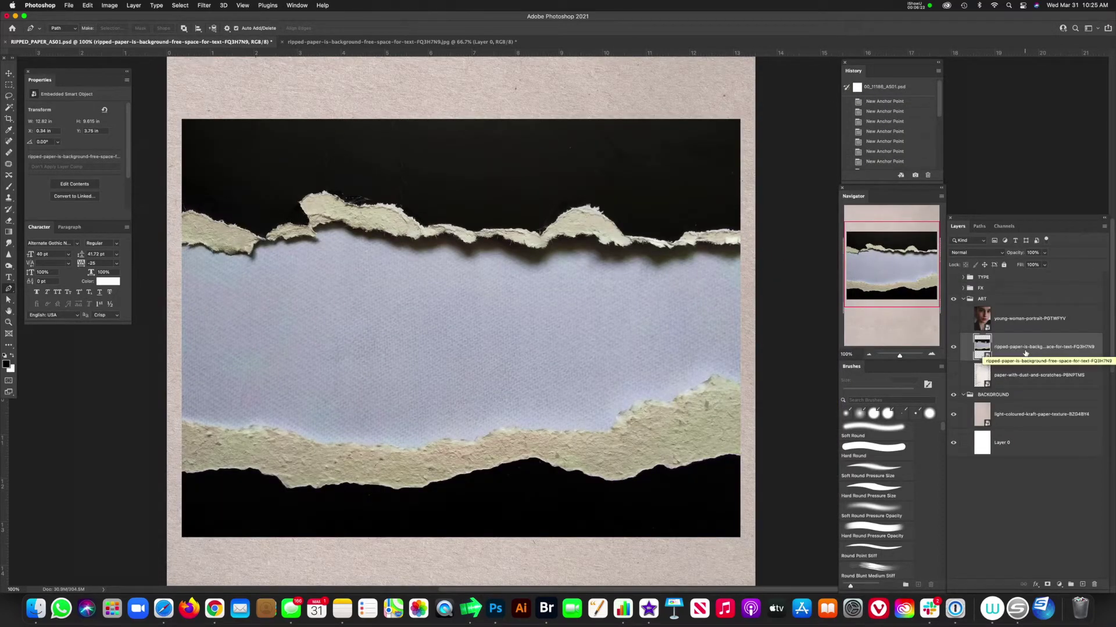
{"action": "key", "text": "super+v"}
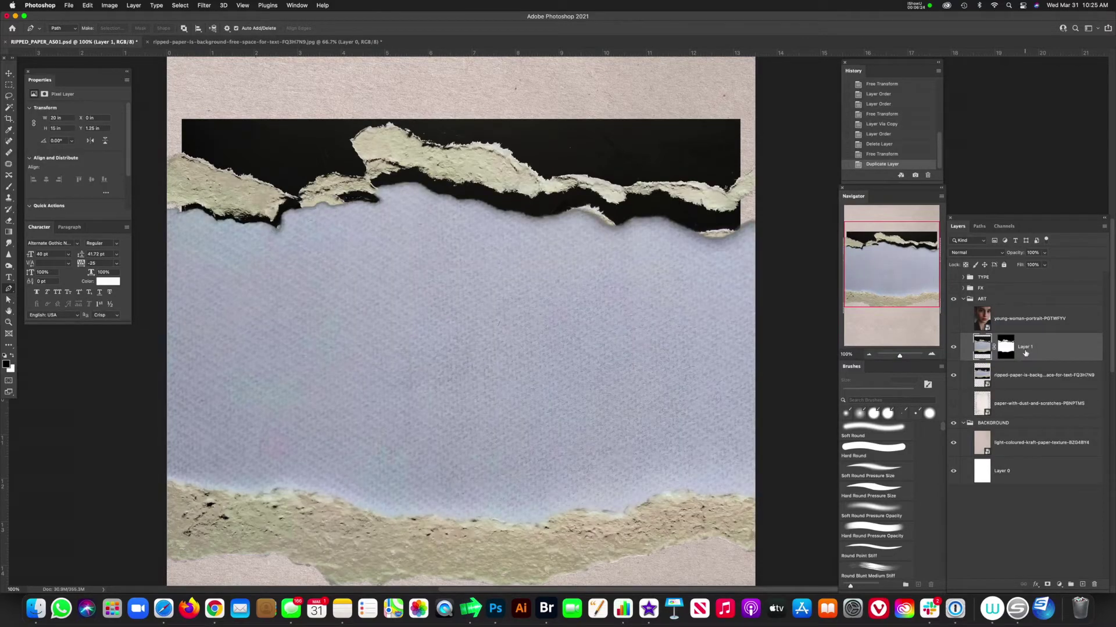
{"action": "left_click", "coordinate": [955, 377]}
Show the young-woman portrait layer and place it beneath the masked paper layer.
{"action": "left_click", "coordinate": [956, 324]}
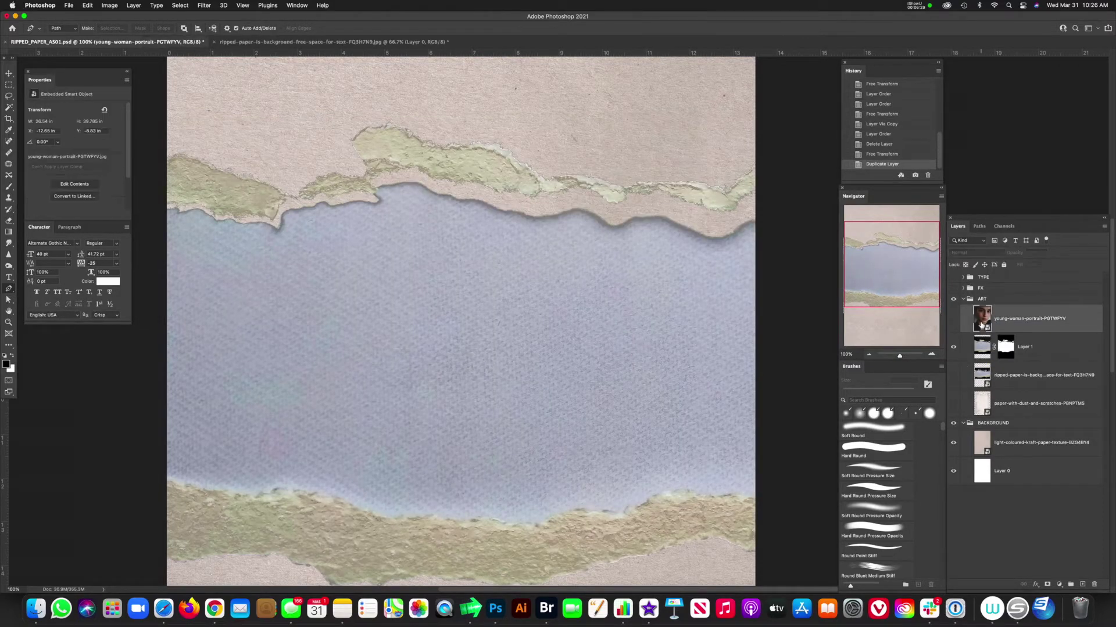
{"action": "left_click", "coordinate": [954, 321]}
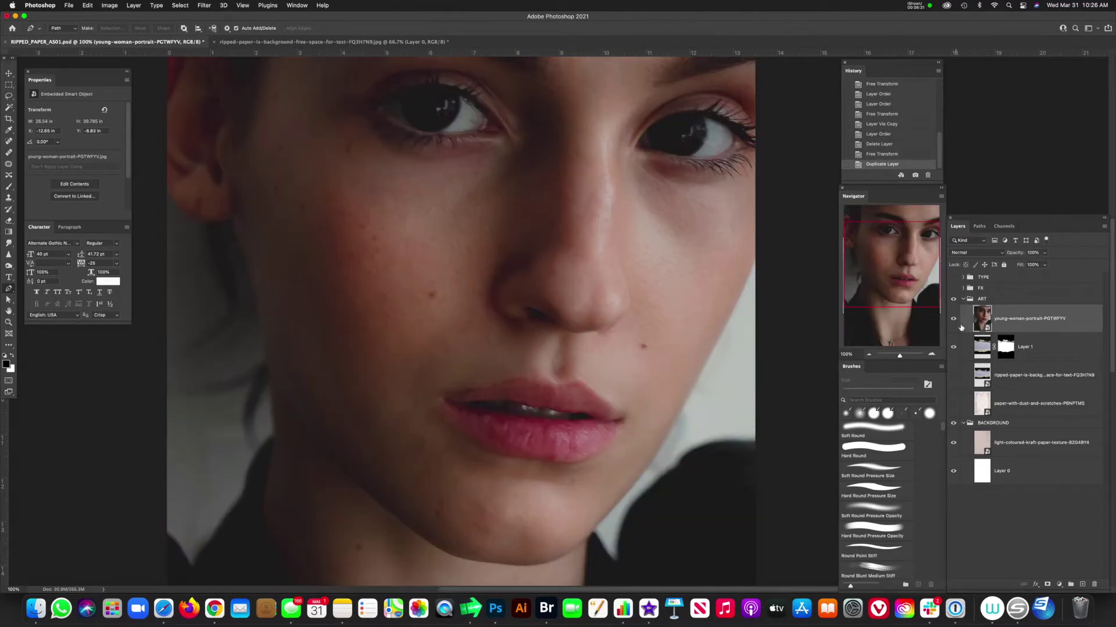
{"action": "left_click_drag", "start_coordinate": [979, 320], "coordinate": [979, 365]}
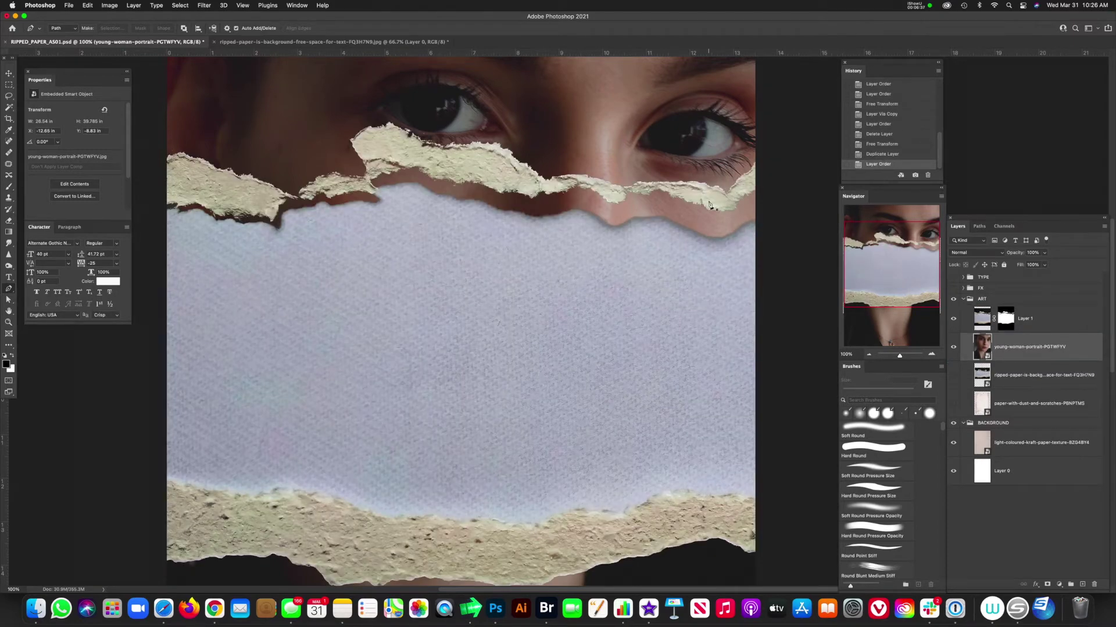
Move the masked torn paper slightly down so its upper torn edge sits below the woman's eyes.
{"action": "key", "text": "super+minus"}
{"action": "key", "text": "super+minus"}
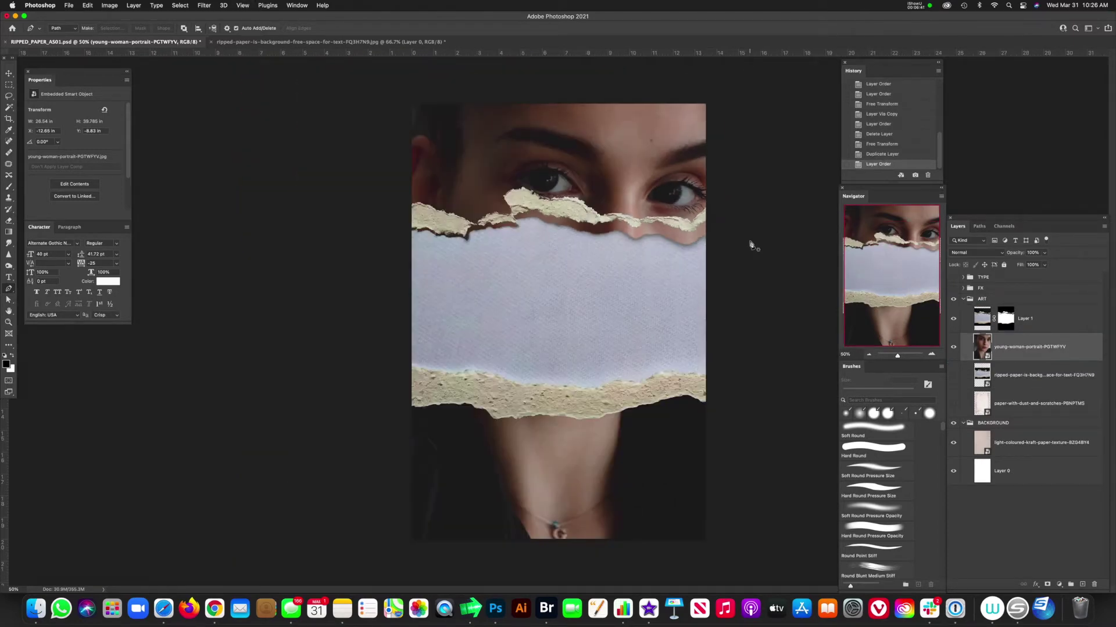
{"action": "left_click", "coordinate": [982, 319]}
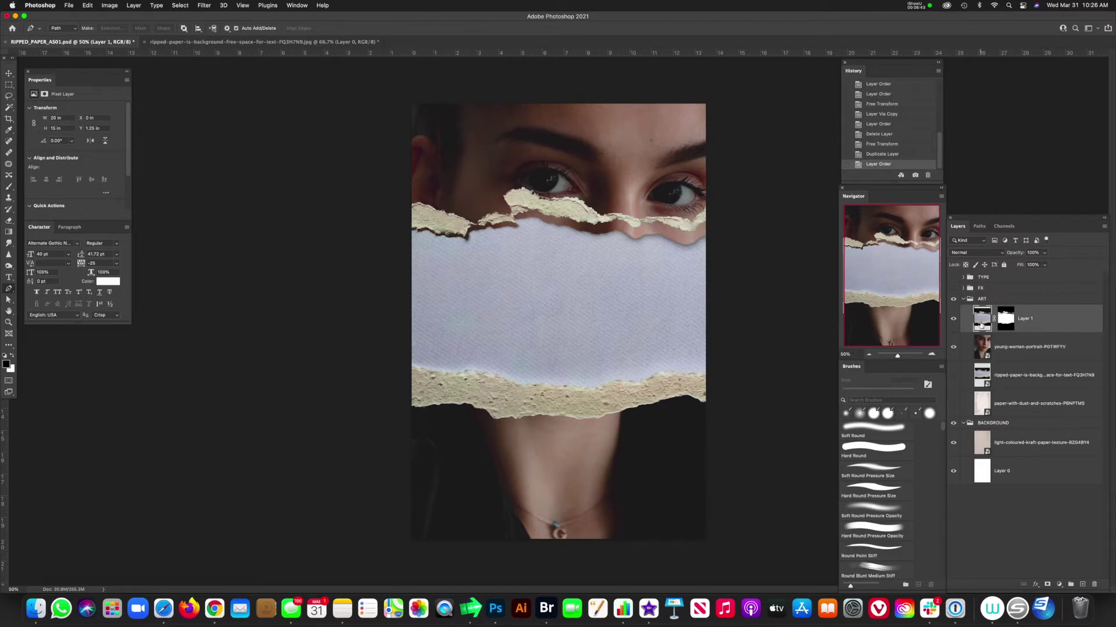
{"action": "key", "text": "v"}
{"action": "left_click_drag", "start_coordinate": [622, 257], "coordinate": [618, 264]}
{"action": "left_click", "coordinate": [998, 349]}
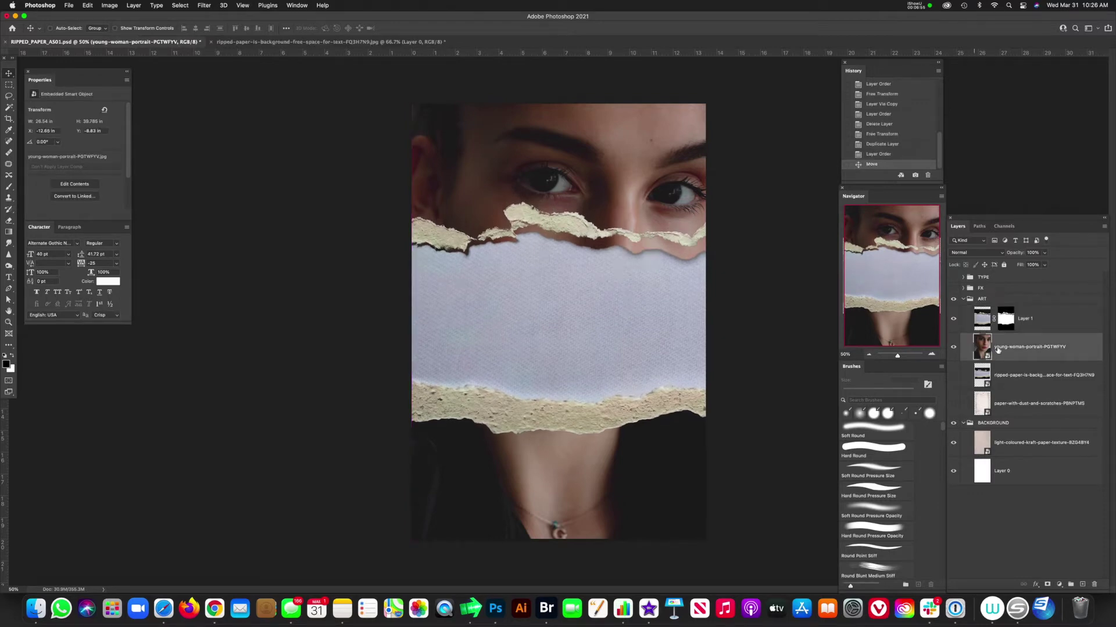
Target Layer 1's mask and start a Pen path just outside the canvas's left edge, in the gap beneath the upper torn strip.
{"action": "left_click", "coordinate": [1006, 324]}
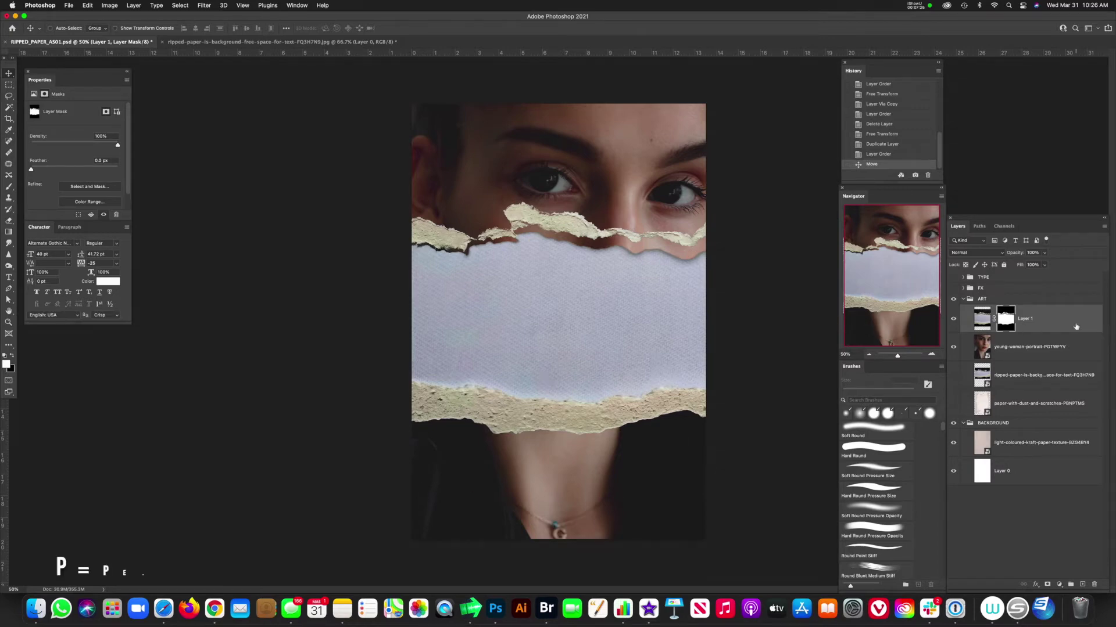
{"action": "key", "text": "p"}
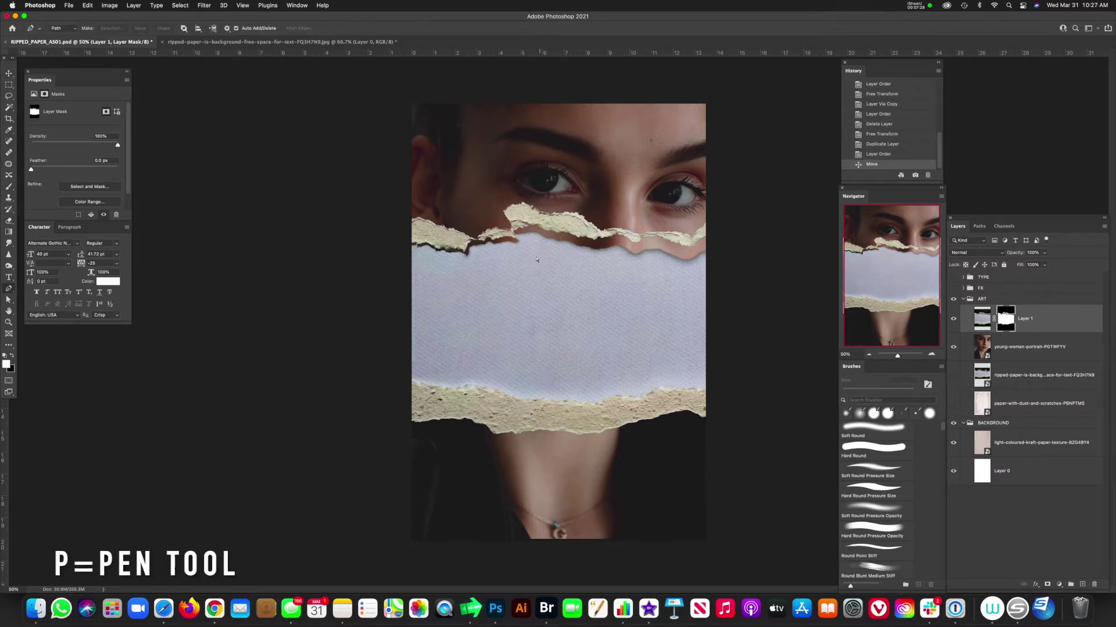
{"action": "key", "text": "super+plus"}
{"action": "key", "text": "super+plus"}
{"action": "key", "text": "super+plus"}
{"action": "key", "text": "super+plus"}
{"action": "left_click_drag", "start_coordinate": [349, 232], "coordinate": [597, 309]}
{"action": "left_click_drag", "start_coordinate": [548, 230], "coordinate": [574, 345]}
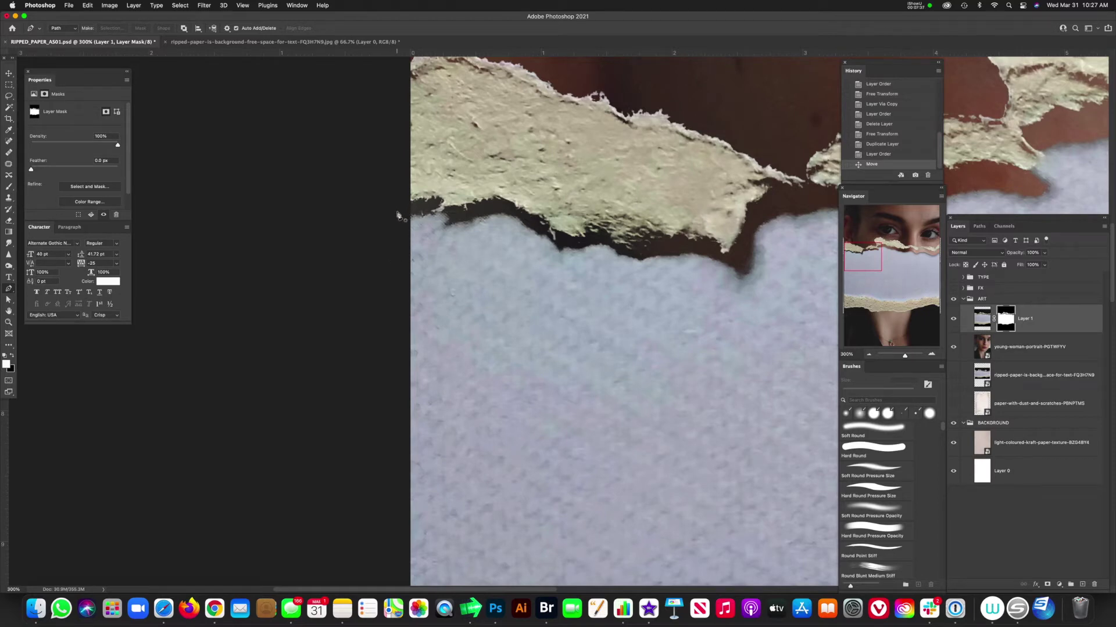
{"action": "left_click", "coordinate": [397, 212]}
{"action": "left_click", "coordinate": [414, 205]}
{"action": "left_click", "coordinate": [428, 204]}
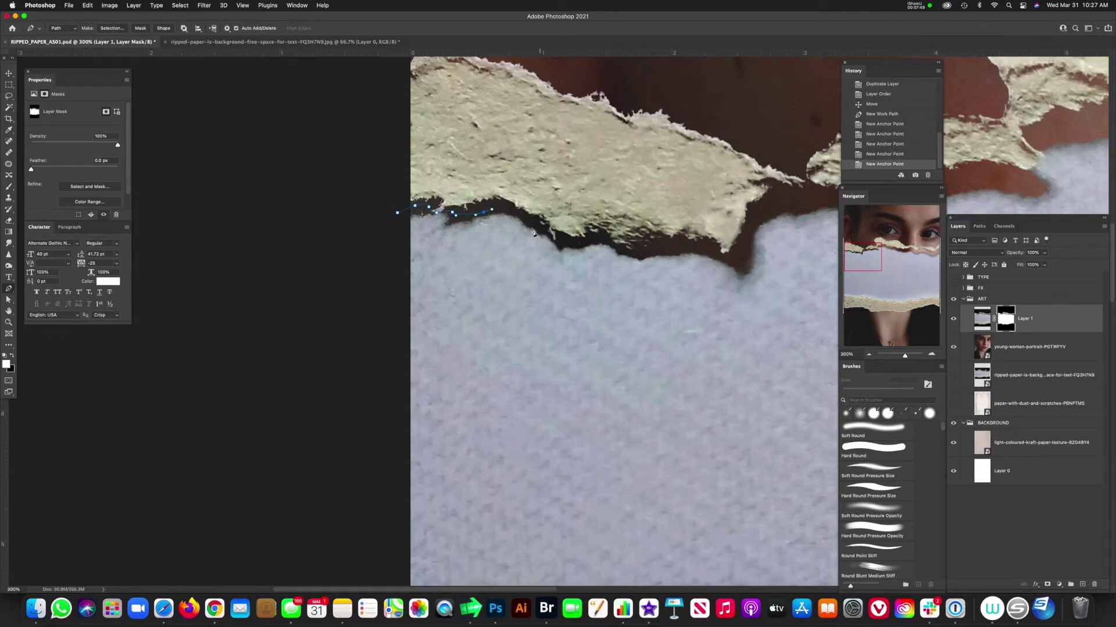
Continue the Pen path through the gap under the torn strip to the right canvas edge and loop it around the paper below.
{"action": "left_click_drag", "start_coordinate": [527, 219], "coordinate": [673, 245]}
{"action": "left_click_drag", "start_coordinate": [685, 244], "coordinate": [689, 244]}
{"action": "left_click_drag", "start_coordinate": [711, 251], "coordinate": [716, 254]}
{"action": "left_click_drag", "start_coordinate": [733, 259], "coordinate": [738, 260]}
{"action": "left_click_drag", "start_coordinate": [761, 233], "coordinate": [524, 273]}
{"action": "left_click_drag", "start_coordinate": [783, 212], "coordinate": [788, 211]}
{"action": "left_click_drag", "start_coordinate": [792, 214], "coordinate": [633, 264]}
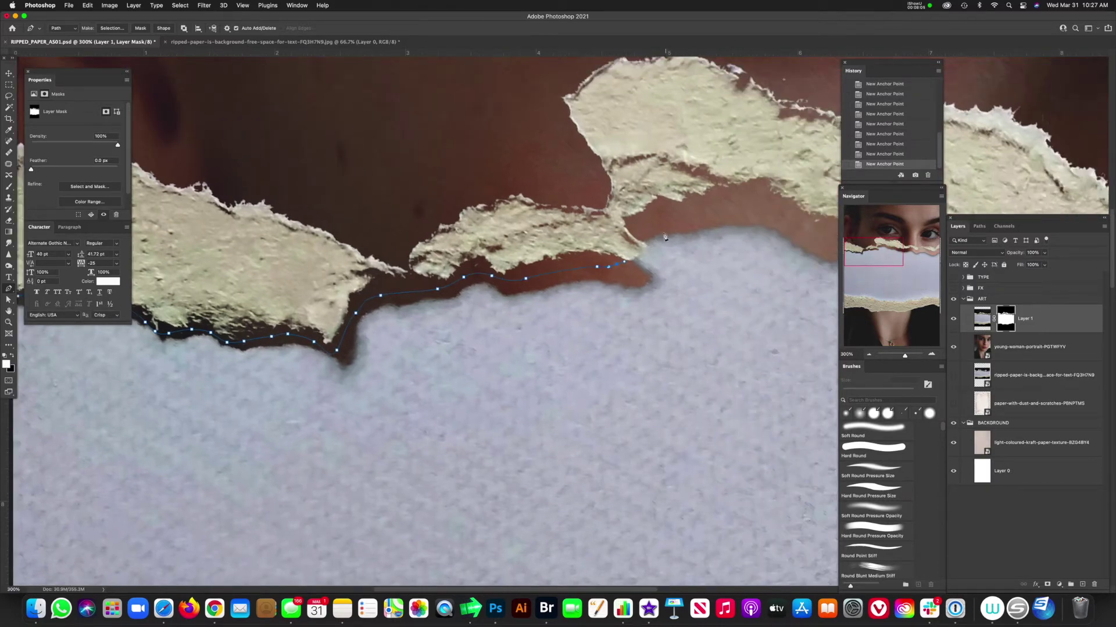
{"action": "left_click", "coordinate": [635, 257]}
{"action": "left_click_drag", "start_coordinate": [651, 224], "coordinate": [582, 240]}
{"action": "scroll", "coordinate": [706, 263], "scroll_direction": "right", "scroll_amount": 15}
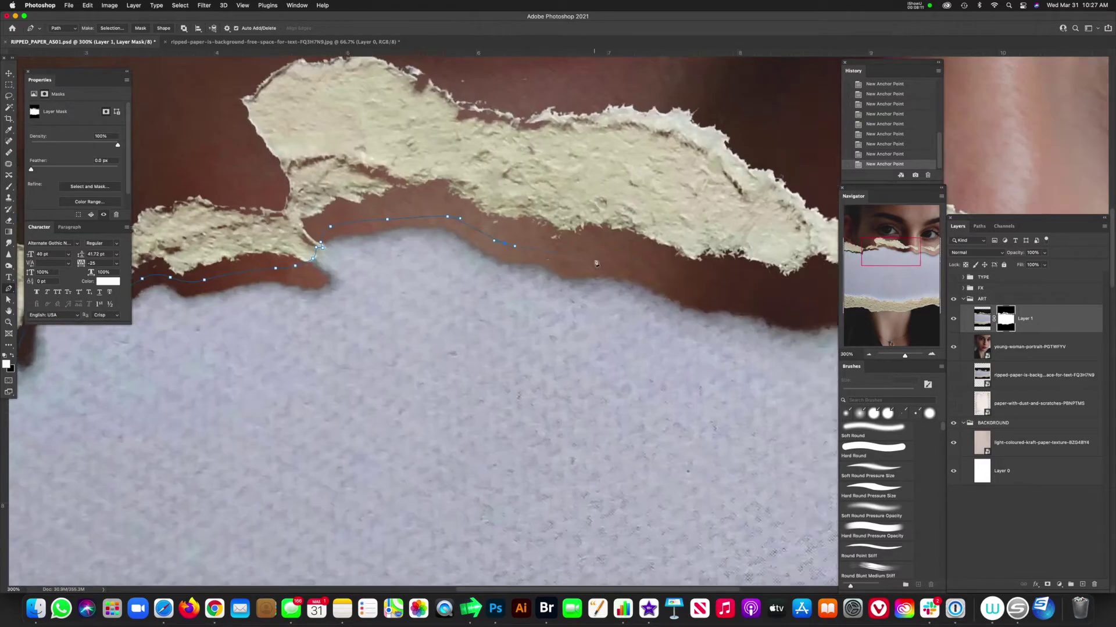
{"action": "scroll", "coordinate": [690, 311], "scroll_direction": "down", "scroll_amount": 6}
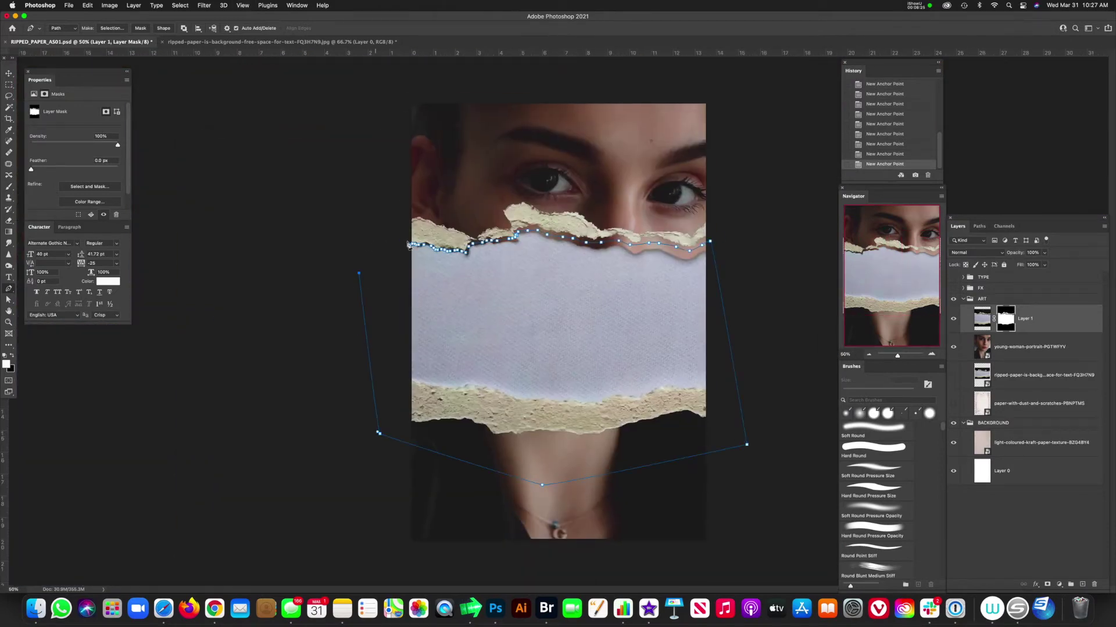
Convert the path to a selection, fill it with black on the paper's mask to hide the lower paper, and deselect.
{"action": "right_click", "coordinate": [544, 280]}
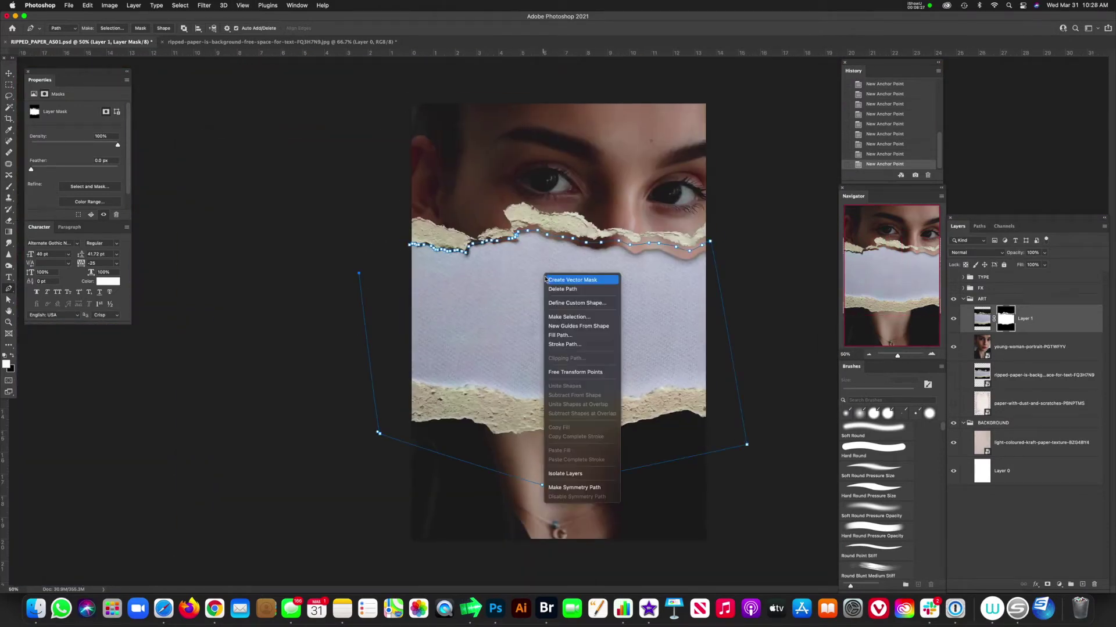
{"action": "left_click", "coordinate": [568, 317]}
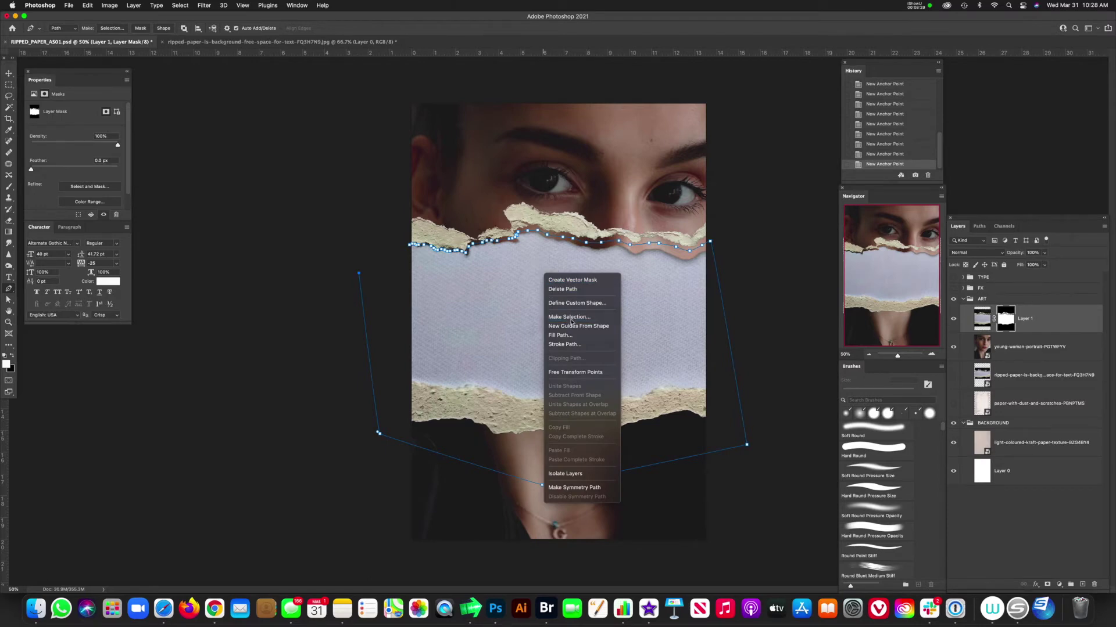
{"action": "left_click", "coordinate": [607, 249]}
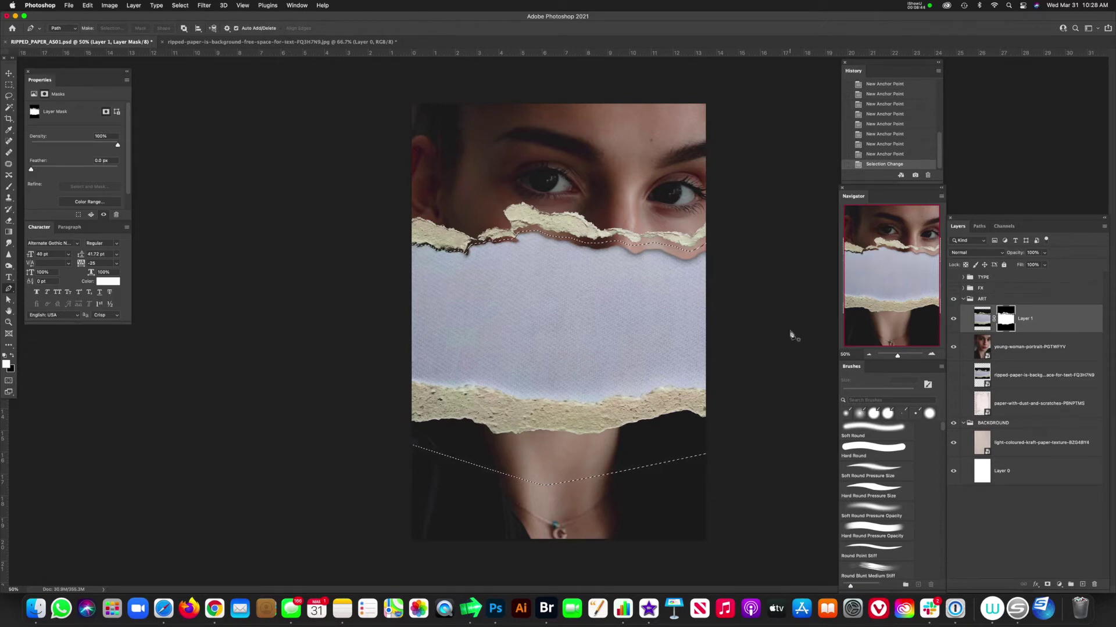
{"action": "key", "text": "super+BackSpace"}
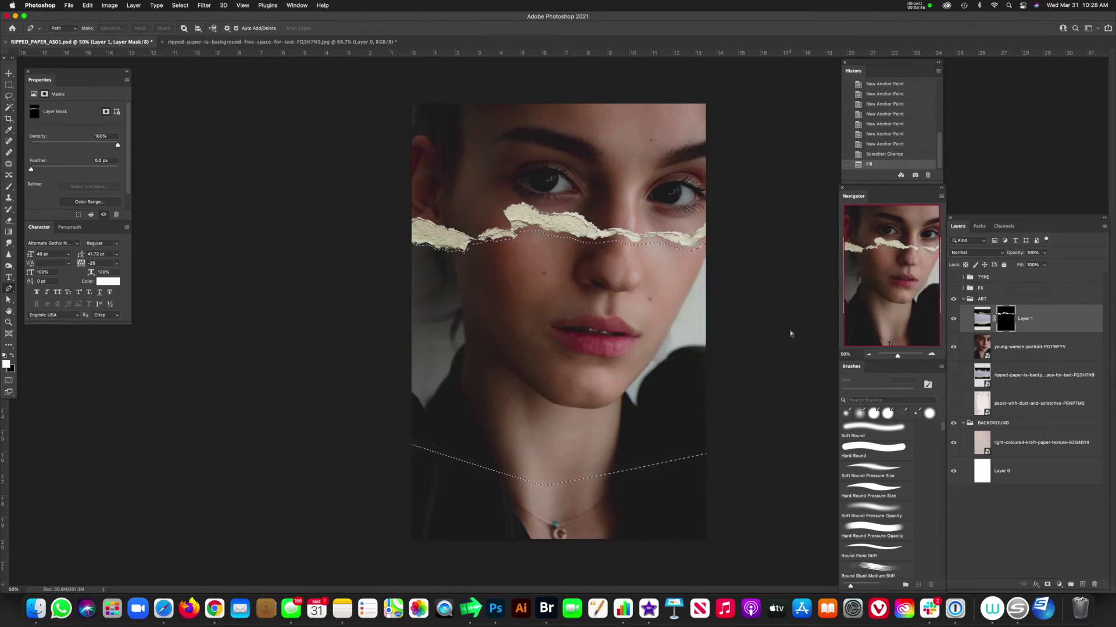
{"action": "key", "text": "super+d"}
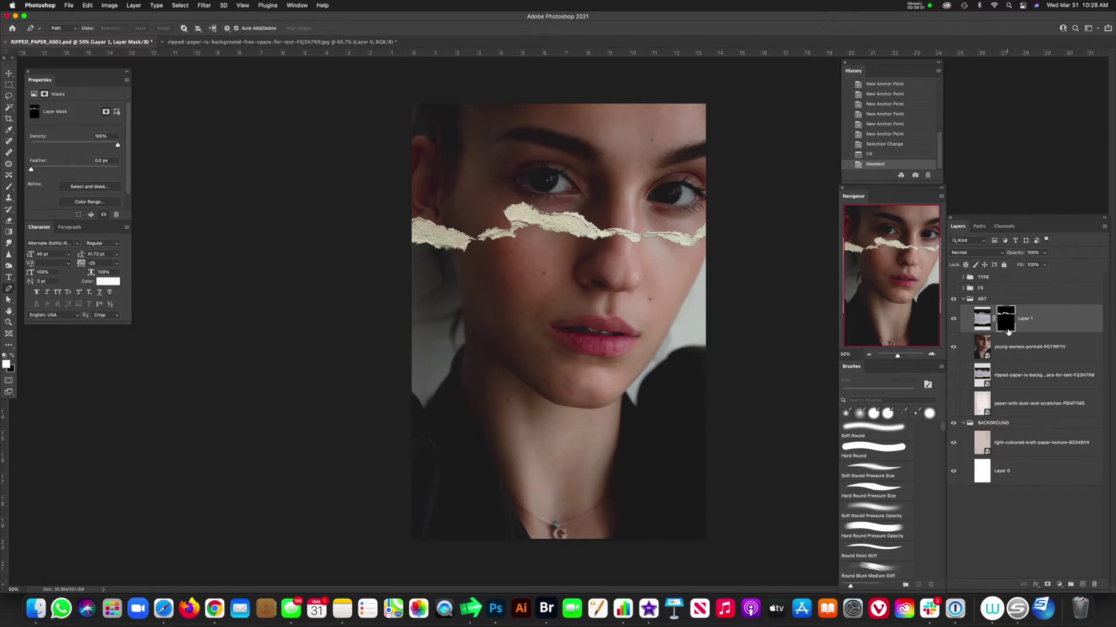
Copy Layer 1's torn-strip mask onto the young-woman portrait layer.
{"action": "left_click_drag", "start_coordinate": [1007, 325], "coordinate": [1014, 350]}
{"action": "left_click", "coordinate": [1007, 352]}
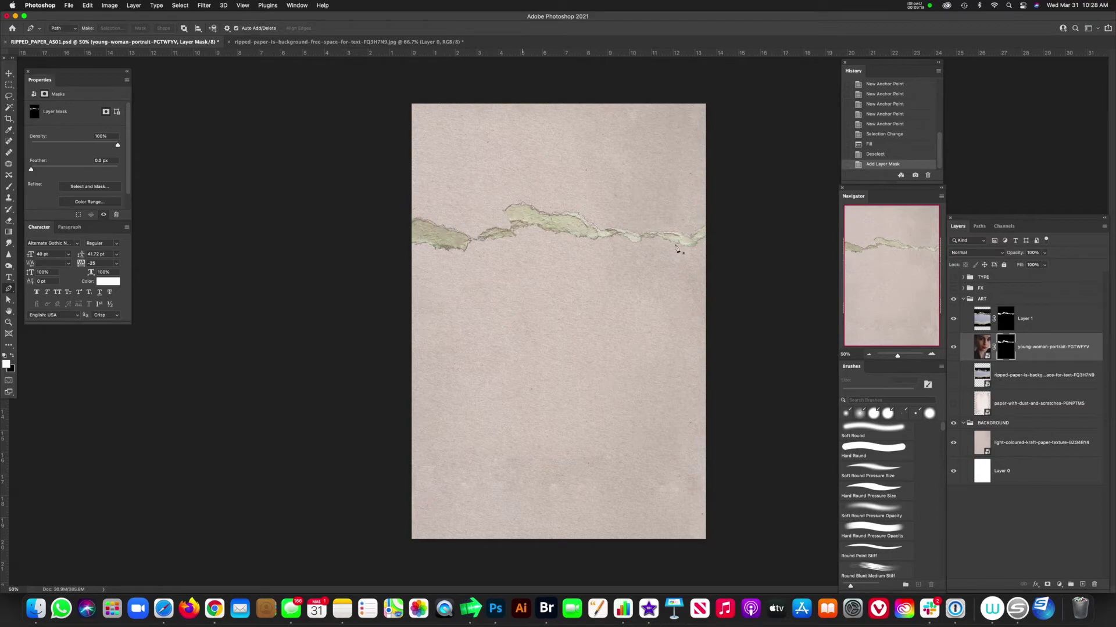
Start a Pen path outside the left canvas edge, running through the middle of the first torn piece to the narrow break.
{"action": "key", "text": "super+plus"}
{"action": "key", "text": "super+plus"}
{"action": "key", "text": "super+plus"}
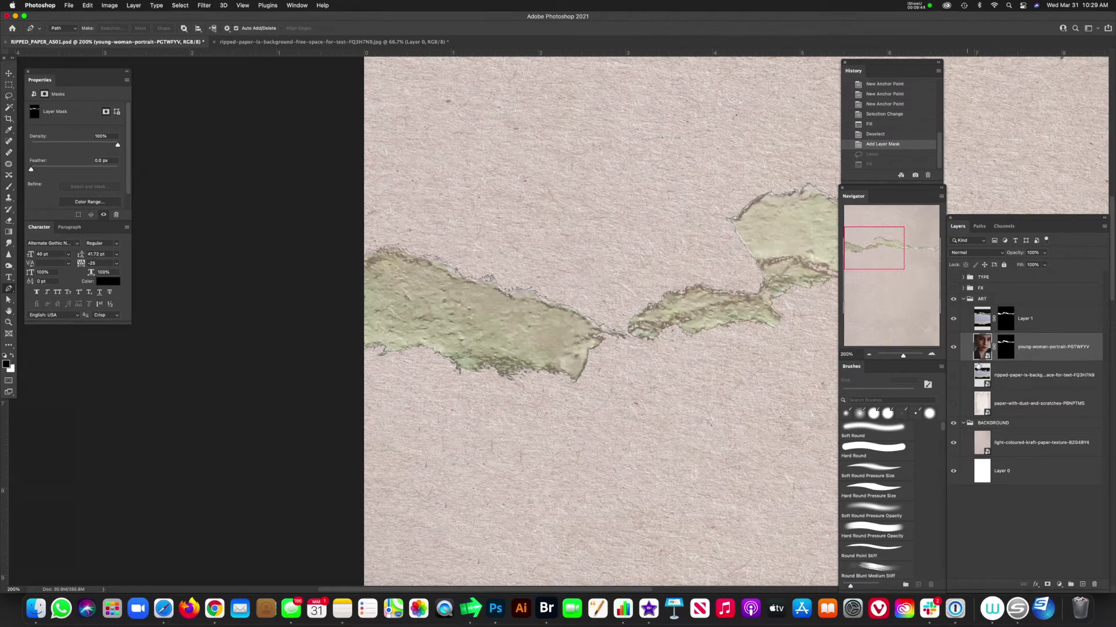
{"action": "scroll", "coordinate": [564, 343], "scroll_direction": "down", "scroll_amount": 2}
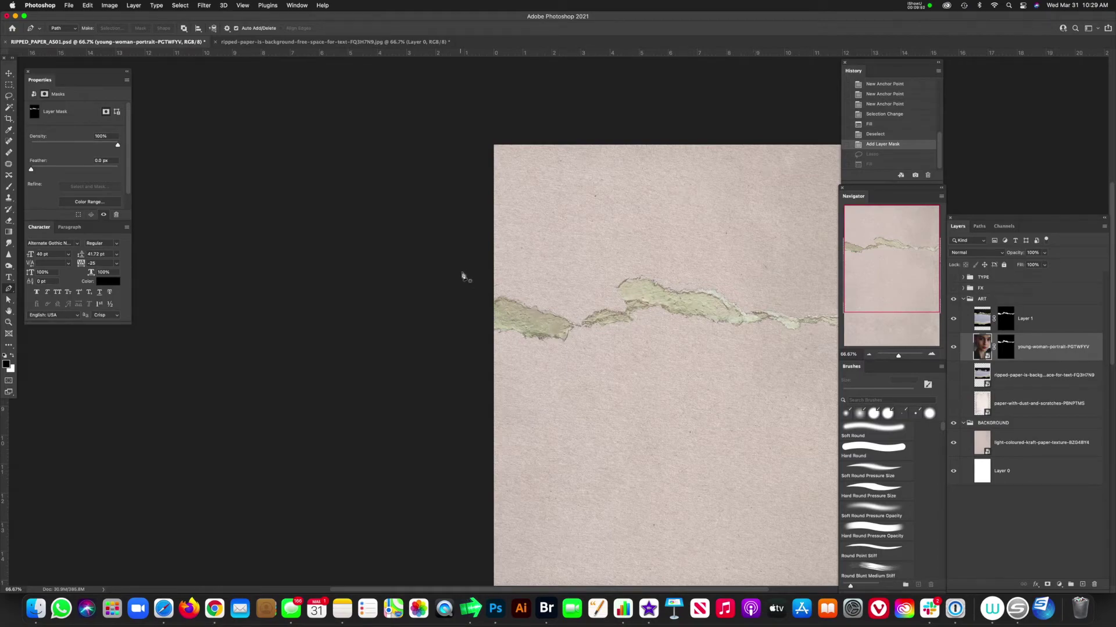
{"action": "scroll", "coordinate": [460, 273], "scroll_direction": "up", "scroll_amount": 4}
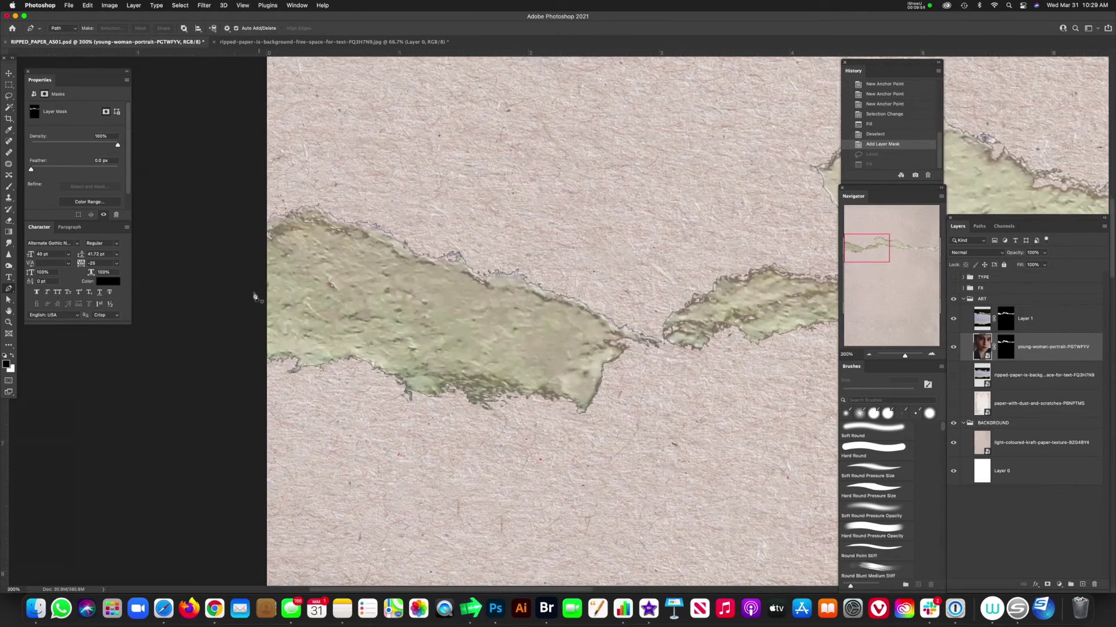
{"action": "left_click", "coordinate": [250, 290]}
{"action": "left_click", "coordinate": [355, 292]}
{"action": "left_click", "coordinate": [534, 324]}
{"action": "left_click", "coordinate": [607, 333]}
{"action": "left_click", "coordinate": [632, 336]}
{"action": "left_click", "coordinate": [655, 341]}
{"action": "left_click", "coordinate": [667, 340]}
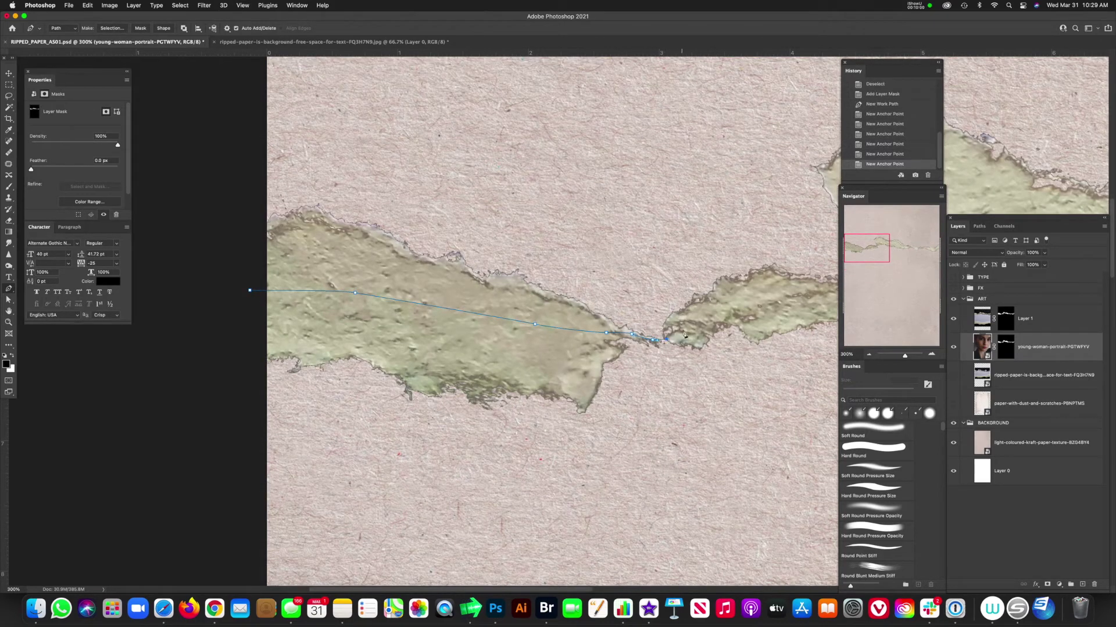
Continue the Pen path inside the torn strip through its middle pieces toward the right canvas edge.
{"action": "left_click", "coordinate": [691, 319]}
{"action": "left_click_drag", "start_coordinate": [751, 296], "coordinate": [664, 333]}
{"action": "left_click_drag", "start_coordinate": [709, 330], "coordinate": [722, 330]}
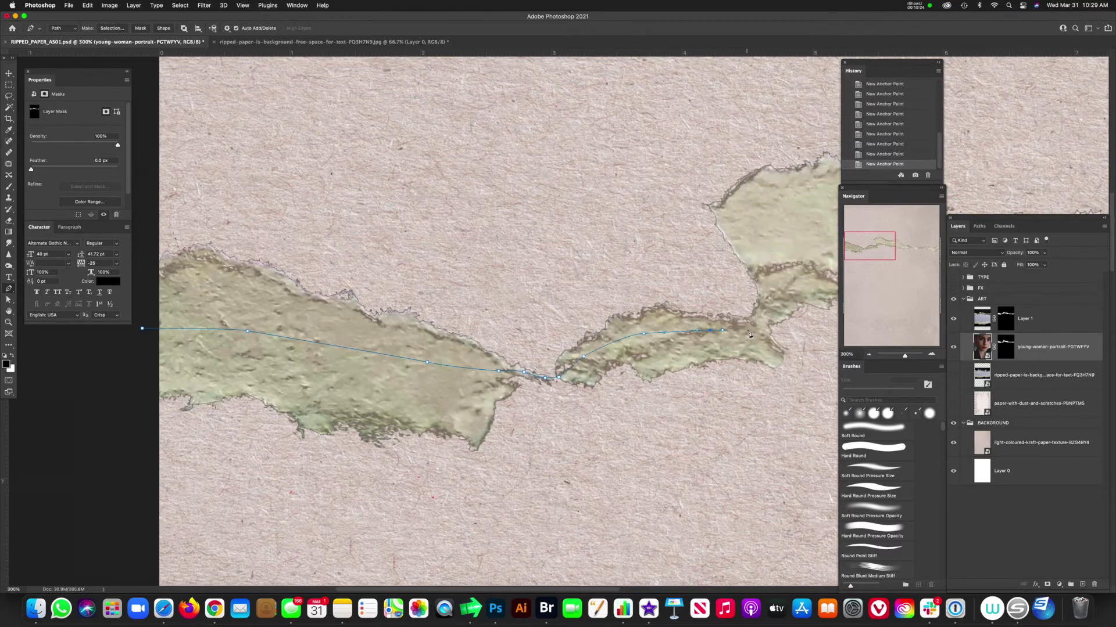
{"action": "left_click_drag", "start_coordinate": [769, 293], "coordinate": [435, 336]}
{"action": "left_click", "coordinate": [655, 304]}
{"action": "left_click", "coordinate": [672, 308]}
{"action": "mouse_move", "coordinate": [655, 304]}
{"action": "left_mouse_down"}
{"action": "mouse_move", "coordinate": [194, 305]}
{"action": "mouse_move", "coordinate": [448, 308]}
{"action": "left_mouse_up"}
{"action": "left_click", "coordinate": [751, 323]}
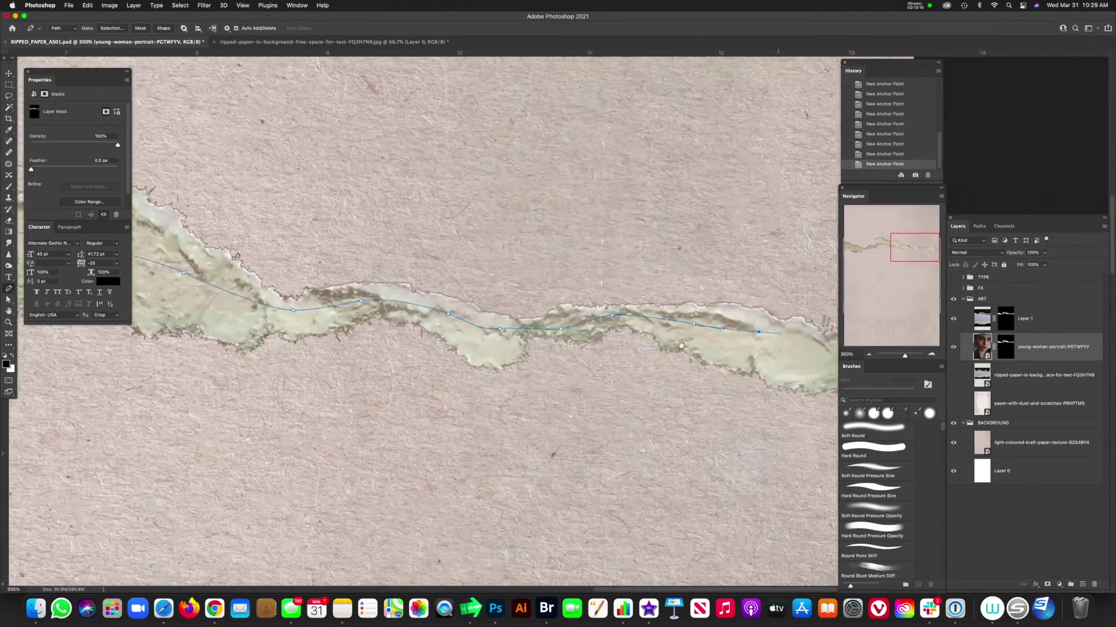
Extend the Pen path past the right canvas edge and loop it around outside the top of the canvas toward its starting side.
{"action": "left_click_drag", "start_coordinate": [807, 344], "coordinate": [688, 343]}
{"action": "left_click", "coordinate": [806, 252]}
{"action": "key", "text": "super+minus"}
{"action": "key", "text": "super+minus"}
{"action": "key", "text": "super+minus"}
{"action": "left_click", "coordinate": [666, 131]}
{"action": "left_click", "coordinate": [463, 90]}
{"action": "left_click", "coordinate": [457, 90]}
{"action": "left_click", "coordinate": [202, 122]}
{"action": "left_click", "coordinate": [186, 265]}
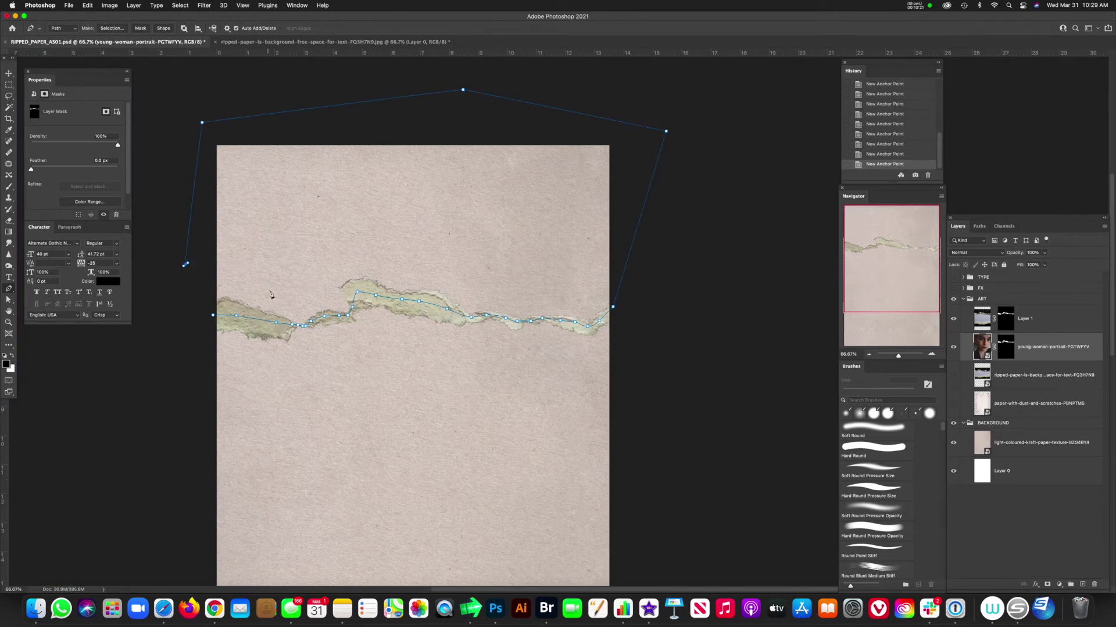
Convert the finished Pen path into a selection.
{"action": "right_click", "coordinate": [307, 269]}
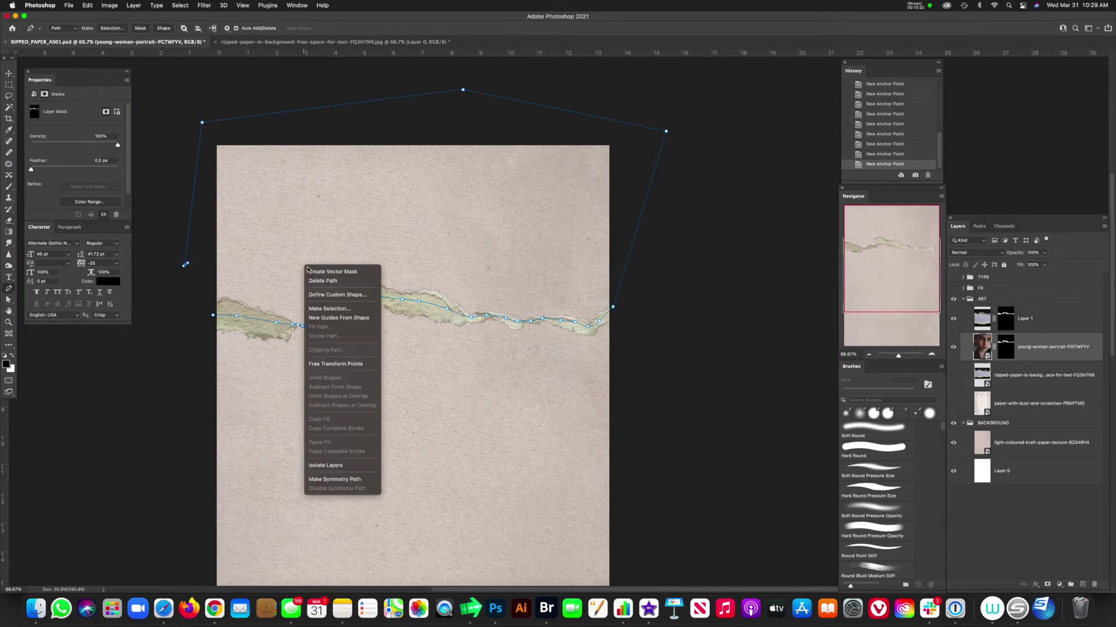
{"action": "left_click", "coordinate": [354, 314]}
{"action": "left_click", "coordinate": [607, 249]}
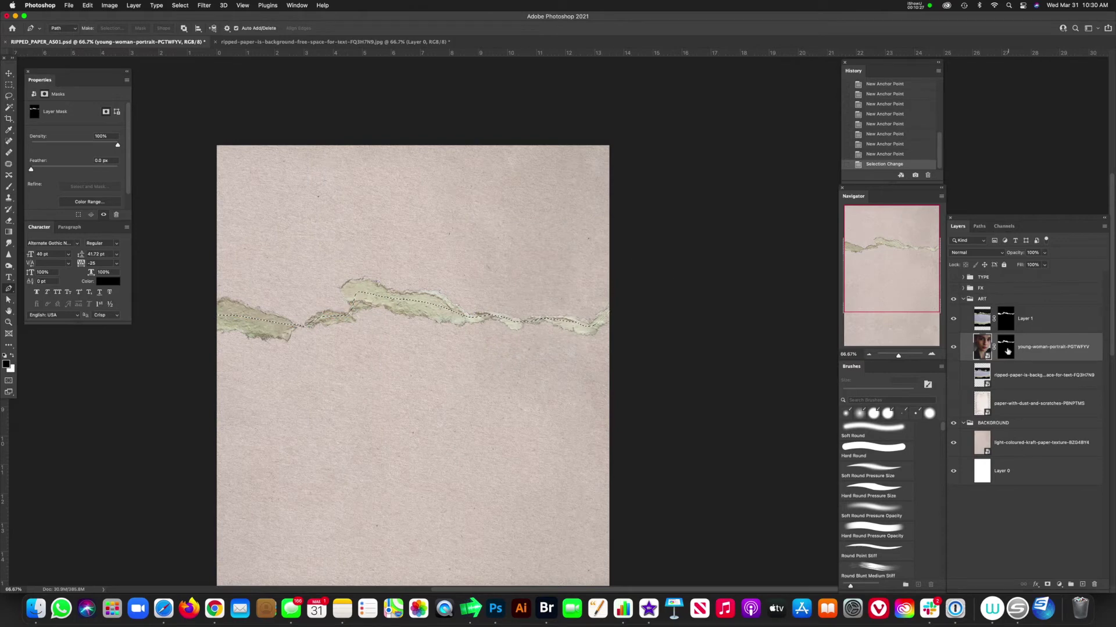
Fill the selection with white on the young-woman portrait's mask to reveal the face above the tear, and deselect.
{"action": "left_click", "coordinate": [1003, 351]}
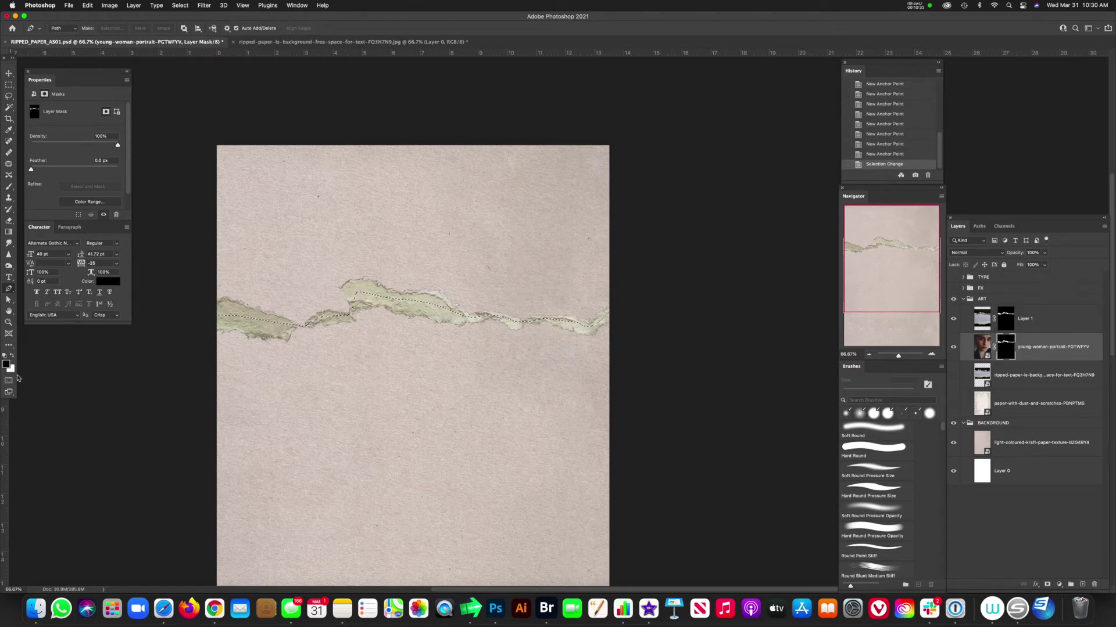
{"action": "key", "text": "x"}
{"action": "key", "text": "x"}
{"action": "key", "text": "x"}
{"action": "key", "text": "x"}
{"action": "key", "text": "x"}
{"action": "key", "text": "x"}
{"action": "key", "text": "x"}
{"action": "key", "text": "x"}
{"action": "key", "text": "super+BackSpace"}
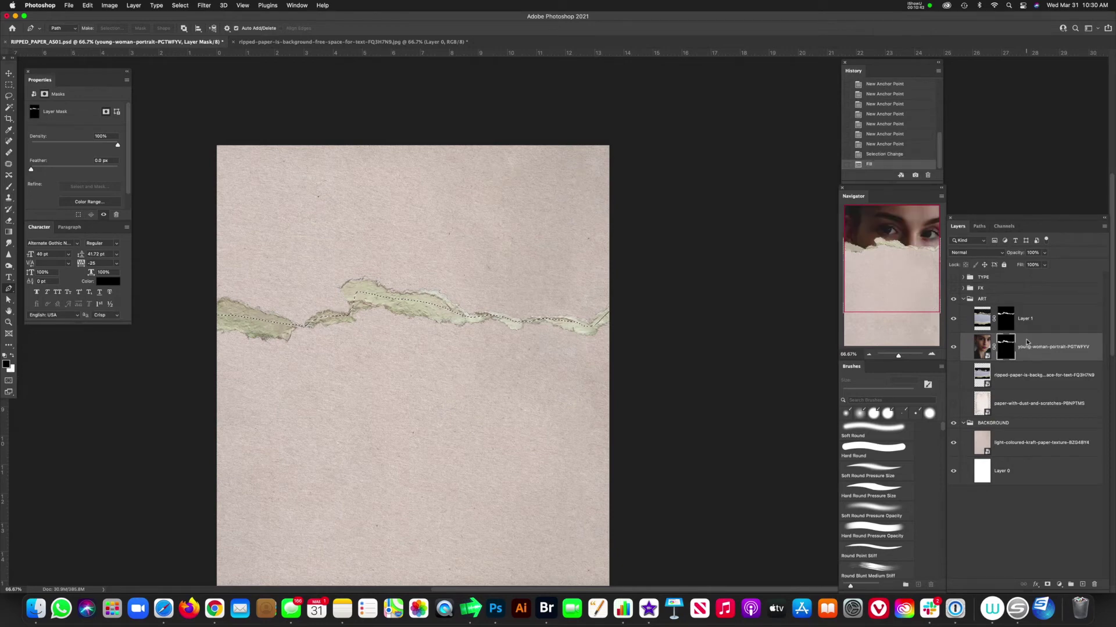
{"action": "key", "text": "super+d"}
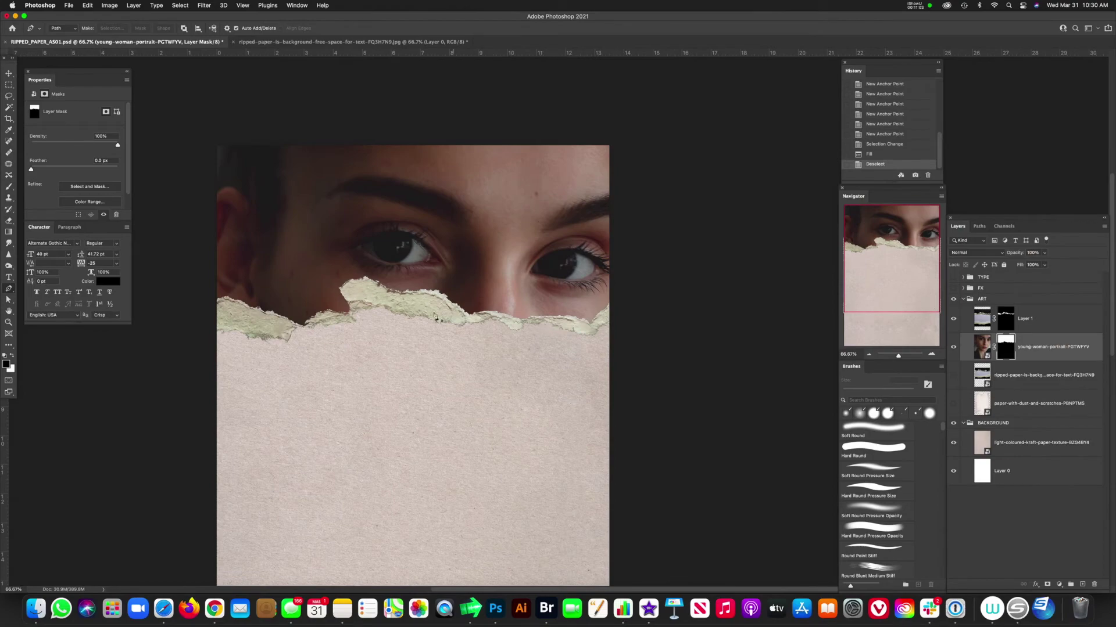
On Layer 1's mask, paint white with a small brush of about 24 px to restore missing paper along the torn edge below the eye.
{"action": "left_click", "coordinate": [979, 323]}
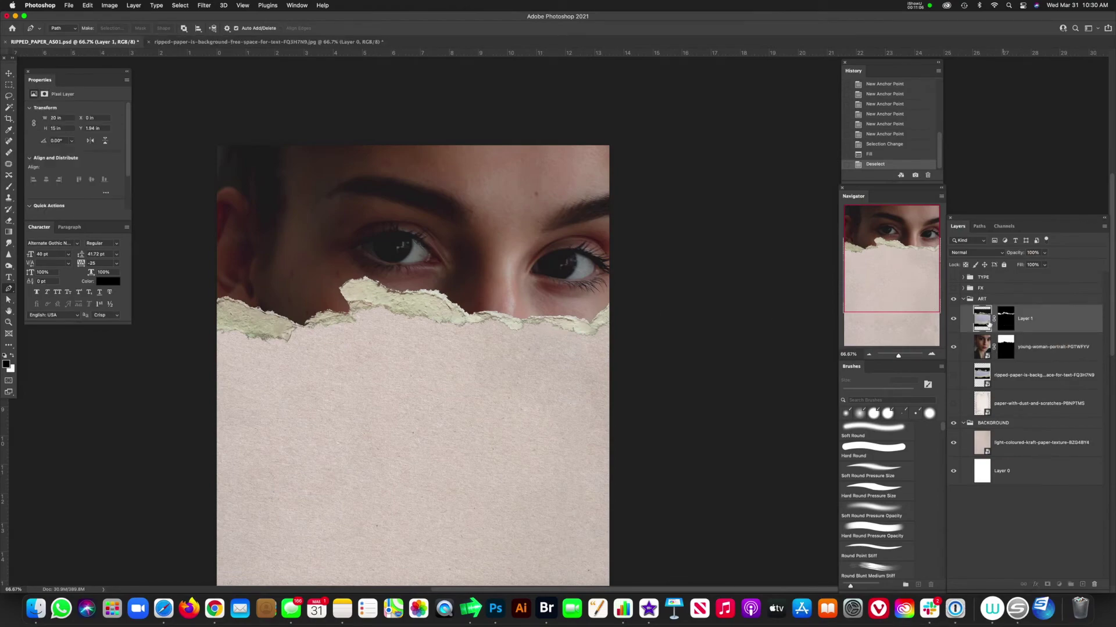
{"action": "left_click", "coordinate": [1004, 323]}
{"action": "key", "text": "super+plus"}
{"action": "key", "text": "super+plus"}
{"action": "key", "text": "super+plus"}
{"action": "left_click_drag", "start_coordinate": [259, 308], "coordinate": [640, 311]}
{"action": "left_click_drag", "start_coordinate": [300, 215], "coordinate": [564, 272]}
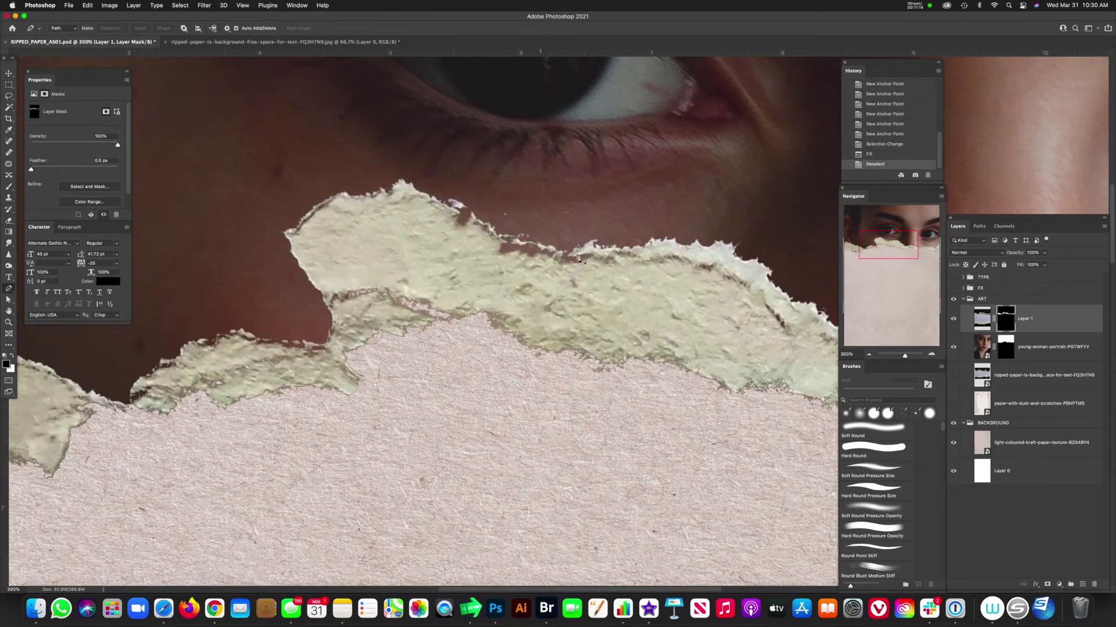
{"action": "key", "text": "b"}
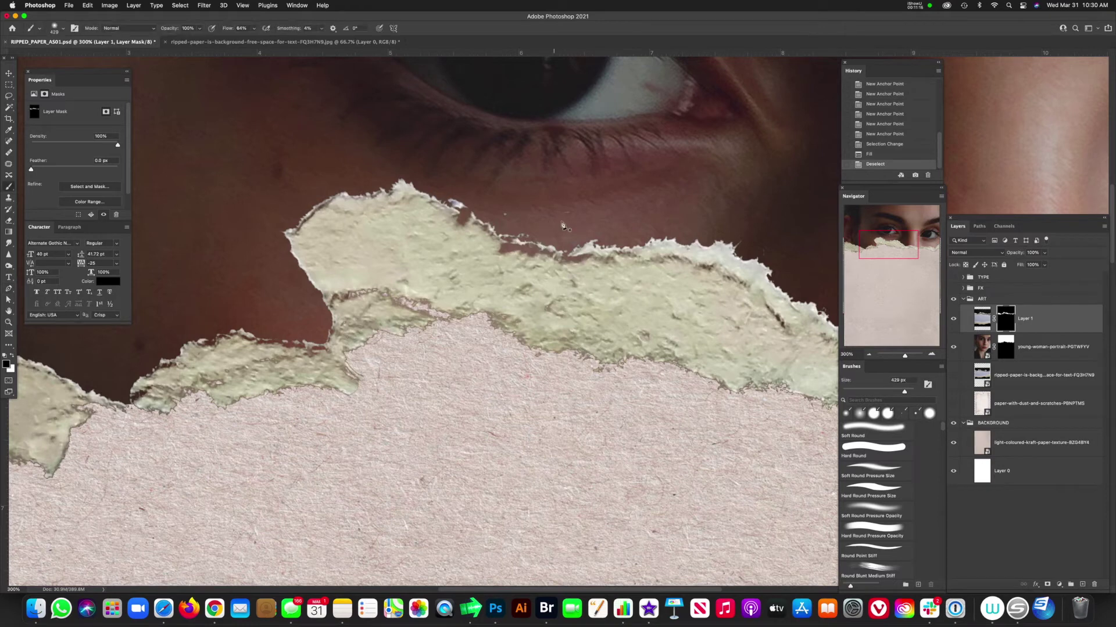
{"action": "left_click_drag", "start_coordinate": [510, 264], "coordinate": [402, 264], "text": "ctrl+alt"}
{"action": "key", "text": "x"}
{"action": "left_click_drag", "start_coordinate": [517, 270], "coordinate": [513, 271], "text": "ctrl+alt"}
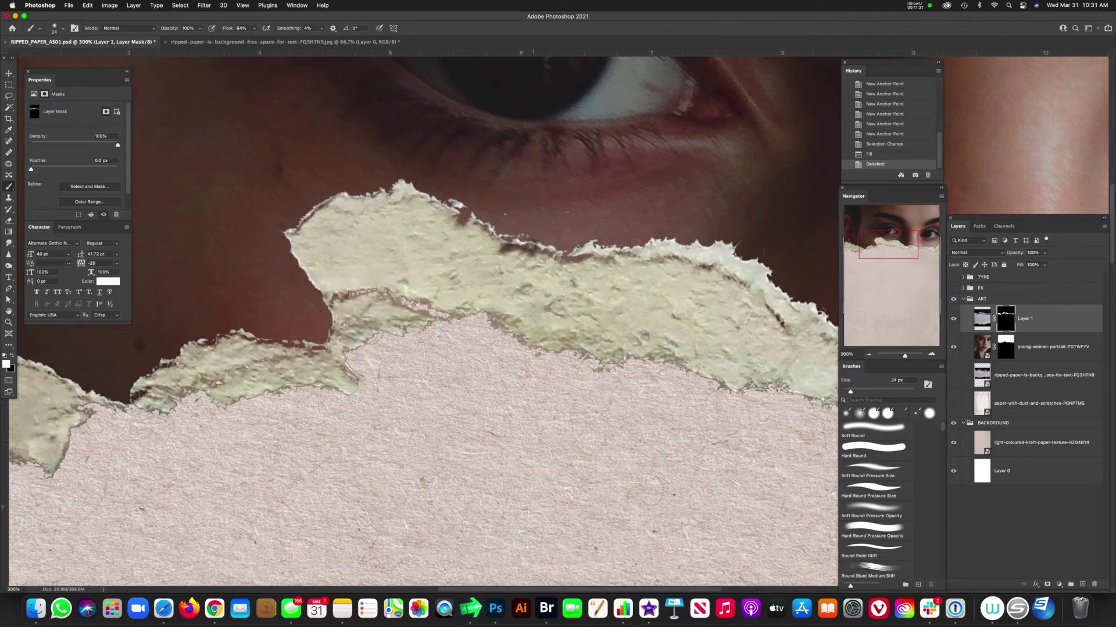
{"action": "left_click_drag", "start_coordinate": [591, 263], "coordinate": [591, 269]}
{"action": "left_click", "coordinate": [770, 323]}
{"action": "left_click", "coordinate": [775, 311]}
Continue painting white on Layer 1's mask with an 18 to 20 px brush to repair gaps along the remaining torn edge.
{"action": "left_click", "coordinate": [340, 300]}
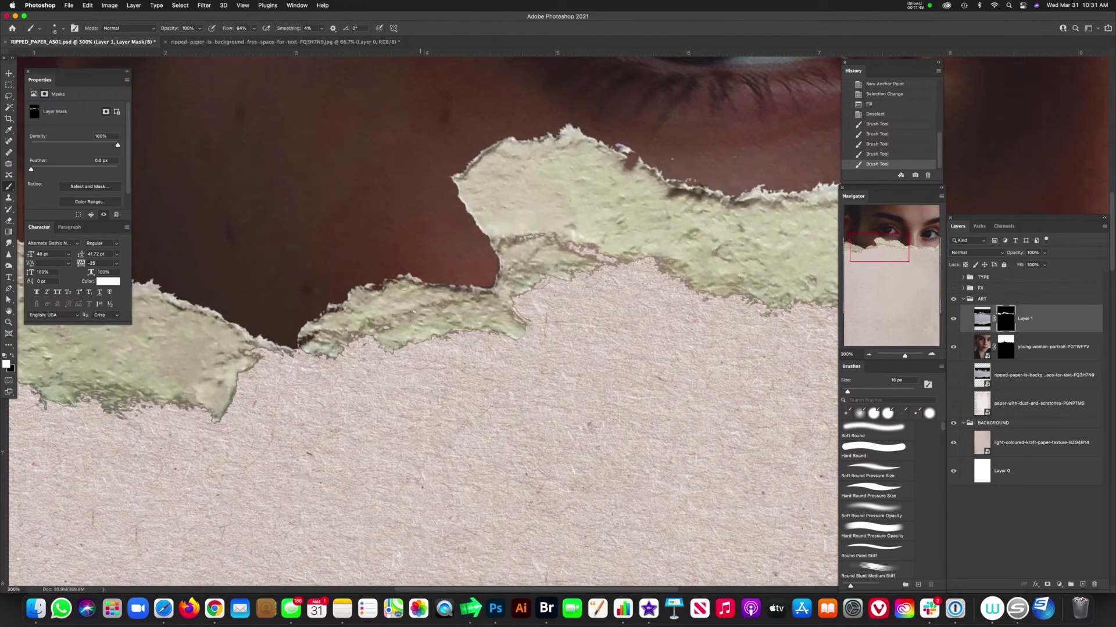
{"action": "left_click", "coordinate": [335, 311]}
{"action": "mouse_move", "coordinate": [318, 339]}
{"action": "left_mouse_down"}
{"action": "mouse_move", "coordinate": [459, 278]}
{"action": "mouse_move", "coordinate": [527, 279]}
{"action": "left_mouse_up"}
{"action": "left_click", "coordinate": [406, 299]}
{"action": "left_click", "coordinate": [401, 244]}
{"action": "left_click_drag", "start_coordinate": [401, 245], "coordinate": [531, 280]}
{"action": "left_click", "coordinate": [457, 258]}
{"action": "key", "text": "bracketright"}
{"action": "left_click_drag", "start_coordinate": [331, 209], "coordinate": [263, 216]}
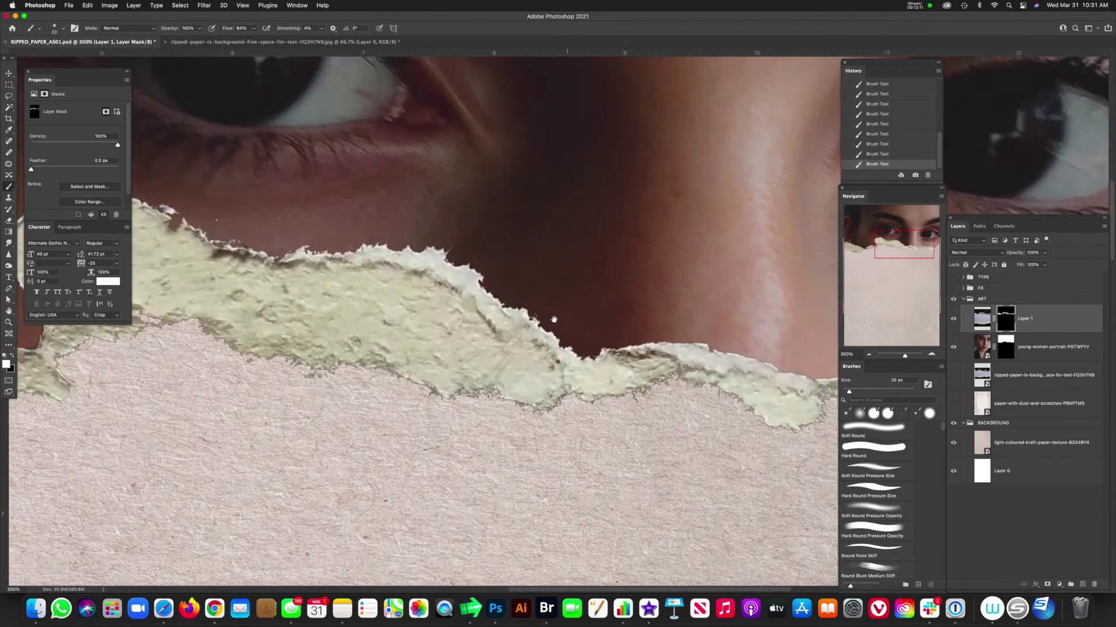
{"action": "scroll", "coordinate": [650, 386], "scroll_direction": "right", "scroll_amount": 5}
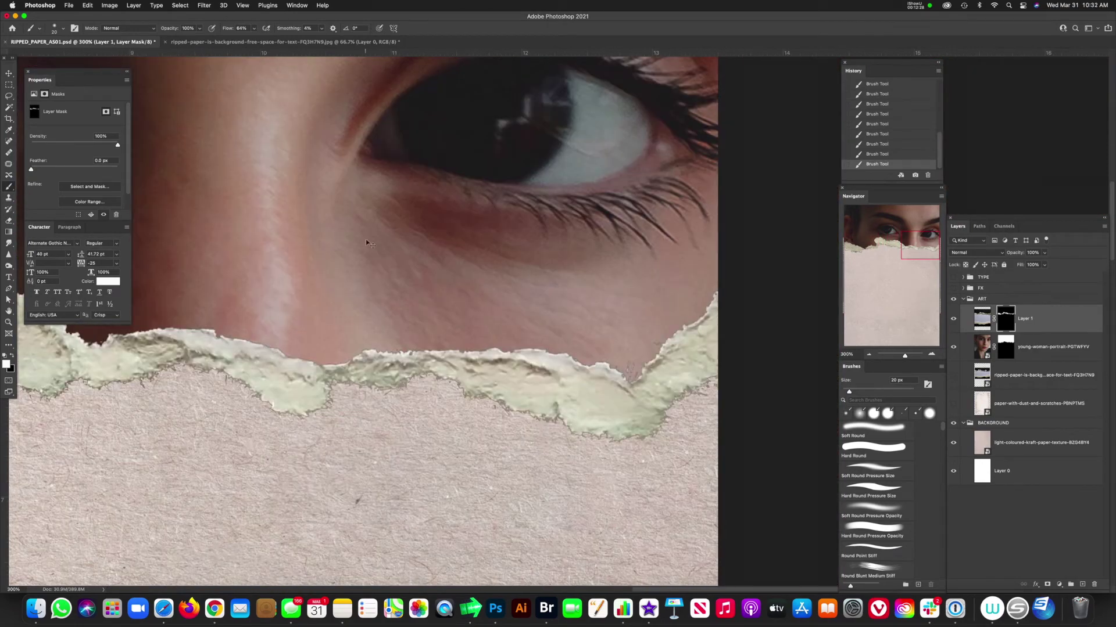
Examine the repaired tear at several magnifications and compare it with the kraft paper background hidden and shown.
{"action": "key", "text": "super+minus"}
{"action": "key", "text": "super+minus"}
{"action": "key", "text": "super+minus"}
{"action": "left_click_drag", "start_coordinate": [511, 263], "coordinate": [450, 336]}
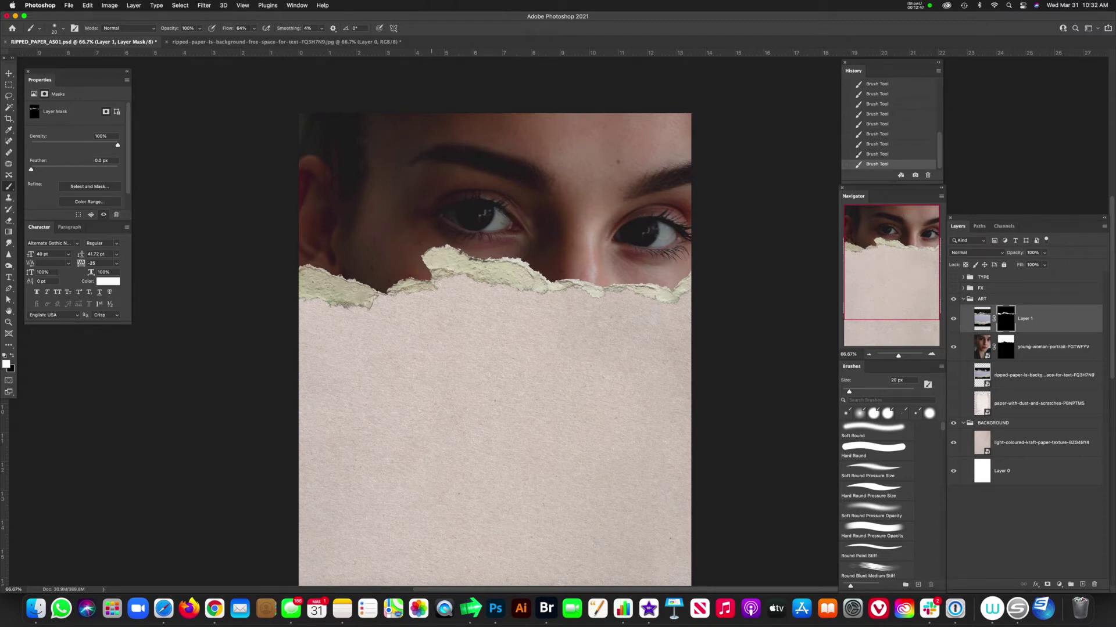
{"action": "key", "text": "super+equal"}
{"action": "key", "text": "super+equal"}
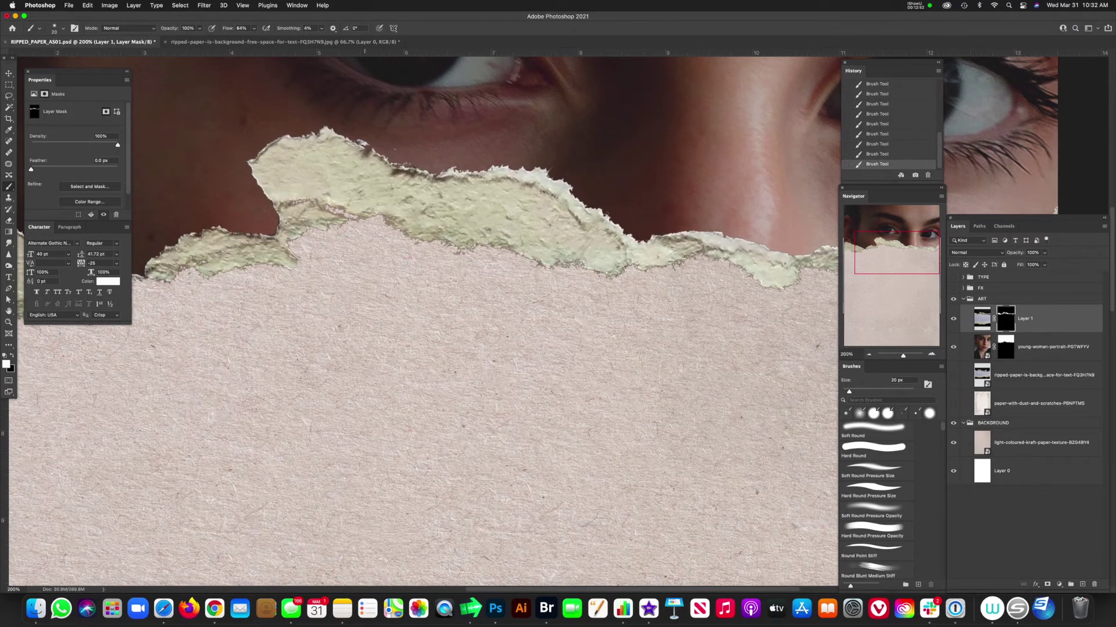
{"action": "left_click_drag", "start_coordinate": [389, 145], "coordinate": [438, 176]}
{"action": "key", "text": "super+minus"}
{"action": "key", "text": "super+minus"}
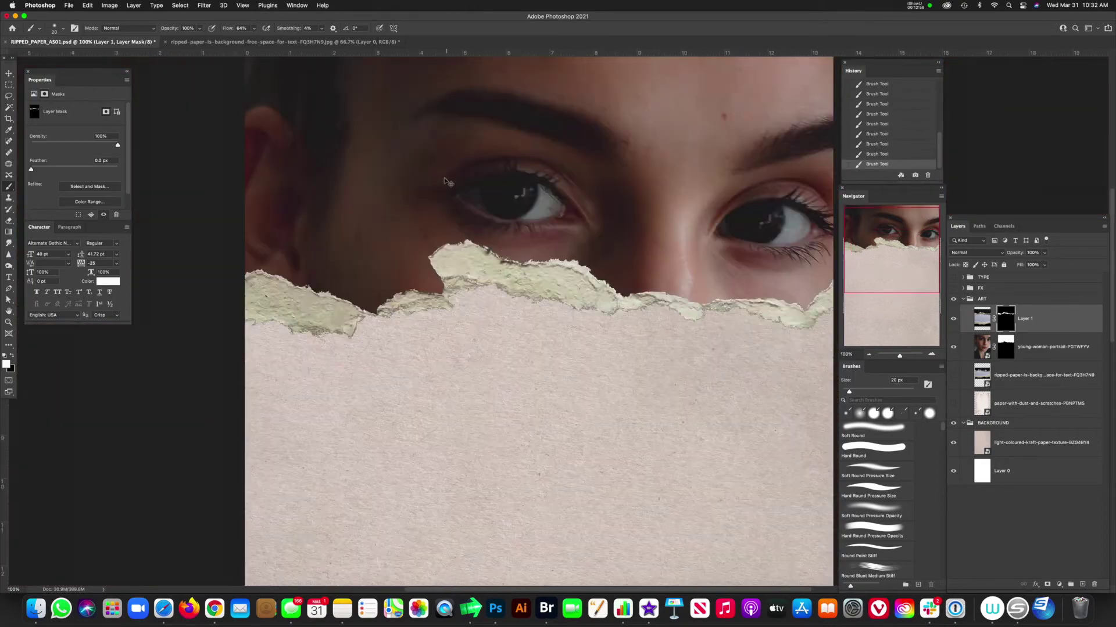
{"action": "left_click", "coordinate": [952, 444]}
{"action": "left_click", "coordinate": [953, 444]}
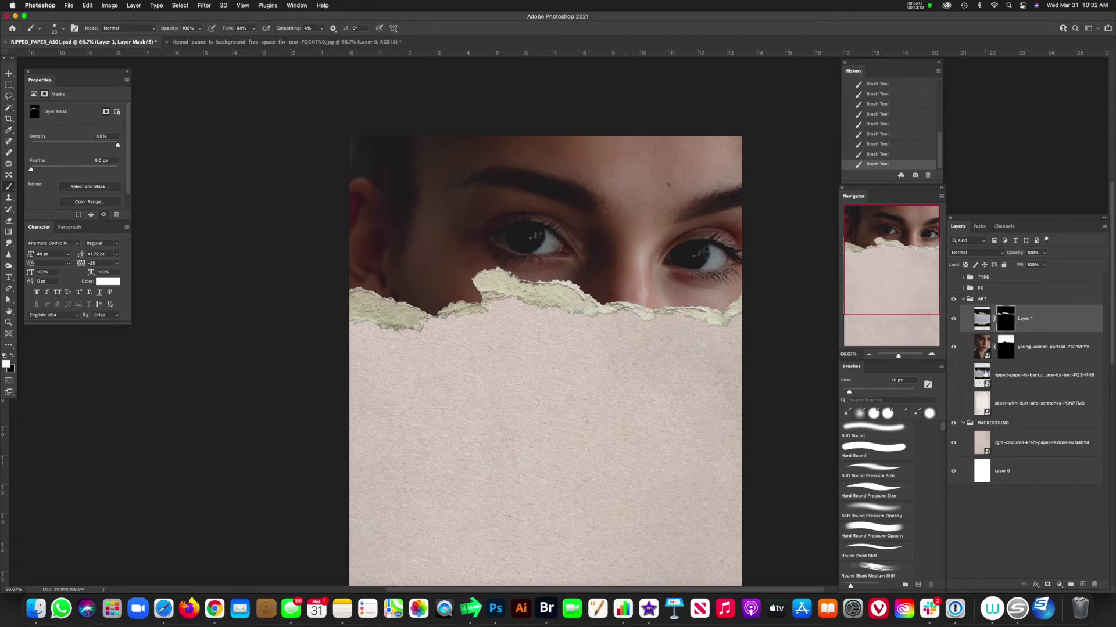
Add an empty layer directly beneath the portrait layer and set the brush flow to 4%.
{"action": "left_click_drag", "start_coordinate": [983, 350], "coordinate": [986, 350]}
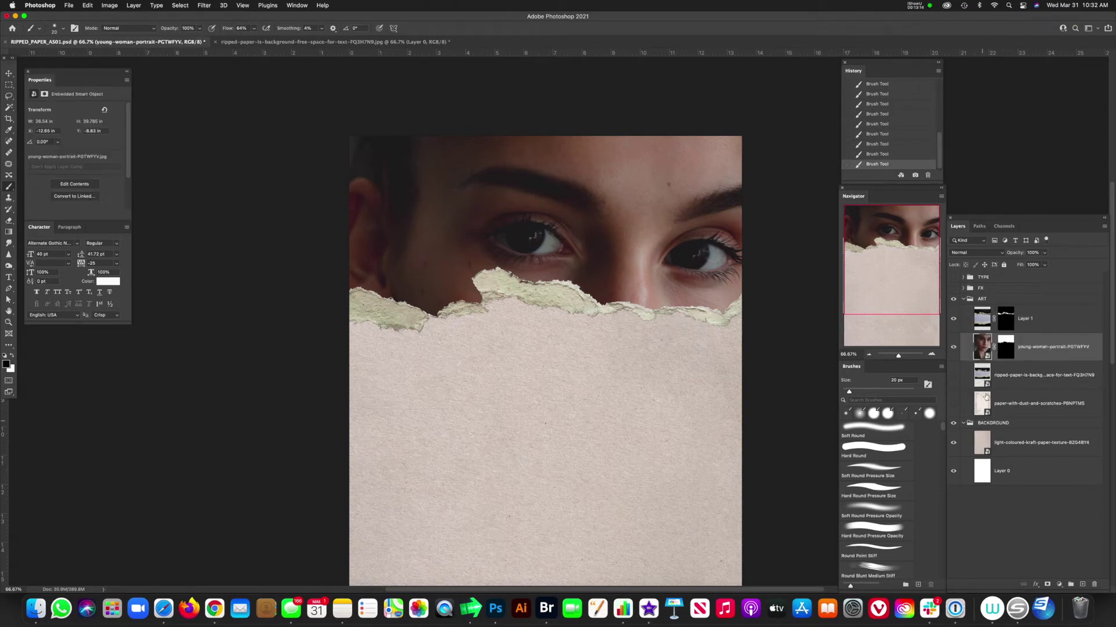
{"action": "left_click", "coordinate": [982, 375]}
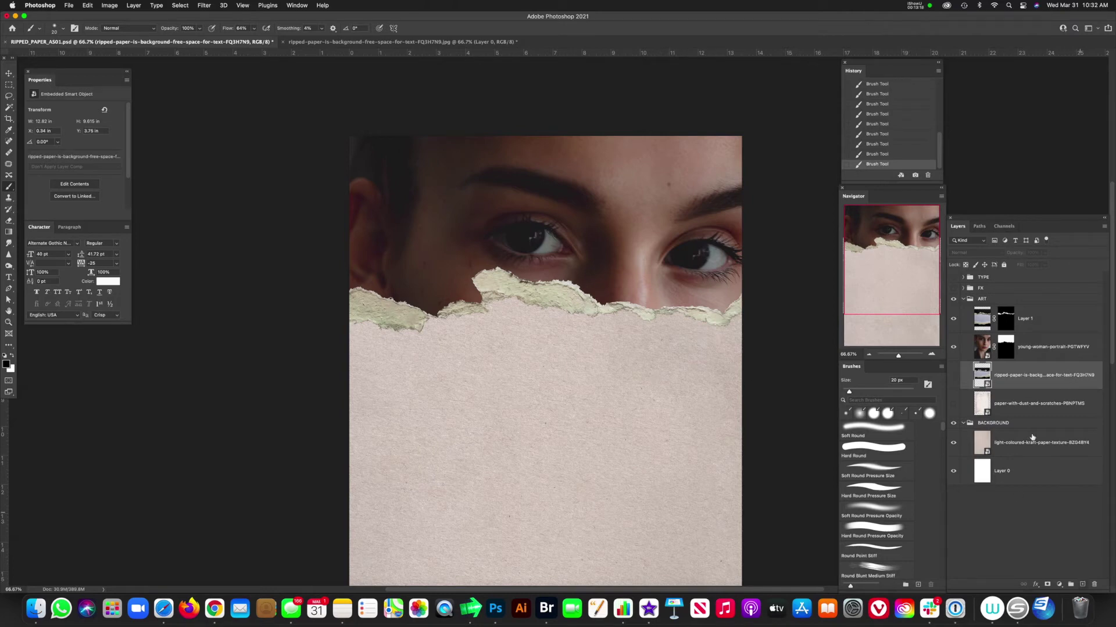
{"action": "left_click", "coordinate": [1083, 585]}
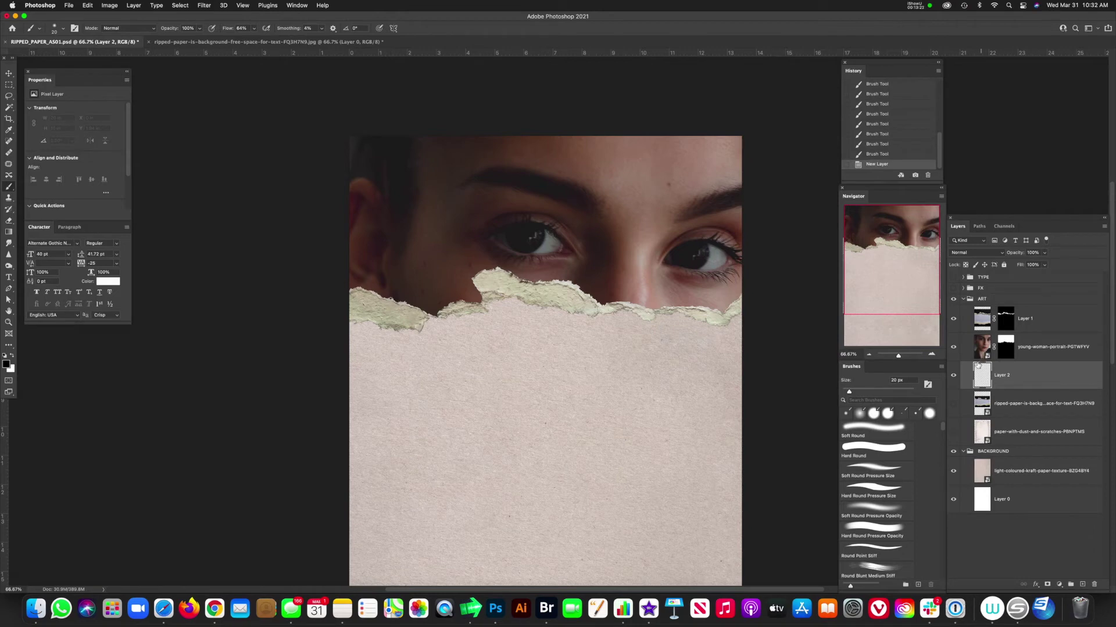
{"action": "left_click_drag", "start_coordinate": [384, 330], "coordinate": [405, 329], "text": "ctrl+alt"}
{"action": "left_click", "coordinate": [254, 29]}
{"action": "left_click_drag", "start_coordinate": [231, 41], "coordinate": [229, 40]}
Paint a soft black shadow on the new layer beneath the lower edge of the left torn pieces.
{"action": "left_click_drag", "start_coordinate": [382, 322], "coordinate": [423, 327]}
{"action": "key", "text": "super+="}
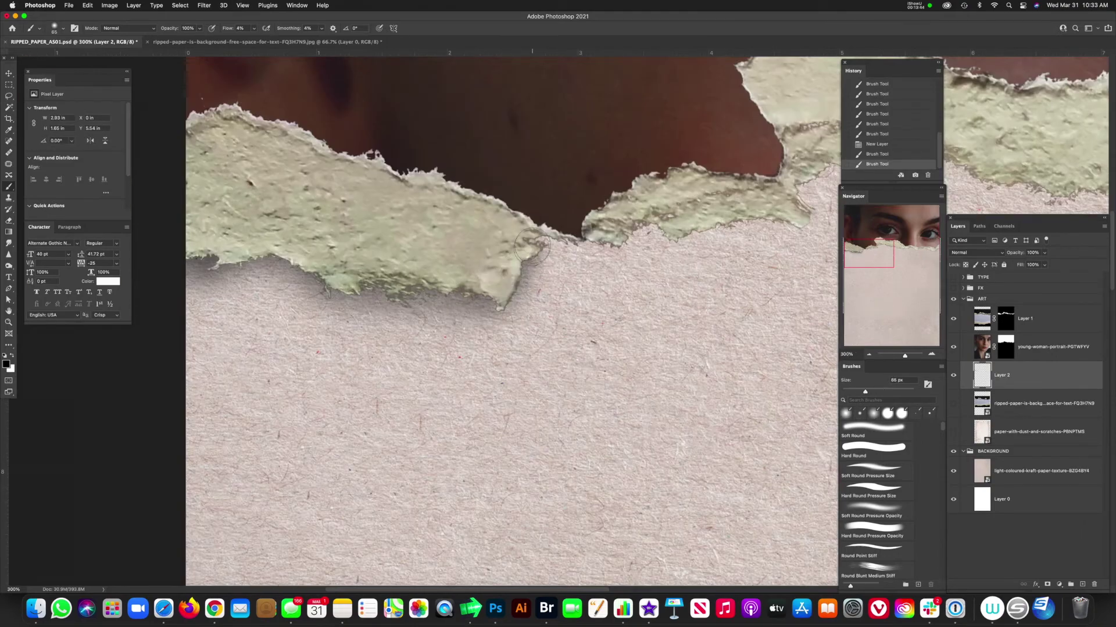
{"action": "key", "text": "super+z"}
{"action": "left_click_drag", "start_coordinate": [572, 256], "coordinate": [535, 258]}
{"action": "mouse_move", "coordinate": [534, 259]}
{"action": "left_mouse_down"}
{"action": "mouse_move", "coordinate": [439, 288]}
{"action": "mouse_move", "coordinate": [278, 276]}
{"action": "left_mouse_up"}
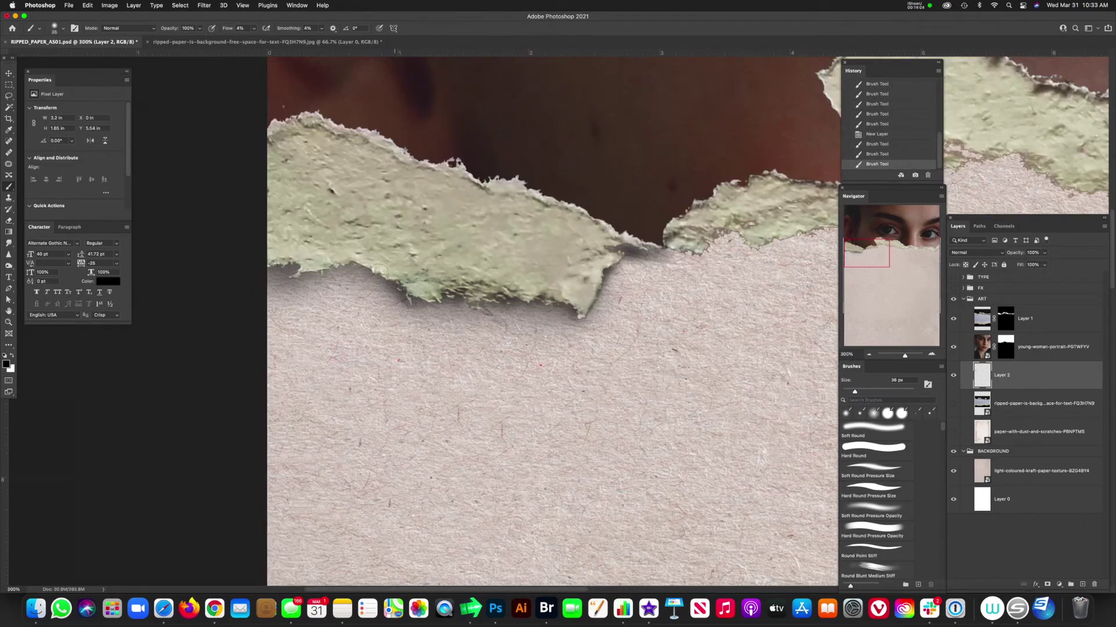
{"action": "left_click_drag", "start_coordinate": [464, 293], "coordinate": [605, 302]}
{"action": "left_click_drag", "start_coordinate": [639, 250], "coordinate": [442, 299]}
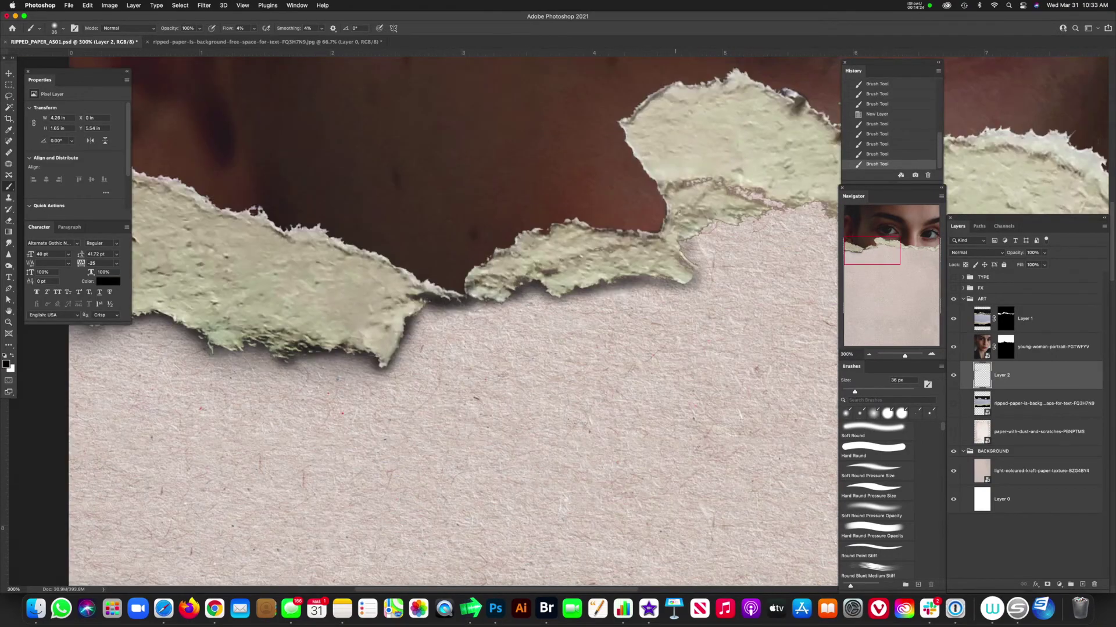
Continue the soft black shadow under the torn strip's lower edge across to the right side of the canvas.
{"action": "left_click_drag", "start_coordinate": [581, 255], "coordinate": [413, 305]}
{"action": "left_click_drag", "start_coordinate": [573, 261], "coordinate": [653, 250]}
{"action": "left_click_drag", "start_coordinate": [755, 291], "coordinate": [439, 247]}
{"action": "left_click_drag", "start_coordinate": [511, 267], "coordinate": [697, 297]}
{"action": "left_click_drag", "start_coordinate": [726, 290], "coordinate": [471, 290]}
{"action": "left_click_drag", "start_coordinate": [639, 296], "coordinate": [435, 297]}
{"action": "left_click_drag", "start_coordinate": [651, 319], "coordinate": [778, 308]}
{"action": "left_click_drag", "start_coordinate": [581, 302], "coordinate": [546, 290]}
{"action": "left_click_drag", "start_coordinate": [232, 297], "coordinate": [581, 291]}
{"action": "left_click_drag", "start_coordinate": [436, 295], "coordinate": [738, 329]}
{"action": "key", "text": "super+minus"}
{"action": "key", "text": "super+minus"}
{"action": "key", "text": "super+minus"}
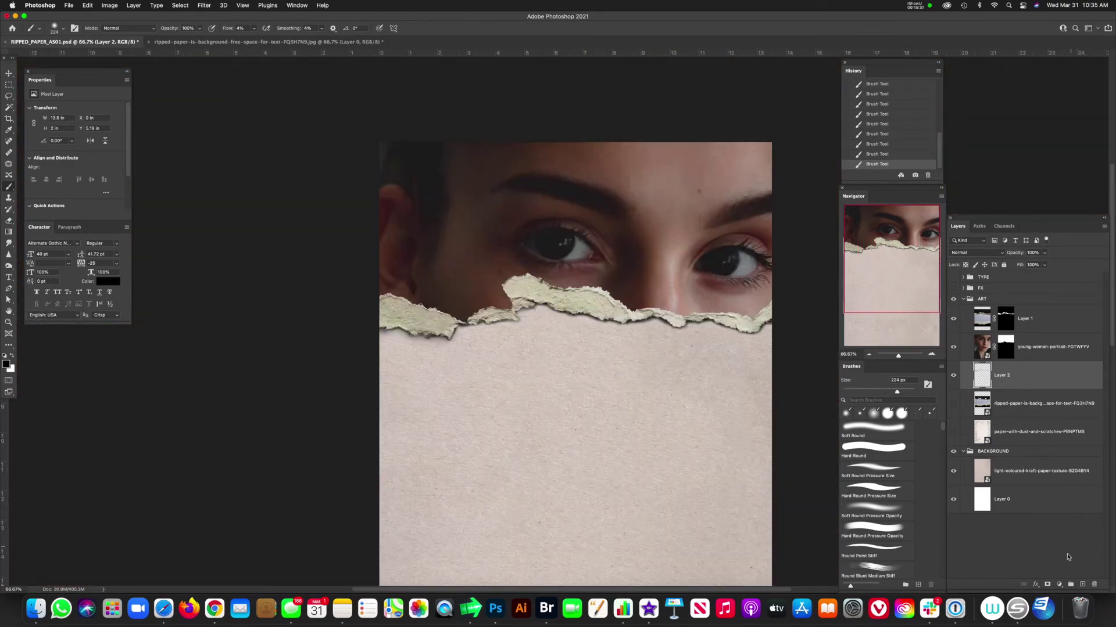
Add a second shadow layer, paint a broader soft shadow below the tear, and reduce the layer's opacity.
{"action": "left_click", "coordinate": [1083, 585]}
{"action": "mouse_move", "coordinate": [375, 332]}
{"action": "left_mouse_down"}
{"action": "mouse_move", "coordinate": [395, 334]}
{"action": "mouse_move", "coordinate": [364, 329]}
{"action": "mouse_move", "coordinate": [430, 345]}
{"action": "mouse_move", "coordinate": [547, 314]}
{"action": "mouse_move", "coordinate": [523, 318]}
{"action": "mouse_move", "coordinate": [581, 316]}
{"action": "mouse_move", "coordinate": [588, 332]}
{"action": "mouse_move", "coordinate": [537, 316]}
{"action": "mouse_move", "coordinate": [616, 331]}
{"action": "mouse_move", "coordinate": [758, 325]}
{"action": "mouse_move", "coordinate": [724, 328]}
{"action": "left_mouse_up"}
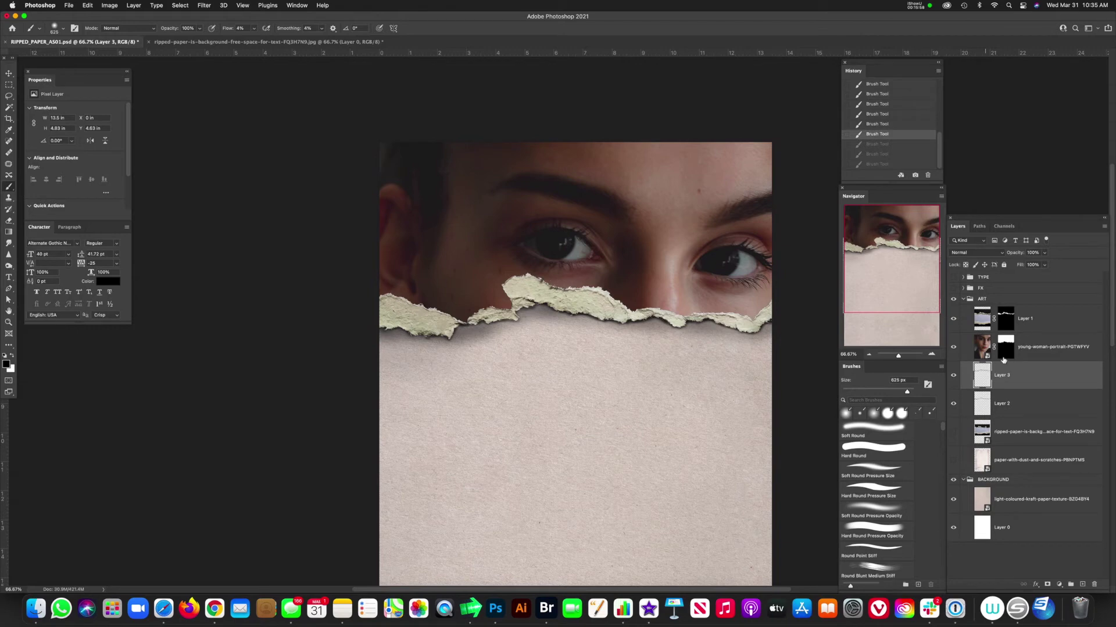
{"action": "left_click", "coordinate": [1044, 252]}
{"action": "left_click_drag", "start_coordinate": [1046, 265], "coordinate": [1028, 264]}
Add a third shadow layer, paint a wide diffuse black shadow along the tear, and lower the layer's opacity slightly.
{"action": "left_click", "coordinate": [1082, 584]}
{"action": "right_click", "coordinate": [409, 336]}
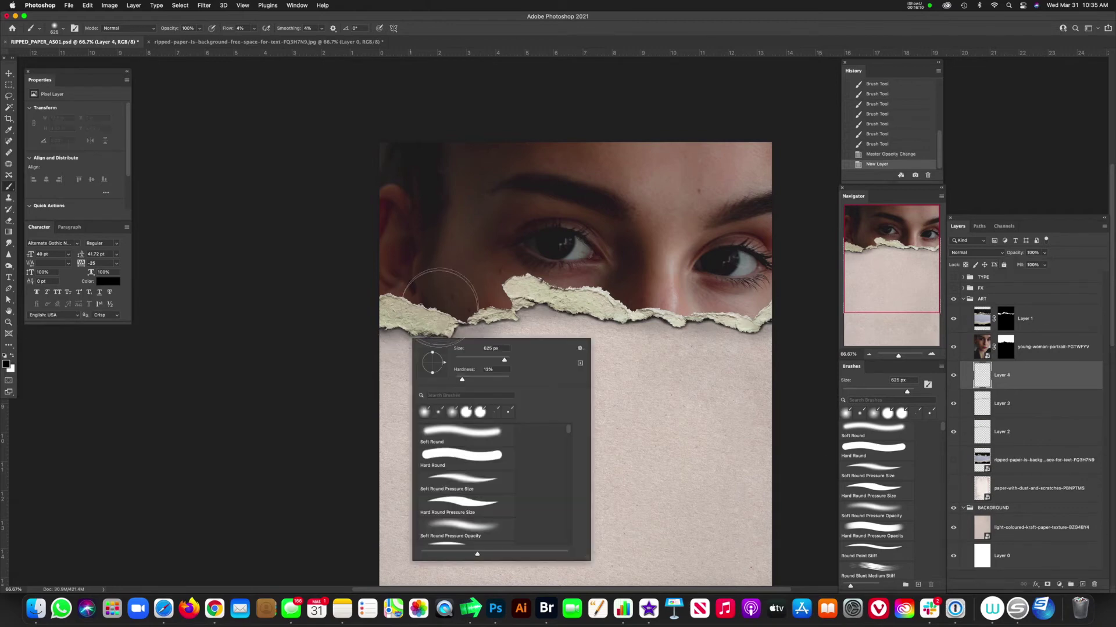
{"action": "left_click", "coordinate": [440, 312]}
{"action": "left_click_drag", "start_coordinate": [439, 337], "coordinate": [413, 337]}
{"action": "left_click_drag", "start_coordinate": [394, 332], "coordinate": [419, 337]}
{"action": "left_click_drag", "start_coordinate": [424, 338], "coordinate": [446, 338]}
{"action": "left_click_drag", "start_coordinate": [459, 329], "coordinate": [549, 314]}
{"action": "left_click", "coordinate": [646, 325]}
{"action": "left_click_drag", "start_coordinate": [677, 328], "coordinate": [723, 330]}
{"action": "left_click_drag", "start_coordinate": [605, 323], "coordinate": [561, 315]}
{"action": "left_click", "coordinate": [1045, 258]}
{"action": "left_click_drag", "start_coordinate": [1046, 264], "coordinate": [1035, 265]}
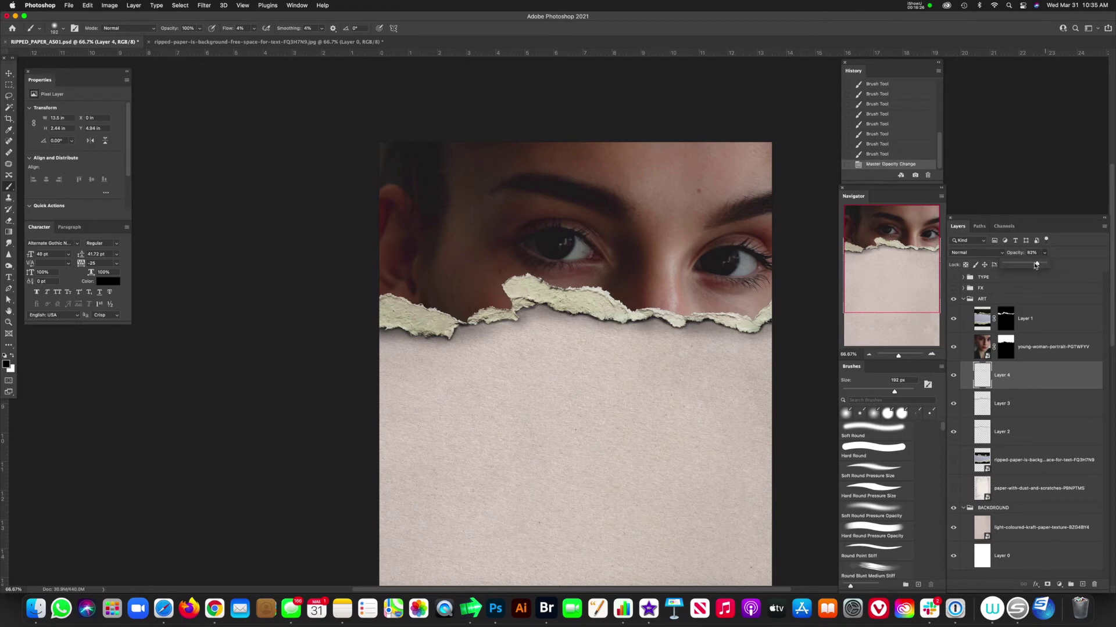
Group the three shadow layers and name the group "shadows".
{"action": "left_click", "coordinate": [1032, 430], "text": "shift"}
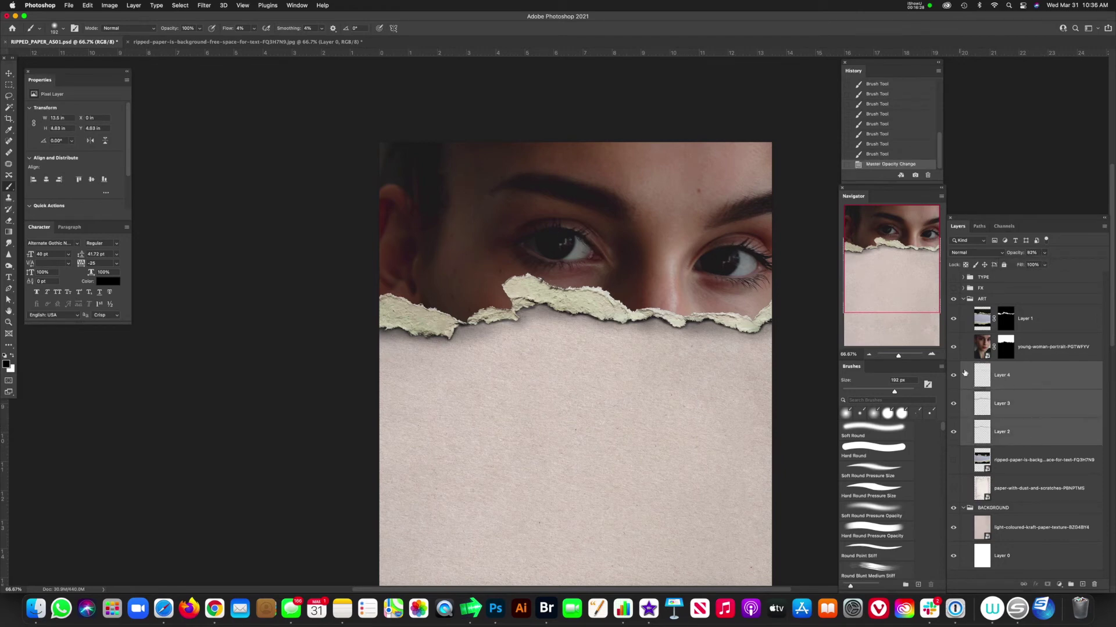
{"action": "left_click", "coordinate": [1040, 381]}
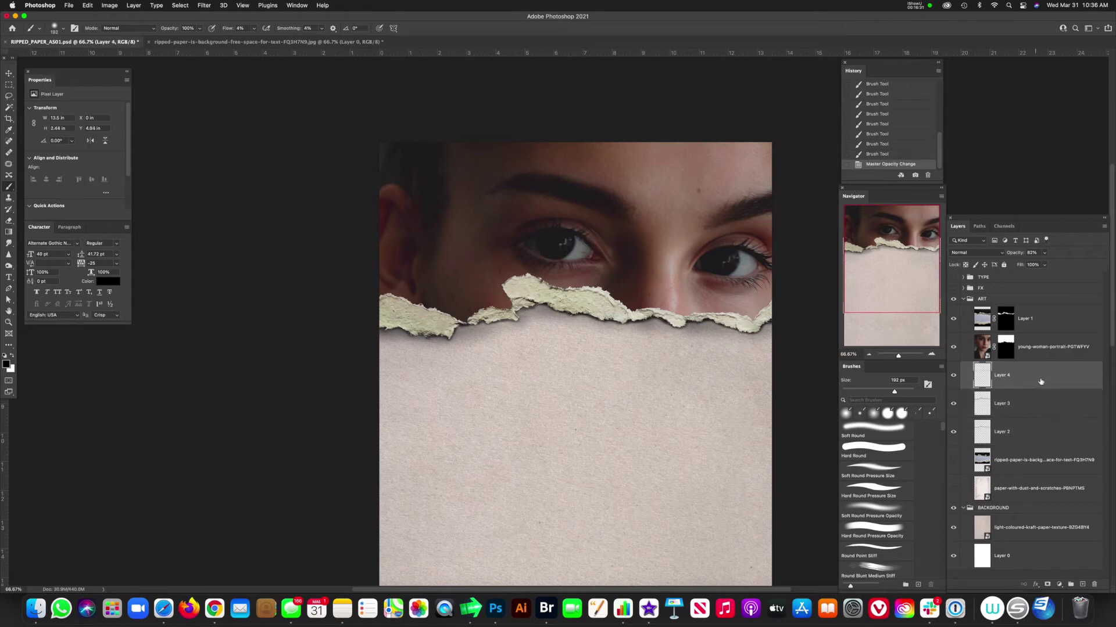
{"action": "left_click", "coordinate": [1044, 419], "text": "shift"}
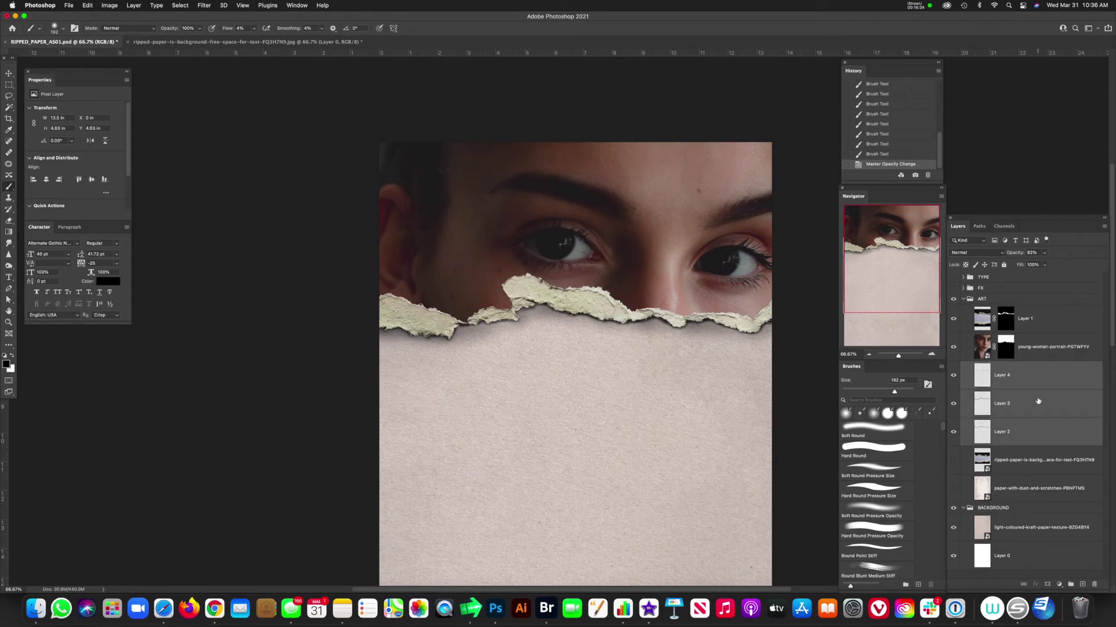
{"action": "key", "text": "super+g"}
{"action": "double_click", "coordinate": [997, 367]}
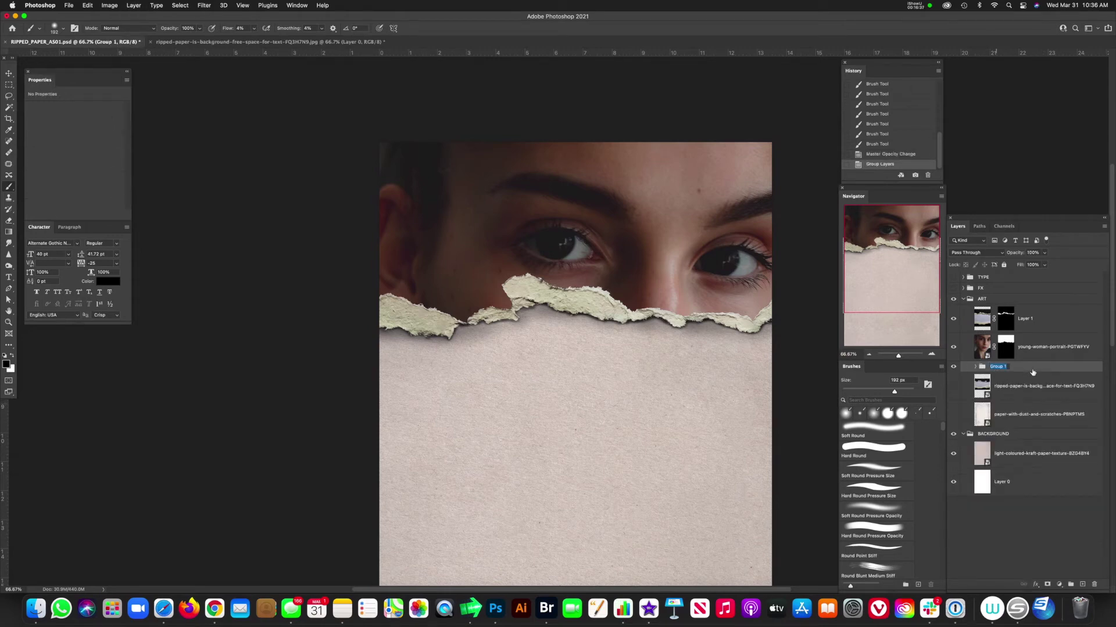
{"action": "type", "text": "shadows"}
{"action": "key", "text": "Return"}
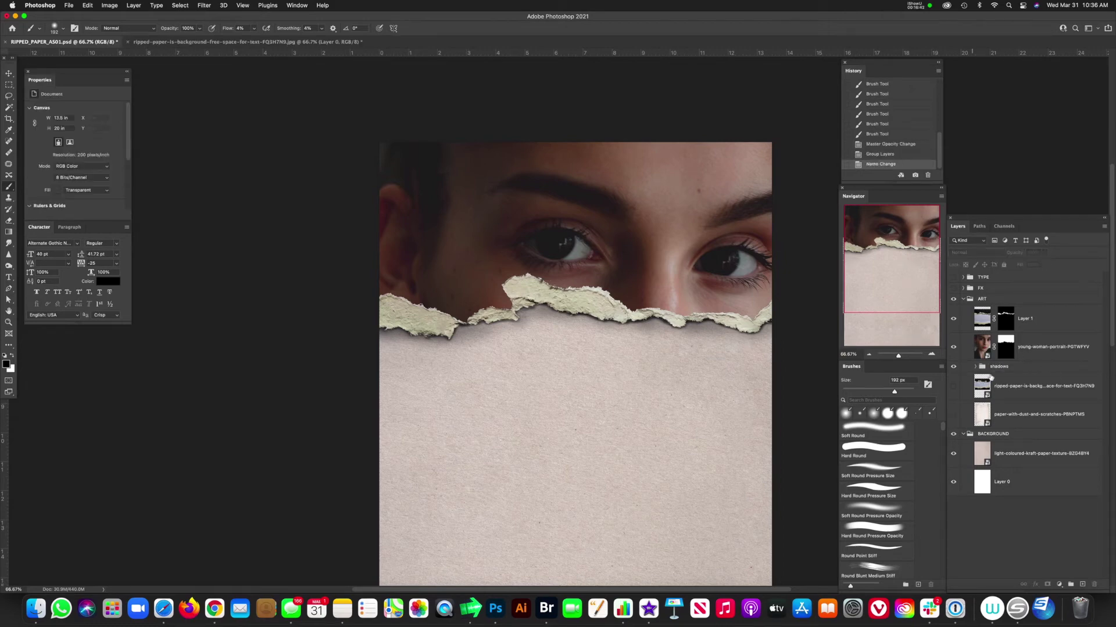
Show the FX group, add a Hue/Saturation adjustment layer at its top, and lower the overall saturation slightly.
{"action": "key", "text": "super+minus"}
{"action": "key", "text": "super+minus"}
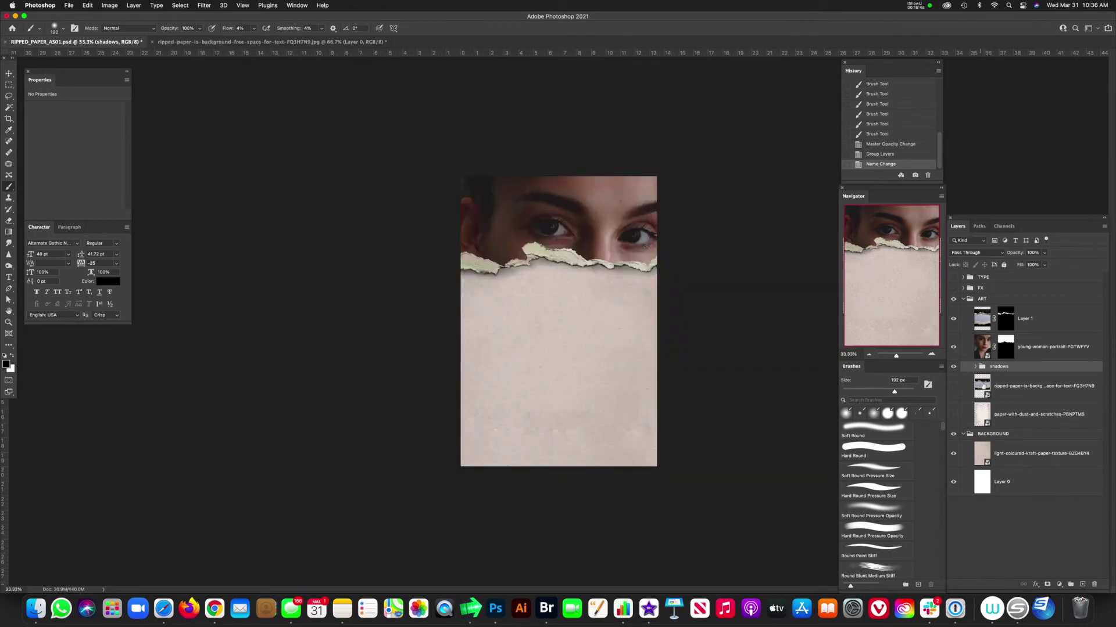
{"action": "left_click", "coordinate": [982, 356]}
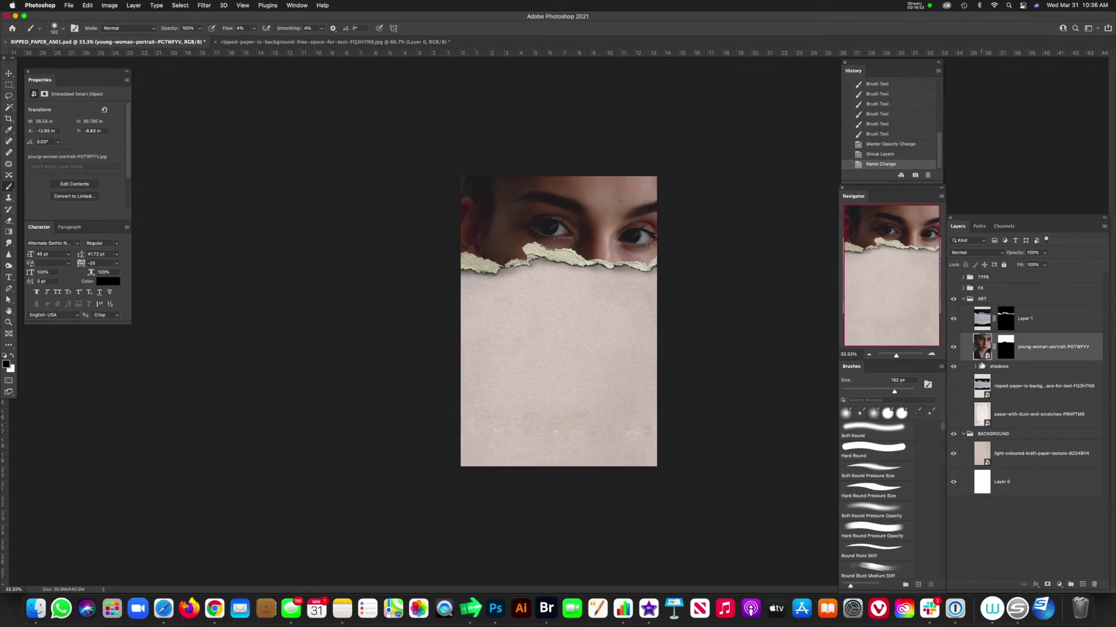
{"action": "left_click", "coordinate": [978, 312]}
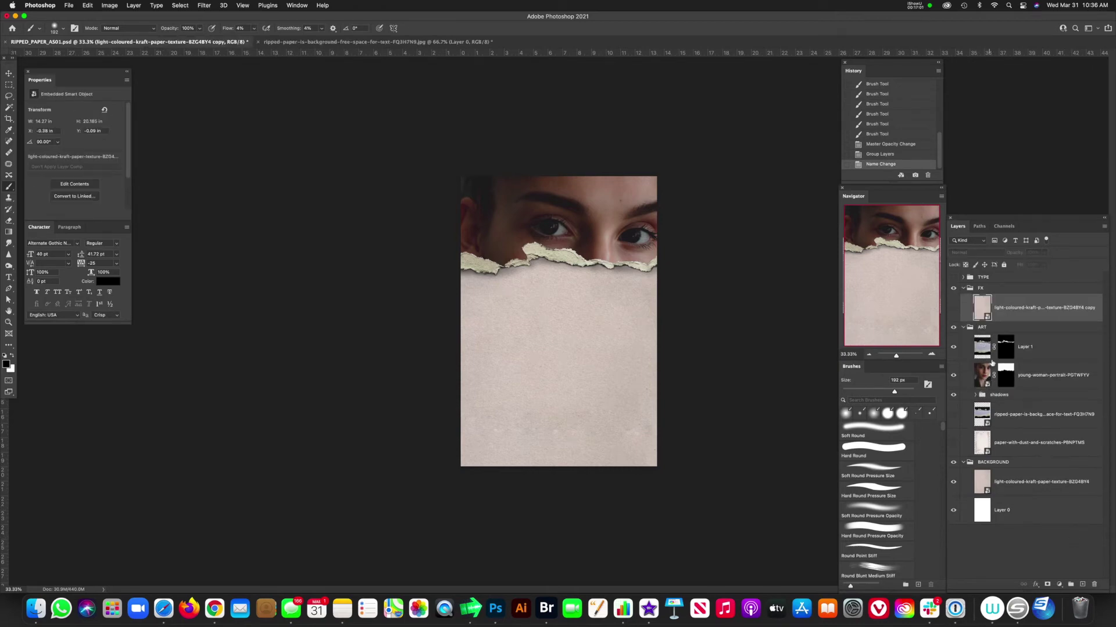
{"action": "left_click", "coordinate": [1059, 585]}
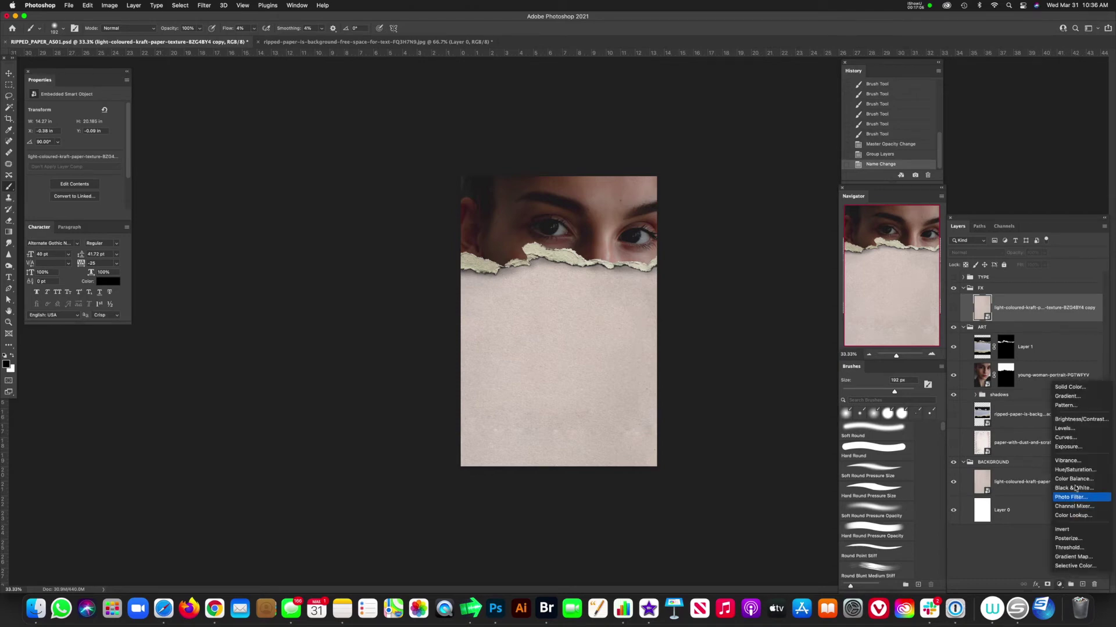
{"action": "left_click", "coordinate": [1074, 470]}
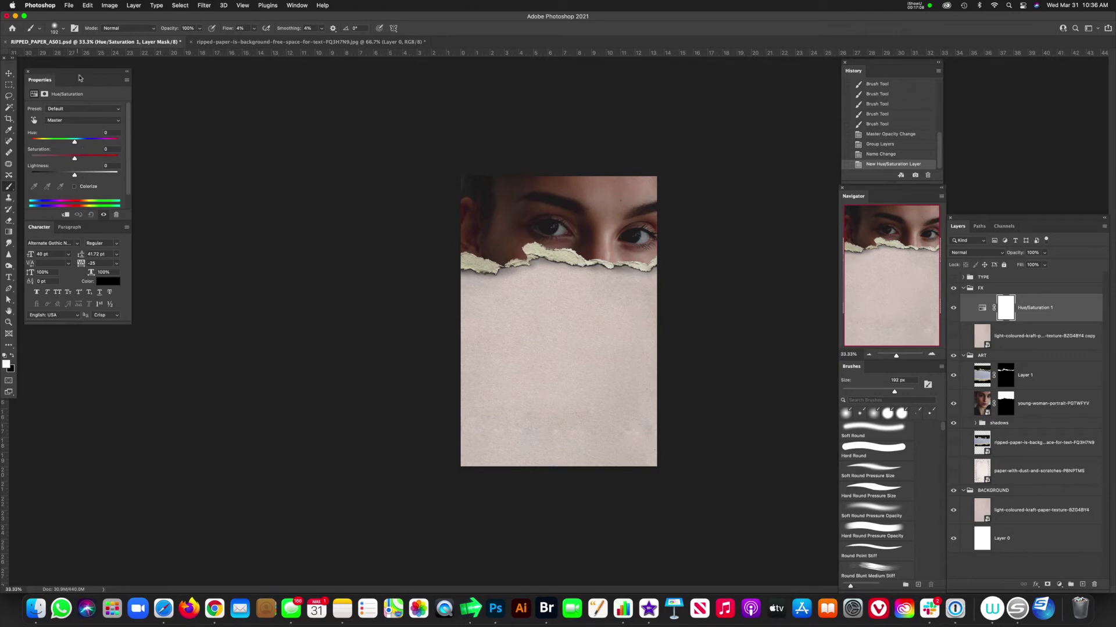
{"action": "left_click_drag", "start_coordinate": [82, 72], "coordinate": [315, 173]}
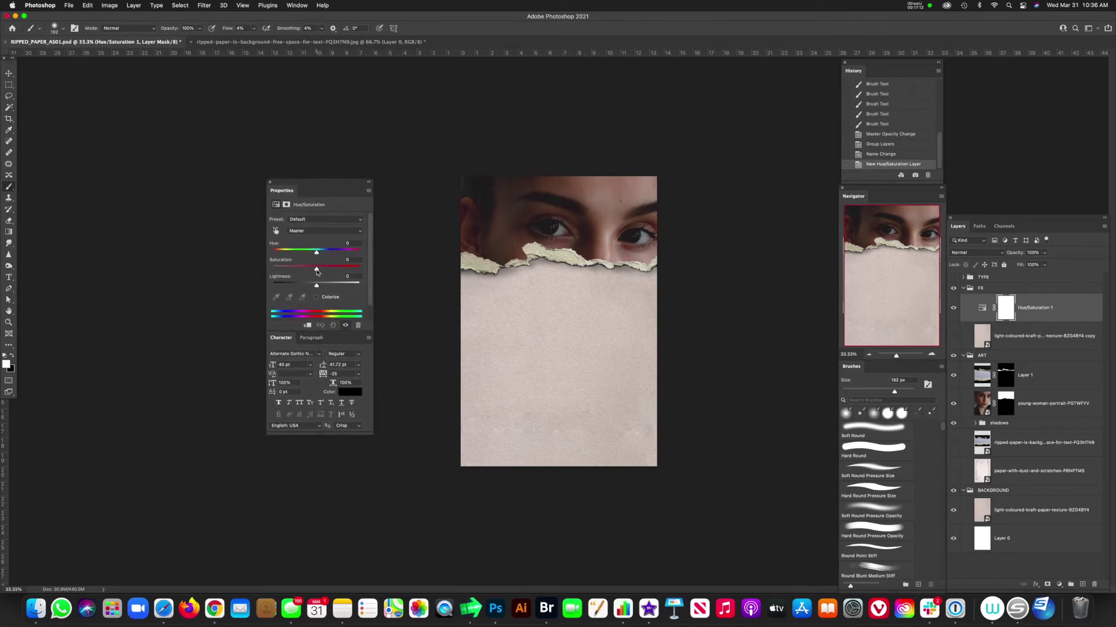
{"action": "left_click_drag", "start_coordinate": [313, 270], "coordinate": [305, 269]}
{"action": "left_click", "coordinate": [988, 375]}
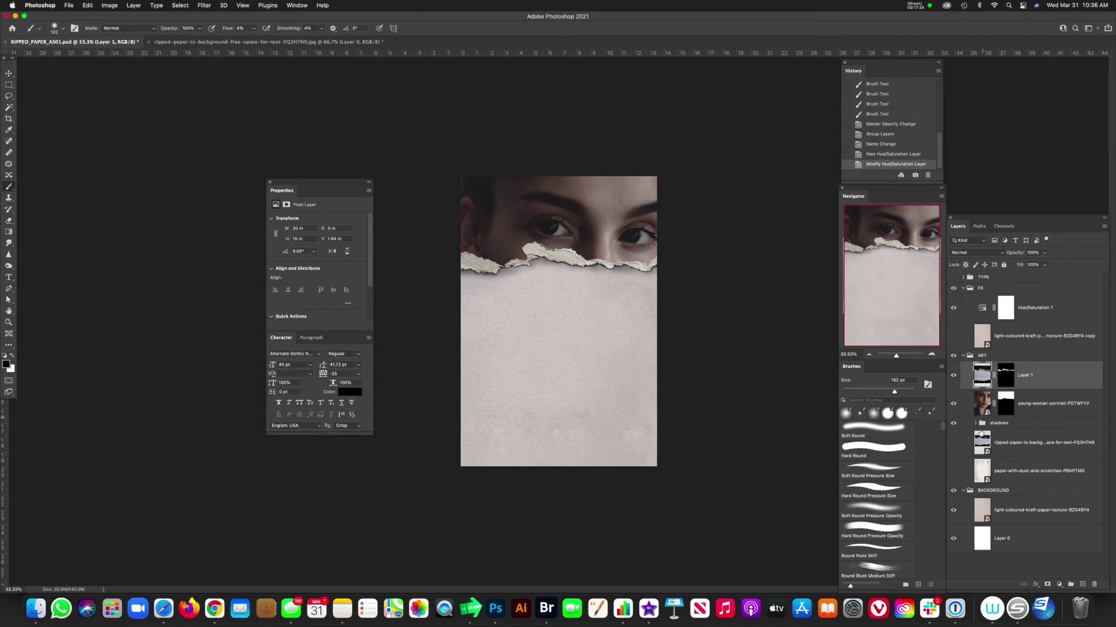
Slightly lower the opacity of the shadows group beneath the tear.
{"action": "left_click", "coordinate": [981, 425]}
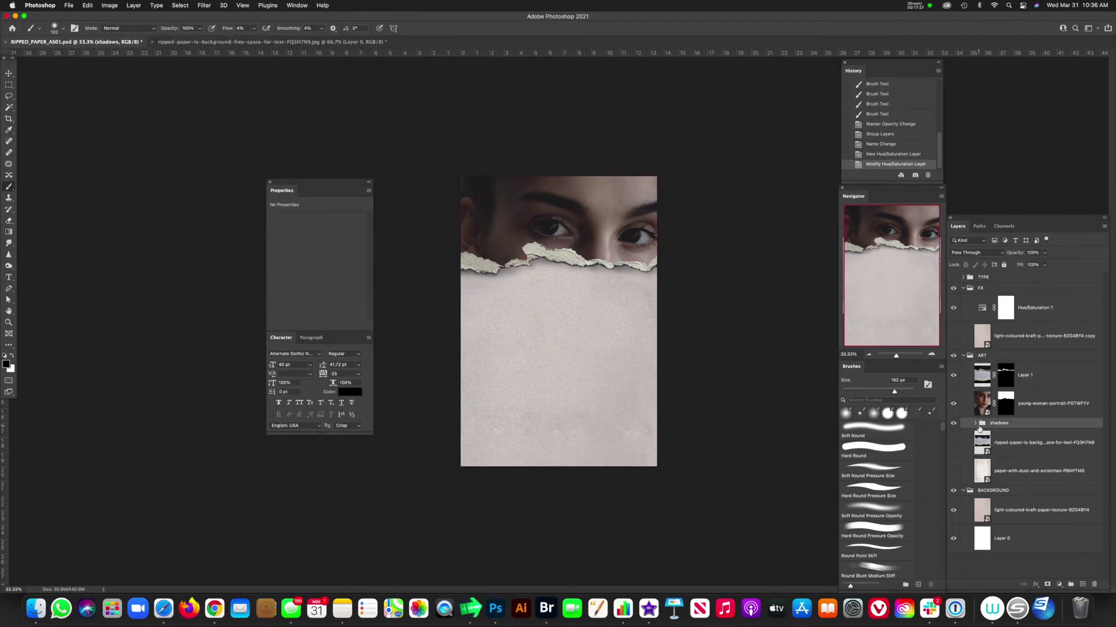
{"action": "left_click", "coordinate": [1044, 254]}
{"action": "left_click_drag", "start_coordinate": [1044, 265], "coordinate": [1033, 264]}
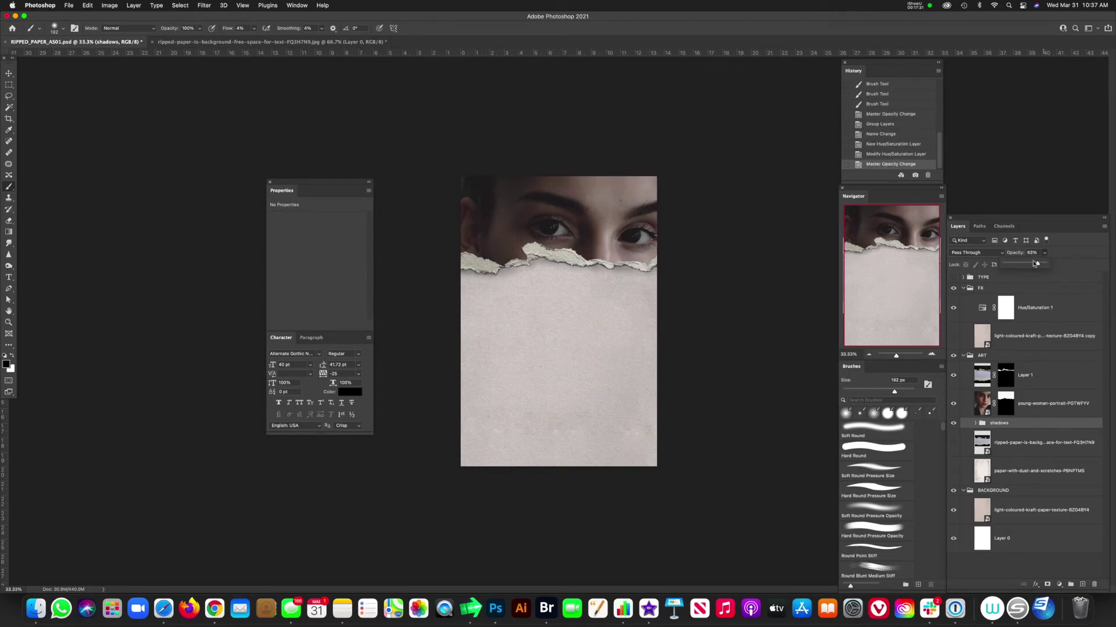
Show the light-coloured kraft paper texture copy in the FX group, blend it as Soft Light, and set its opacity to 85%.
{"action": "left_click", "coordinate": [978, 514]}
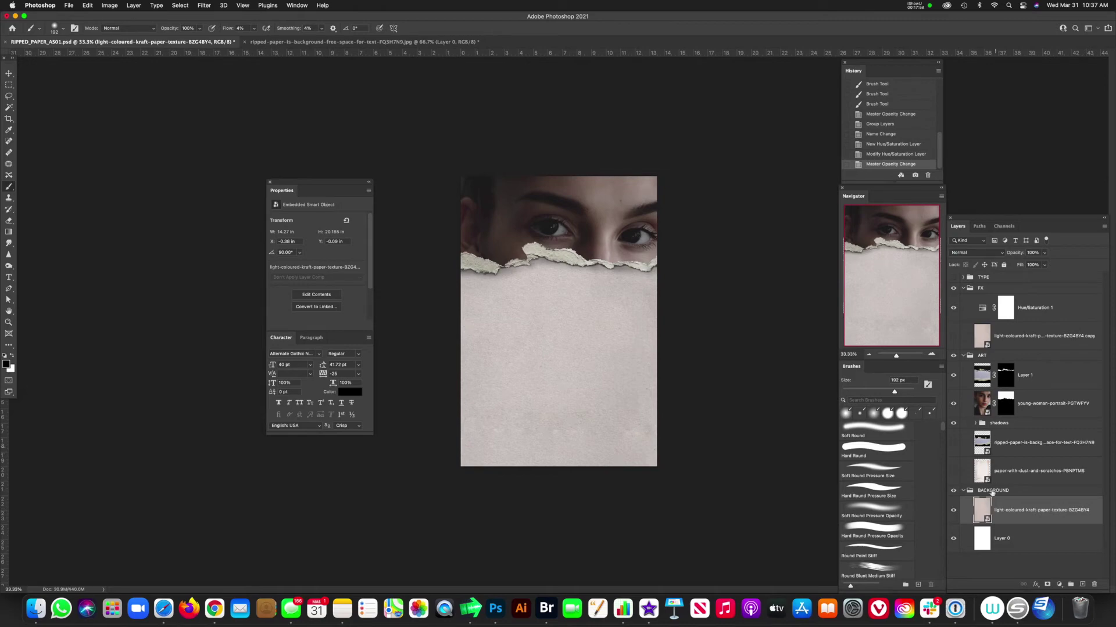
{"action": "left_click", "coordinate": [983, 339]}
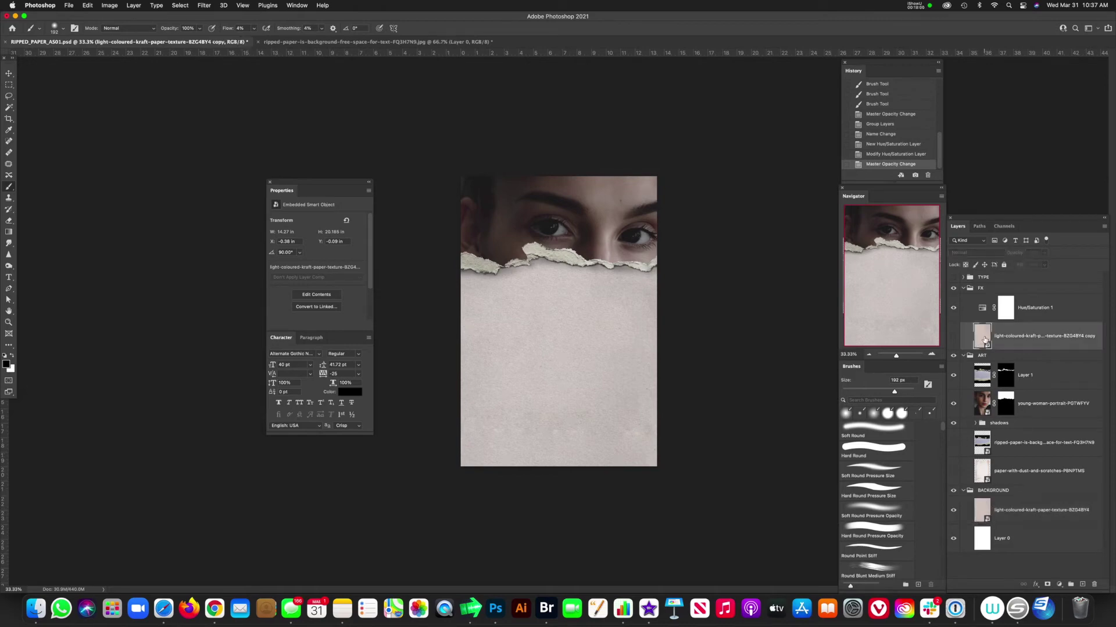
{"action": "left_click", "coordinate": [954, 338]}
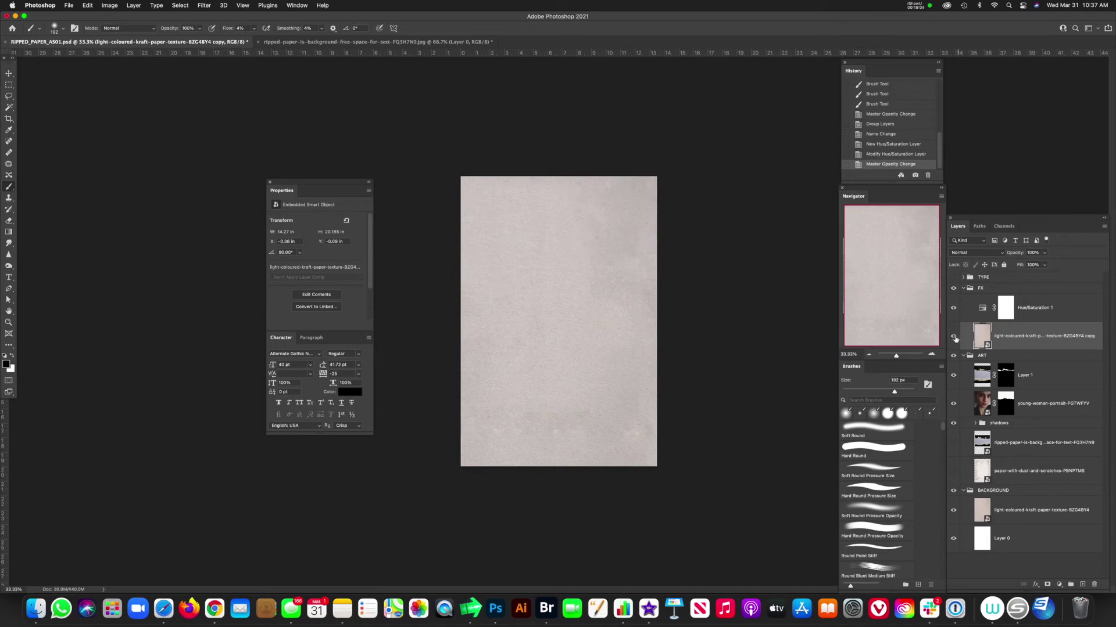
{"action": "left_click", "coordinate": [953, 338]}
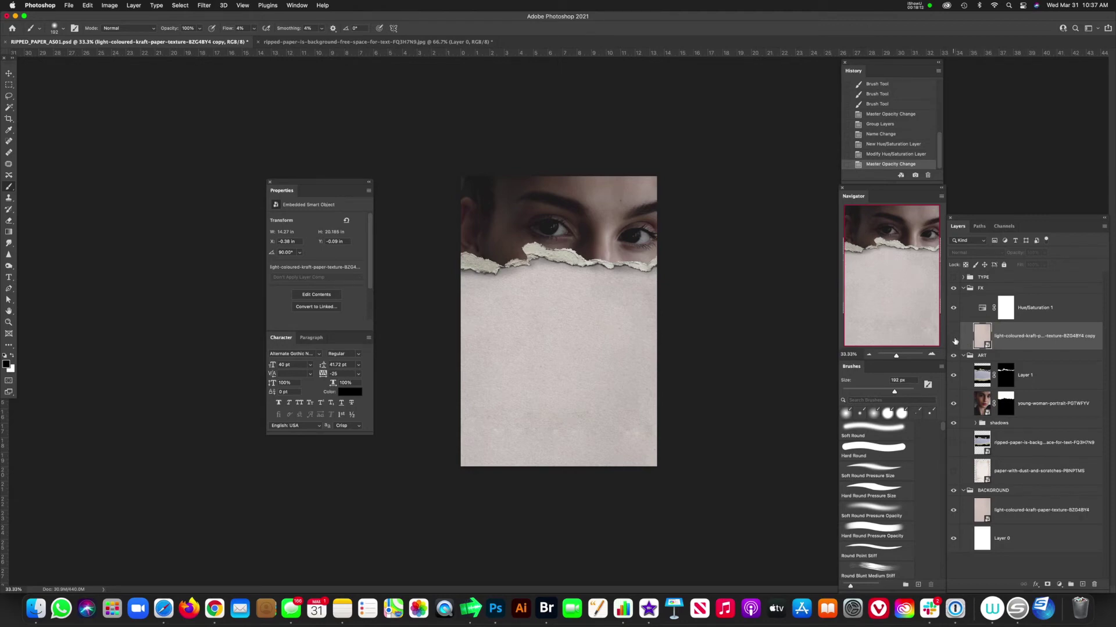
{"action": "left_click", "coordinate": [954, 341]}
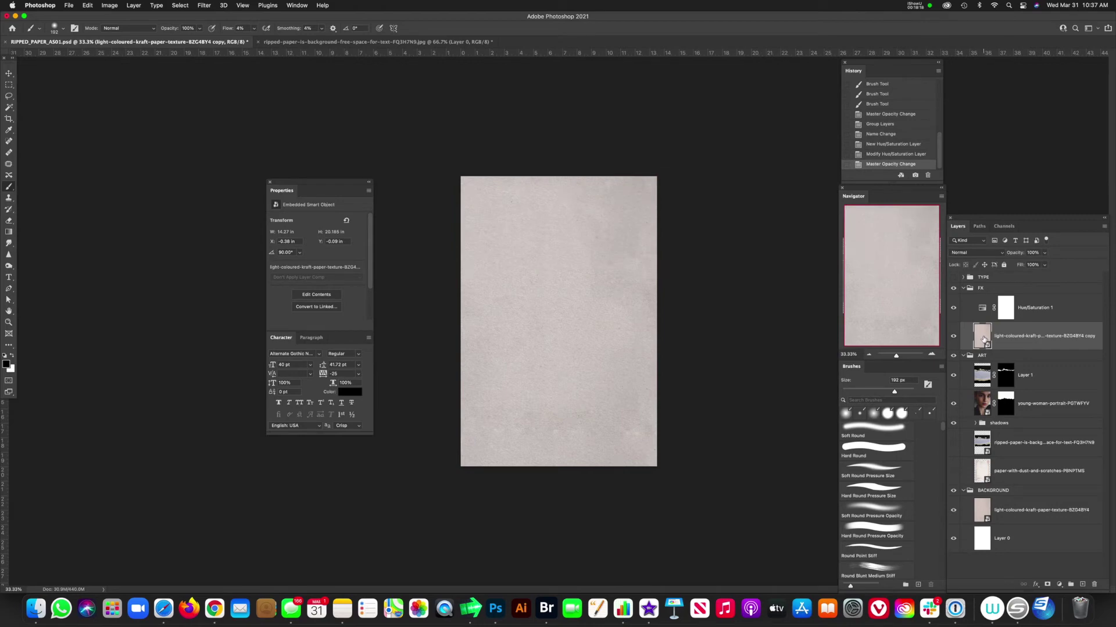
{"action": "left_click", "coordinate": [976, 254]}
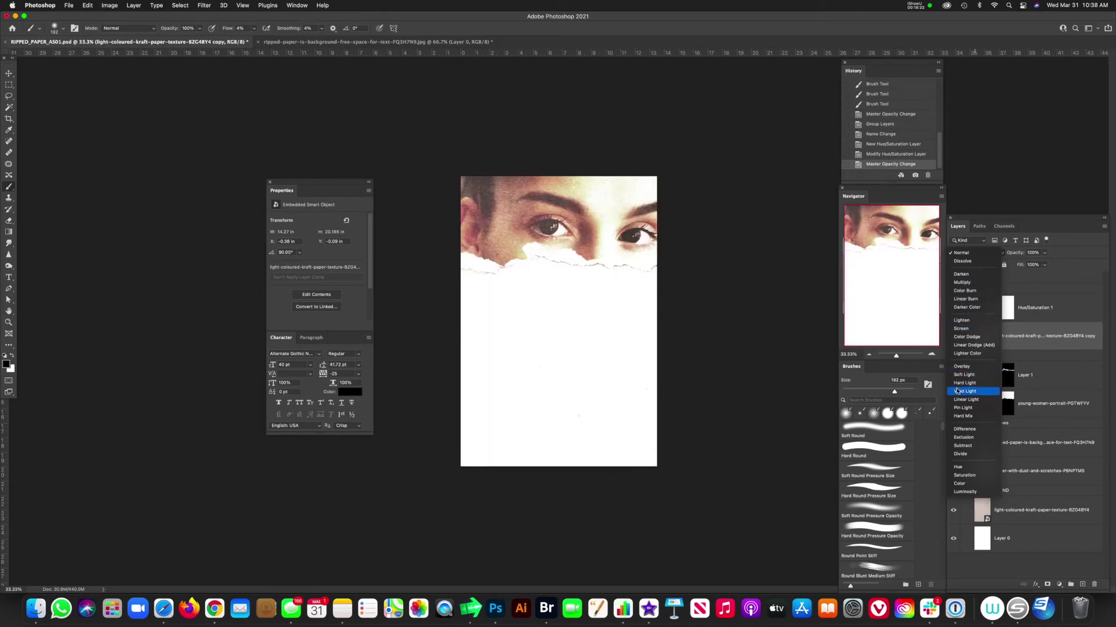
{"action": "left_click", "coordinate": [963, 375]}
{"action": "left_click", "coordinate": [1044, 253]}
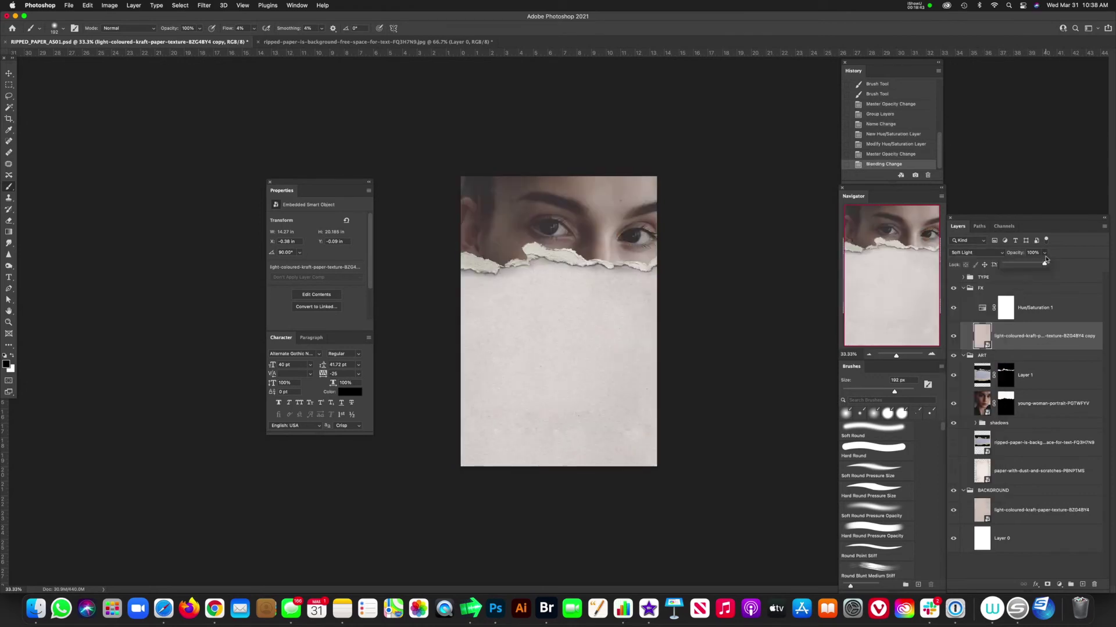
{"action": "mouse_move", "coordinate": [1046, 264]}
{"action": "left_mouse_down"}
{"action": "mouse_move", "coordinate": [1026, 267]}
{"action": "mouse_move", "coordinate": [1040, 267]}
{"action": "left_mouse_up"}
{"action": "key", "text": "super+1"}
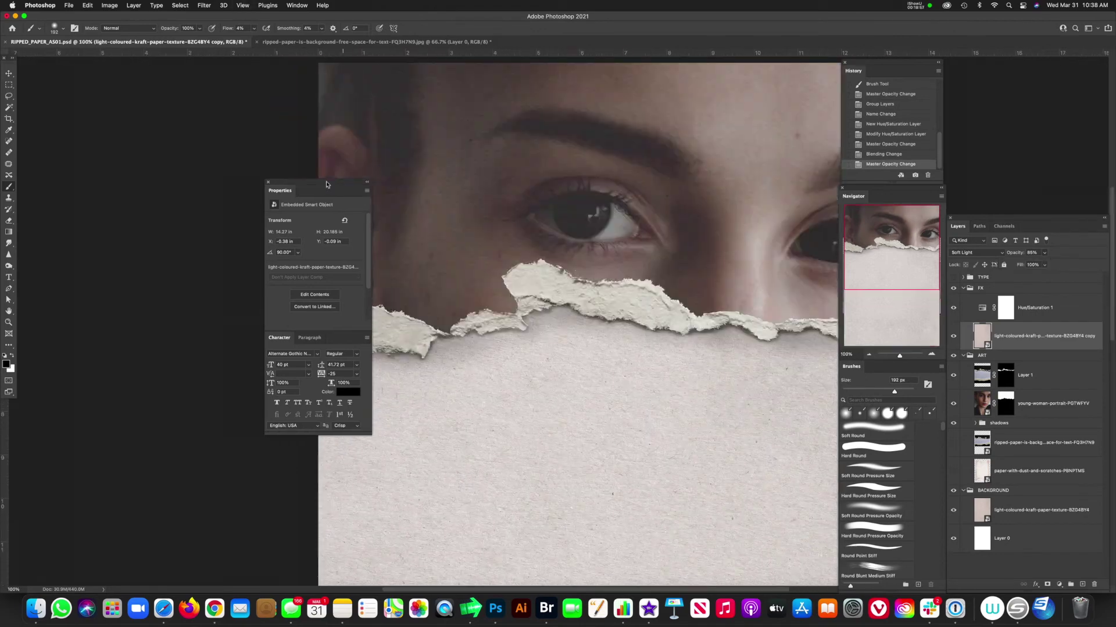
Show the paper-with-dust-and-scratches layer, move it into the FX group above the kraft texture copy, and scale it to cover the canvas.
{"action": "left_click_drag", "start_coordinate": [343, 187], "coordinate": [183, 133]}
{"action": "key", "text": "super+minus"}
{"action": "key", "text": "super+minus"}
{"action": "left_click", "coordinate": [982, 471]}
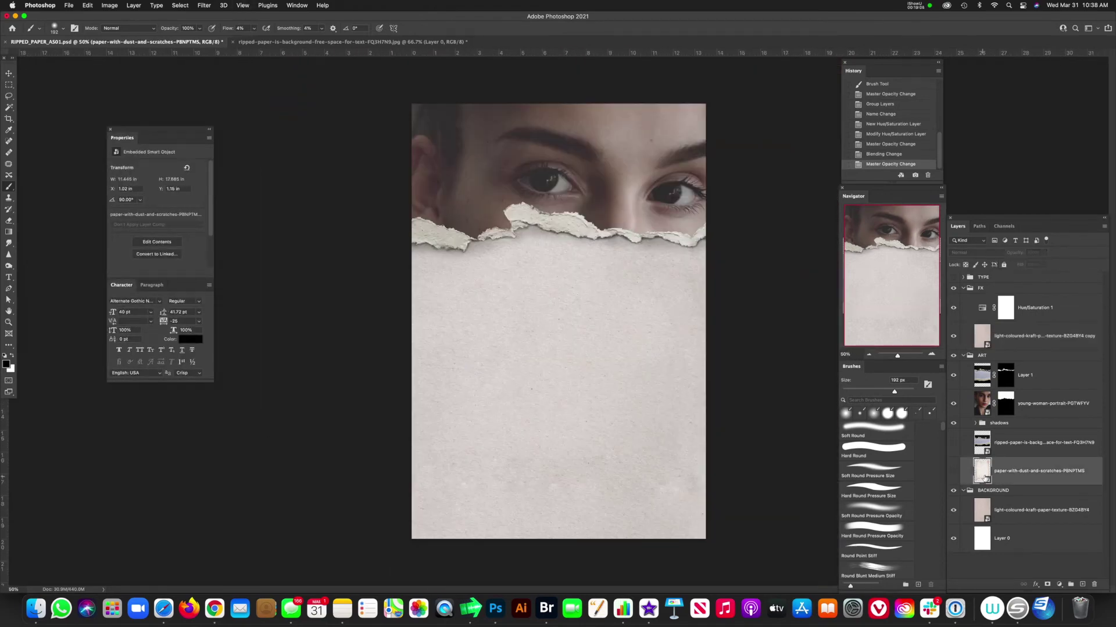
{"action": "left_click", "coordinate": [953, 472]}
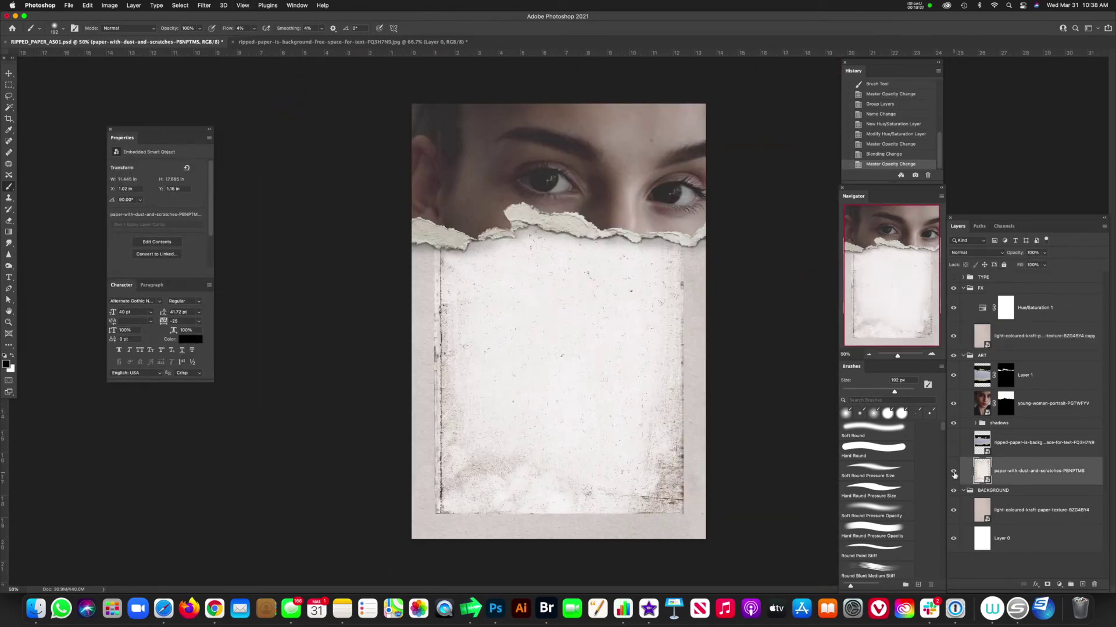
{"action": "left_click_drag", "start_coordinate": [981, 477], "coordinate": [975, 331]}
{"action": "key", "text": "super+t"}
{"action": "left_click_drag", "start_coordinate": [690, 130], "coordinate": [725, 110]}
{"action": "key", "text": "Return"}
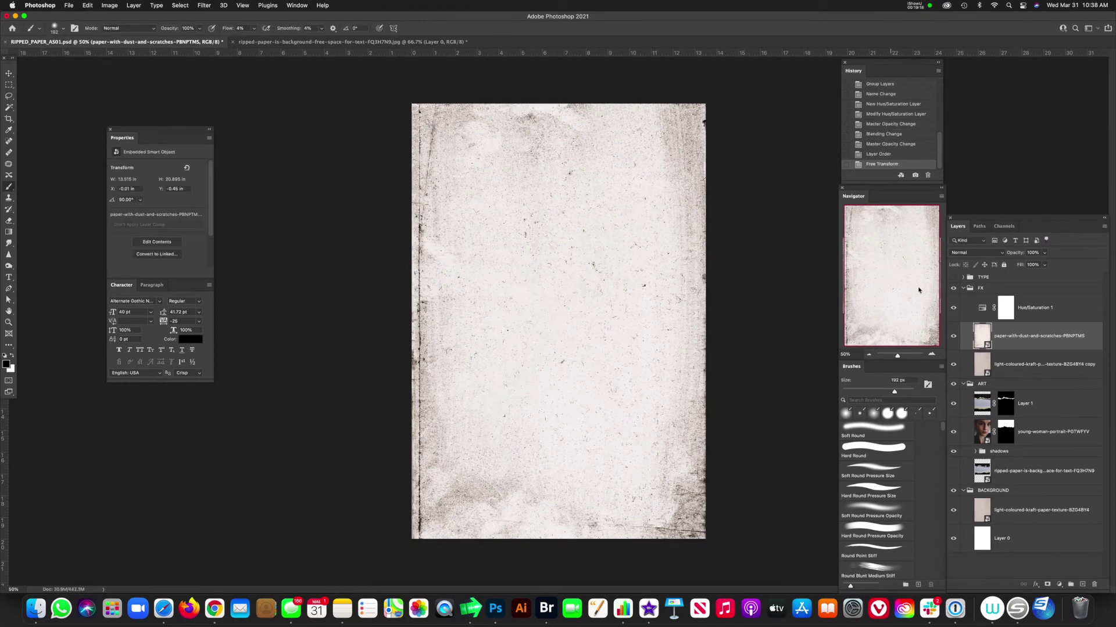
Set the dust-and-scratches layer's blend mode to Darken and hide the layer with an inverted, black layer mask.
{"action": "left_click", "coordinate": [981, 254]}
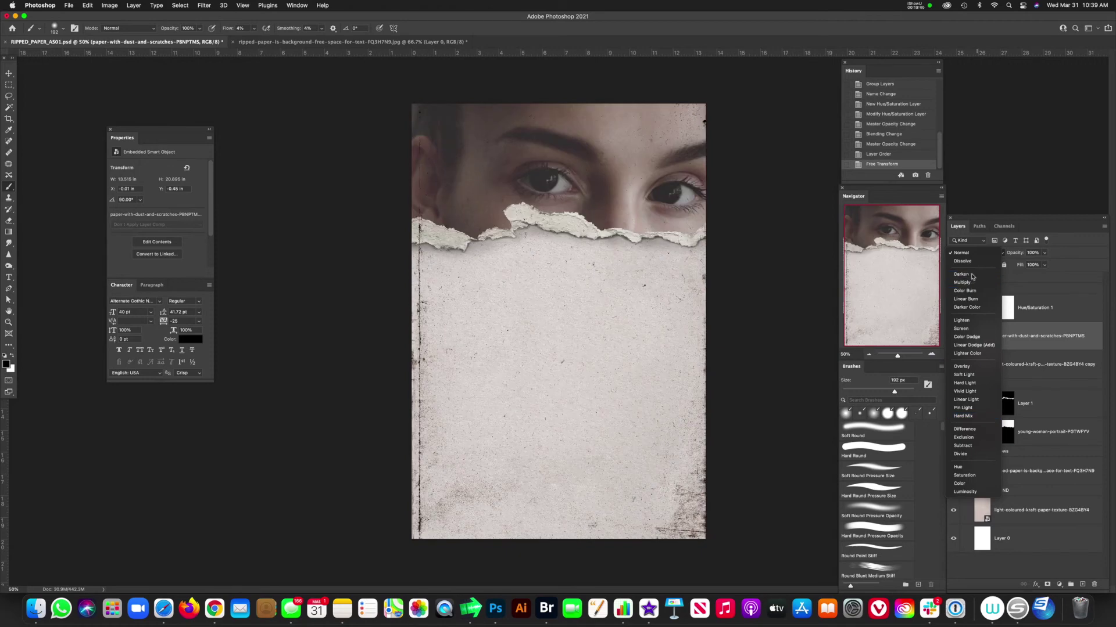
{"action": "left_click", "coordinate": [972, 276]}
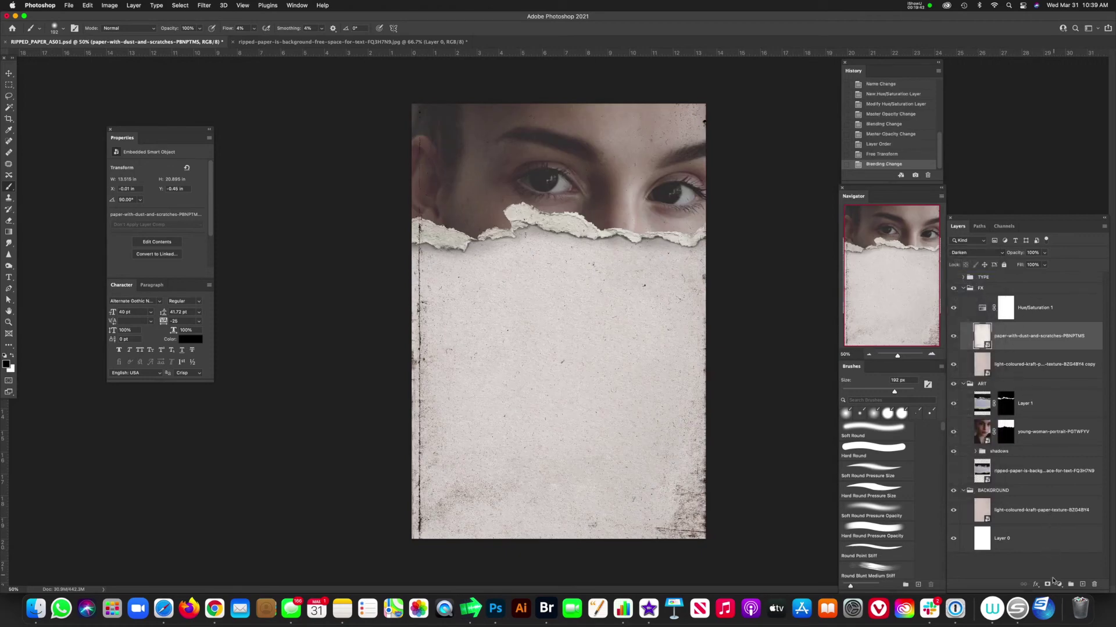
{"action": "left_click", "coordinate": [1047, 585]}
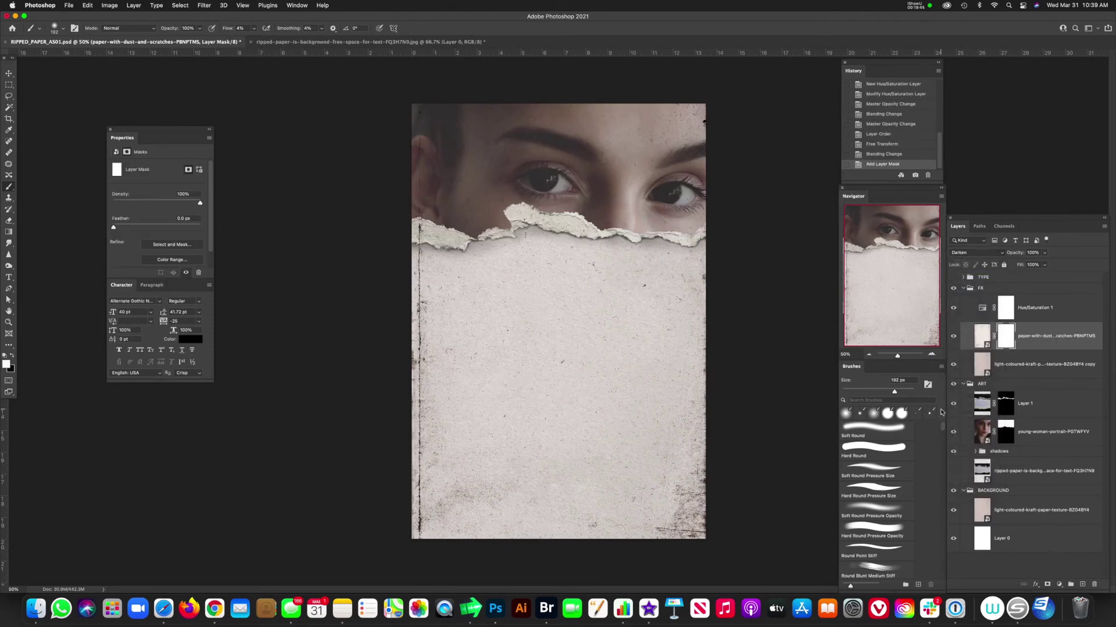
{"action": "key", "text": "super+i"}
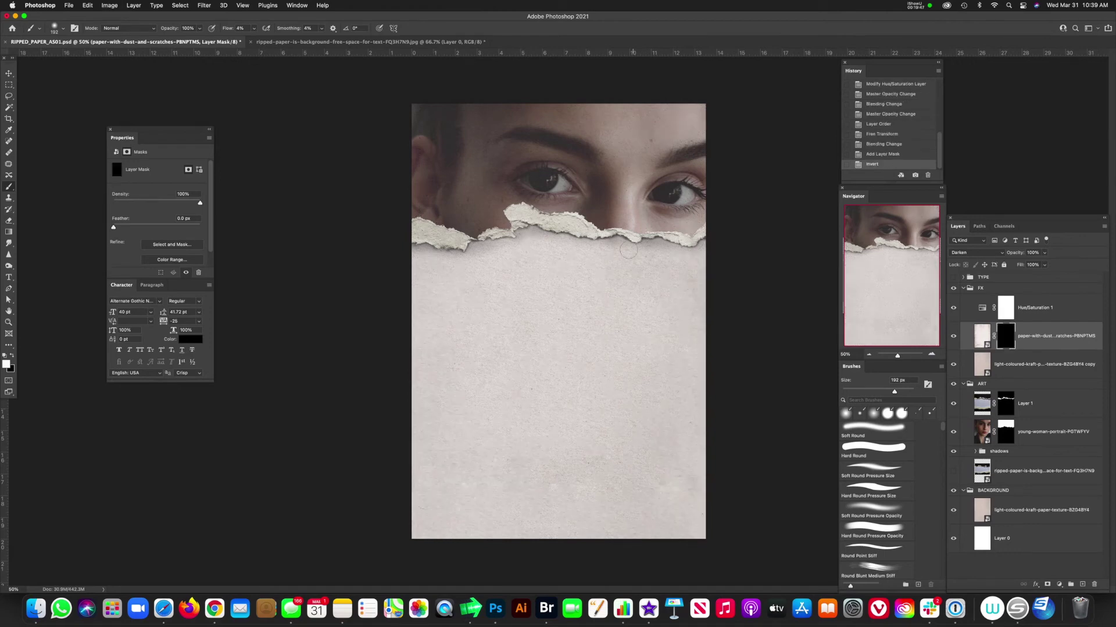
Paint softly in white with an enlarged brush on the mask to reveal dust and scratches around the poster's edges.
{"action": "left_click_drag", "start_coordinate": [503, 183], "coordinate": [529, 182]}
{"action": "mouse_move", "coordinate": [460, 247]}
{"action": "left_mouse_down"}
{"action": "mouse_move", "coordinate": [433, 250]}
{"action": "mouse_move", "coordinate": [414, 222]}
{"action": "left_mouse_up"}
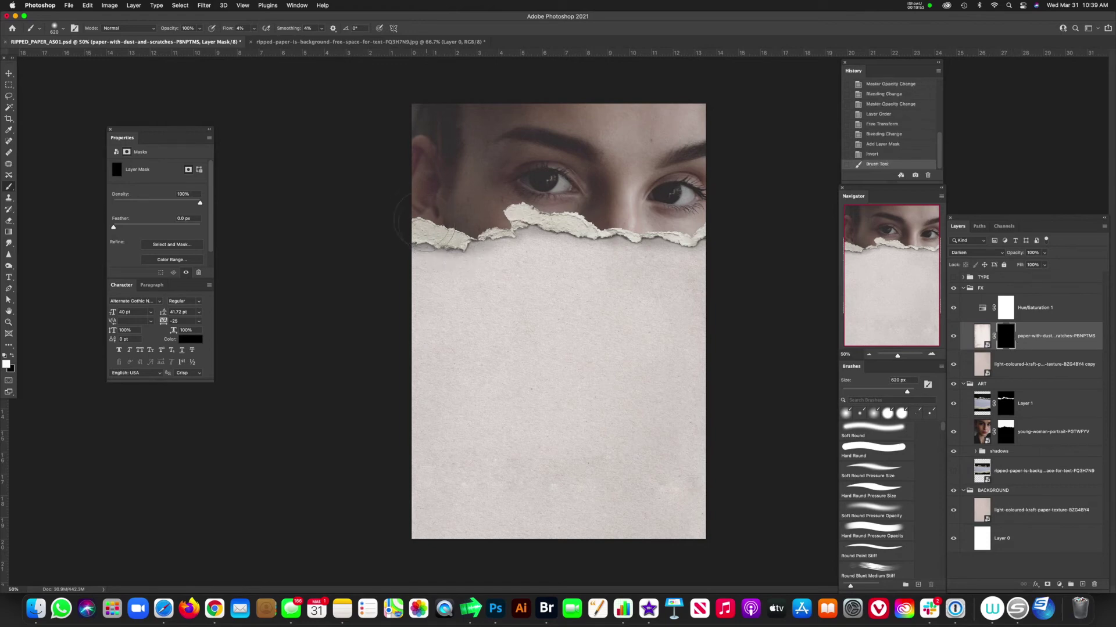
{"action": "mouse_move", "coordinate": [429, 140]}
{"action": "left_mouse_down"}
{"action": "mouse_move", "coordinate": [438, 313]}
{"action": "mouse_move", "coordinate": [416, 511]}
{"action": "left_mouse_up"}
{"action": "mouse_move", "coordinate": [686, 511]}
{"action": "left_mouse_down"}
{"action": "mouse_move", "coordinate": [723, 186]}
{"action": "mouse_move", "coordinate": [683, 368]}
{"action": "left_mouse_up"}
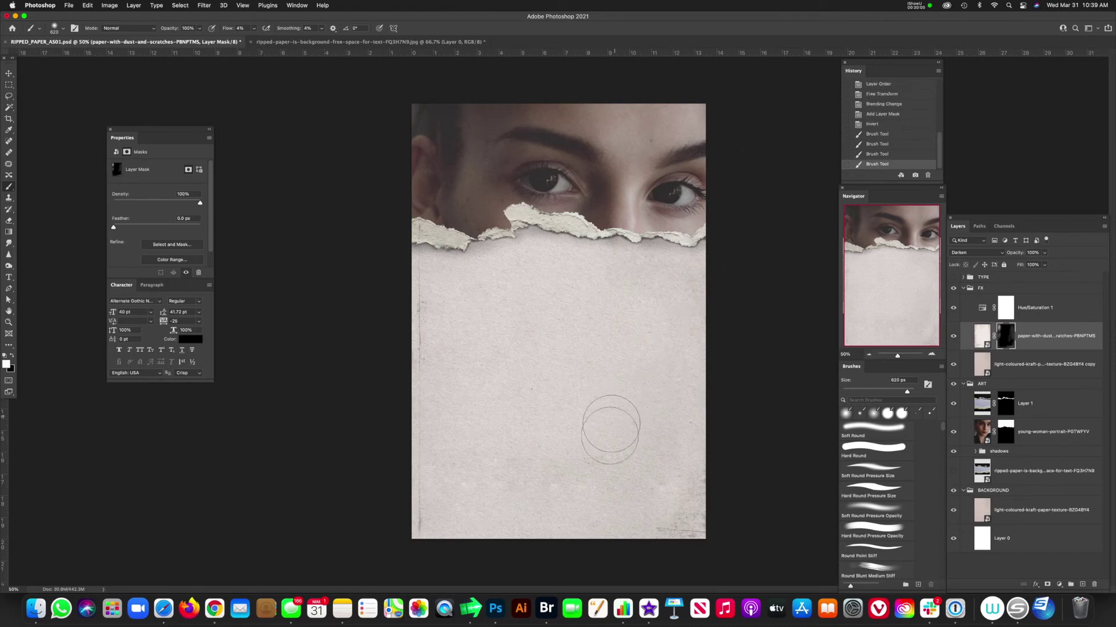
{"action": "mouse_move", "coordinate": [514, 108]}
{"action": "left_mouse_down"}
{"action": "mouse_move", "coordinate": [627, 438]}
{"action": "mouse_move", "coordinate": [409, 259]}
{"action": "left_mouse_up"}
Paint black on the mask with a smaller brush to tone down the scratches along the poster's left edge.
{"action": "key", "text": "x"}
{"action": "key", "text": "bracketleft"}
{"action": "key", "text": "bracketleft"}
{"action": "key", "text": "bracketleft"}
{"action": "mouse_move", "coordinate": [411, 380]}
{"action": "left_mouse_down"}
{"action": "mouse_move", "coordinate": [419, 319]}
{"action": "mouse_move", "coordinate": [402, 349]}
{"action": "mouse_move", "coordinate": [424, 290]}
{"action": "left_mouse_up"}
{"action": "left_click_drag", "start_coordinate": [405, 375], "coordinate": [413, 379]}
{"action": "left_click_drag", "start_coordinate": [420, 477], "coordinate": [416, 530]}
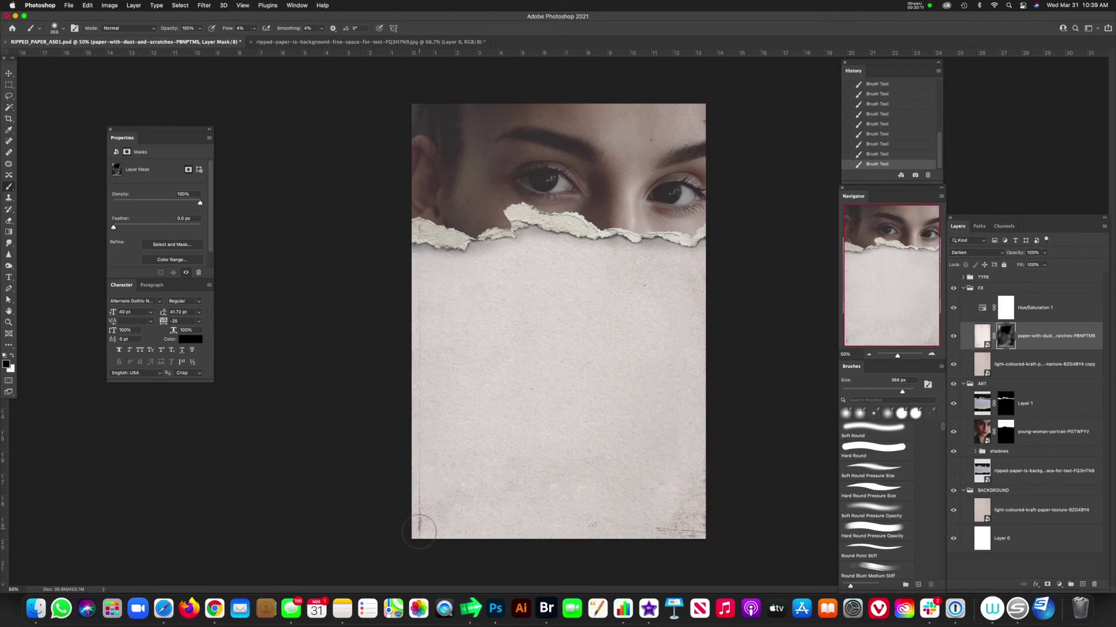
Add a Color Lookup adjustment layer above Hue/Saturation in the FX group.
{"action": "left_click_drag", "start_coordinate": [986, 307], "coordinate": [988, 312]}
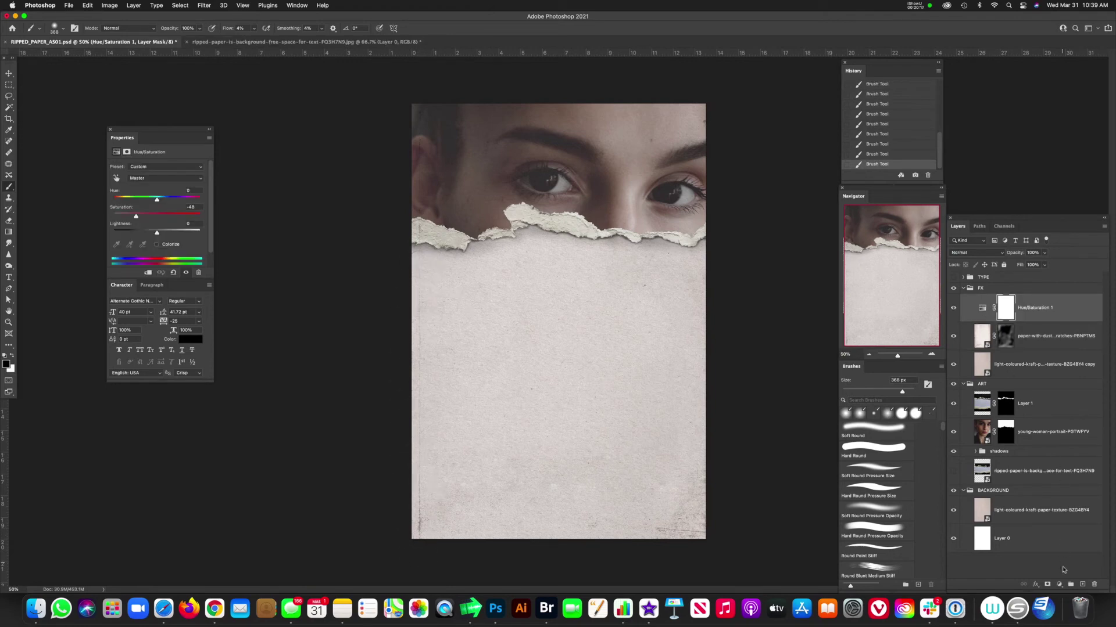
{"action": "left_click", "coordinate": [1059, 585]}
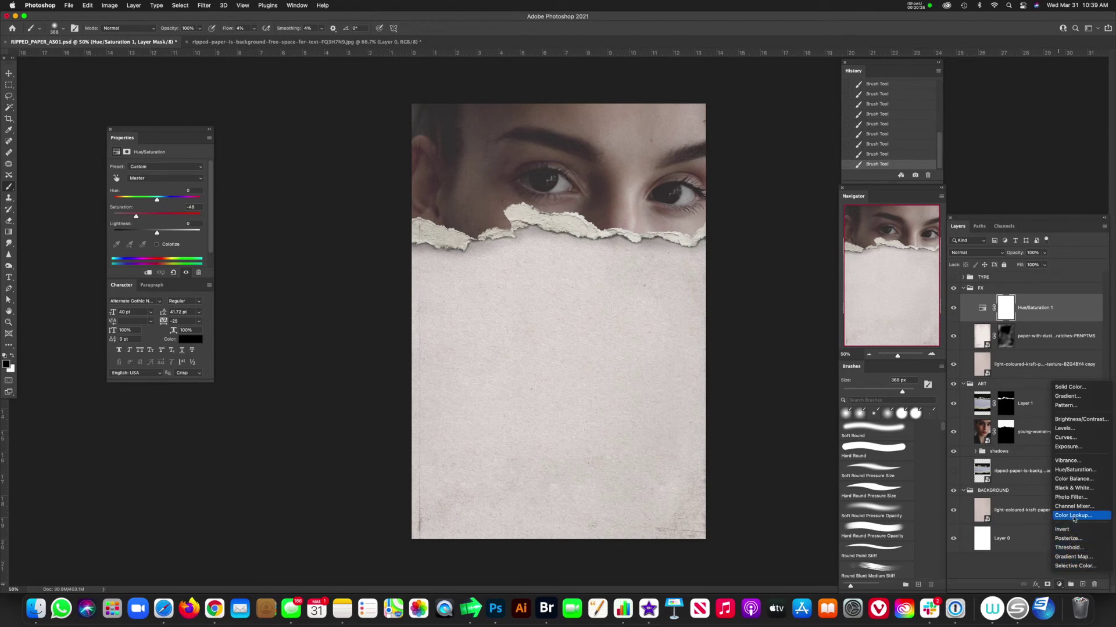
{"action": "left_click", "coordinate": [1072, 517]}
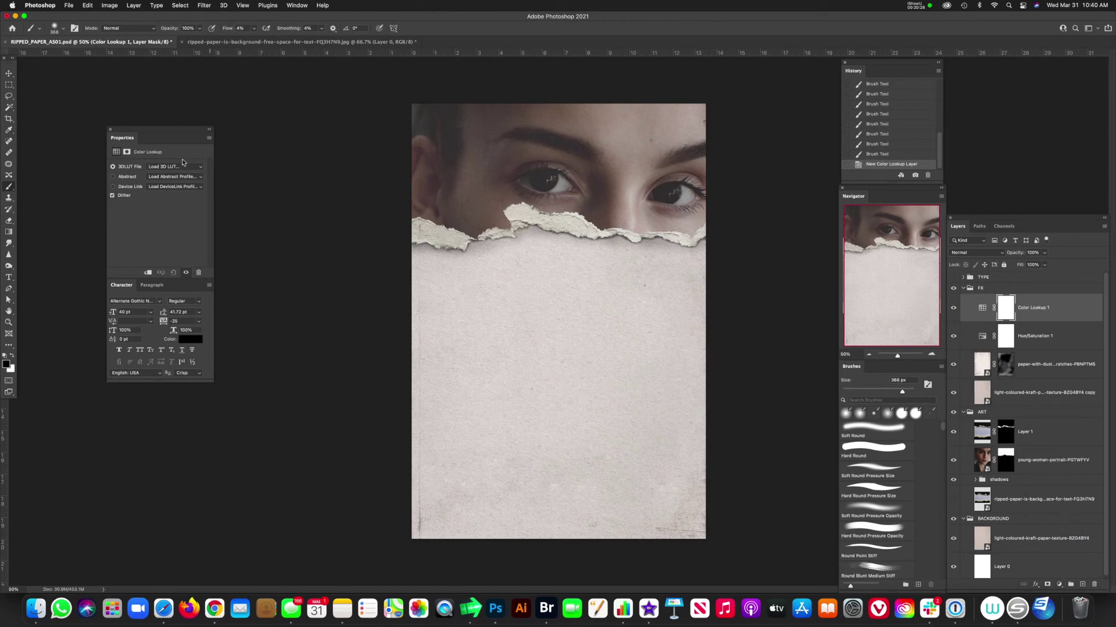
Try several Fuji and Kodak 3D LUTs on the Color Lookup layer and apply Kodak 5218 Kodak 2395.
{"action": "left_click", "coordinate": [163, 167]}
{"action": "key", "text": "Down"}
{"action": "key", "text": "Down"}
{"action": "key", "text": "Down"}
{"action": "key", "text": "Down"}
{"action": "key", "text": "Down"}
{"action": "key", "text": "Down"}
{"action": "key", "text": "Down"}
{"action": "key", "text": "Down"}
{"action": "key", "text": "Down"}
{"action": "key", "text": "Down"}
{"action": "key", "text": "Down"}
{"action": "key", "text": "Down"}
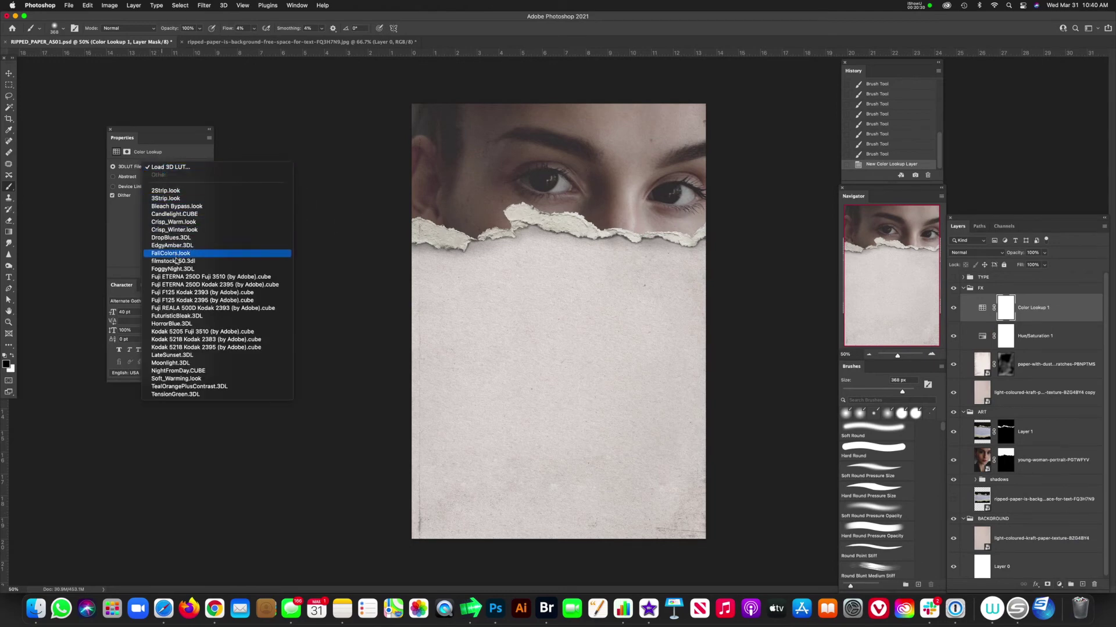
{"action": "key", "text": "Return"}
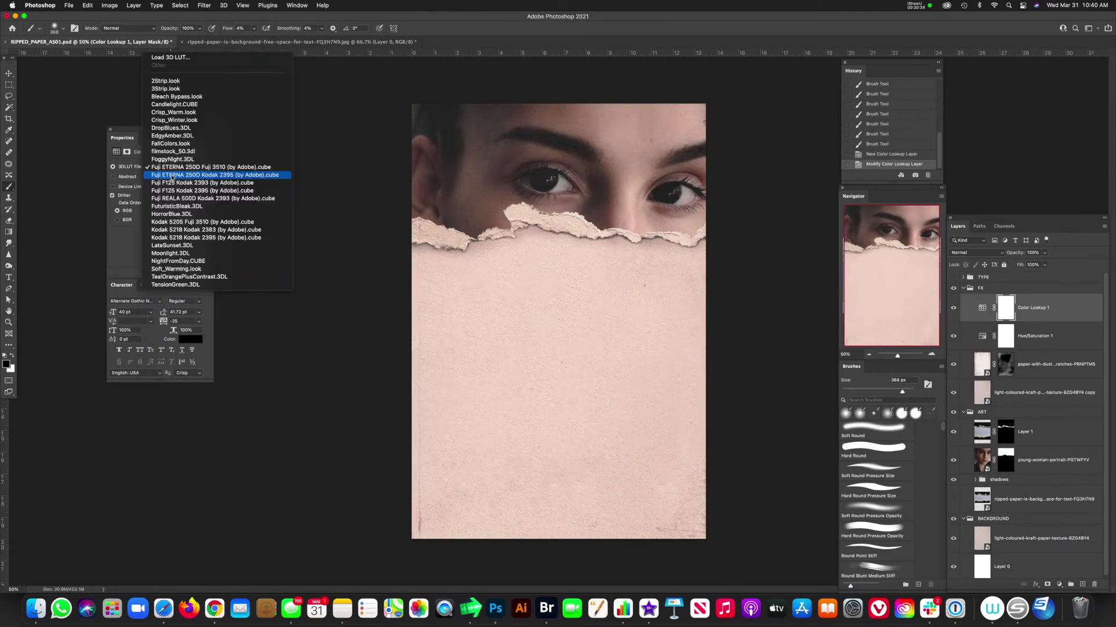
{"action": "left_click", "coordinate": [172, 176]}
{"action": "left_click", "coordinate": [174, 168]}
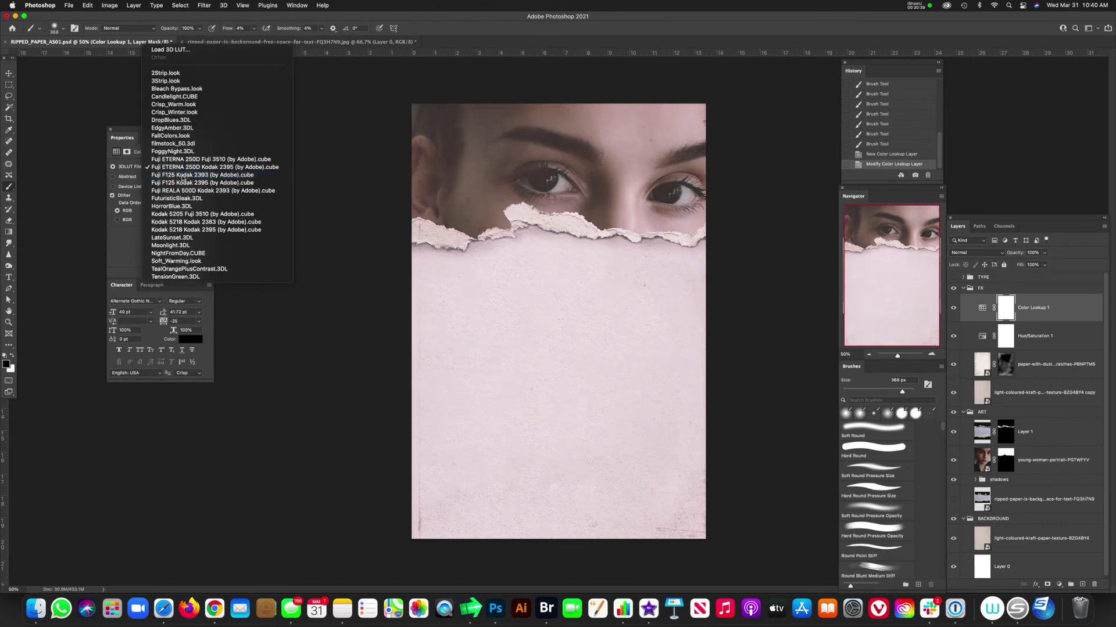
{"action": "left_click", "coordinate": [177, 181]}
{"action": "left_click", "coordinate": [176, 167]}
{"action": "left_click", "coordinate": [177, 176]}
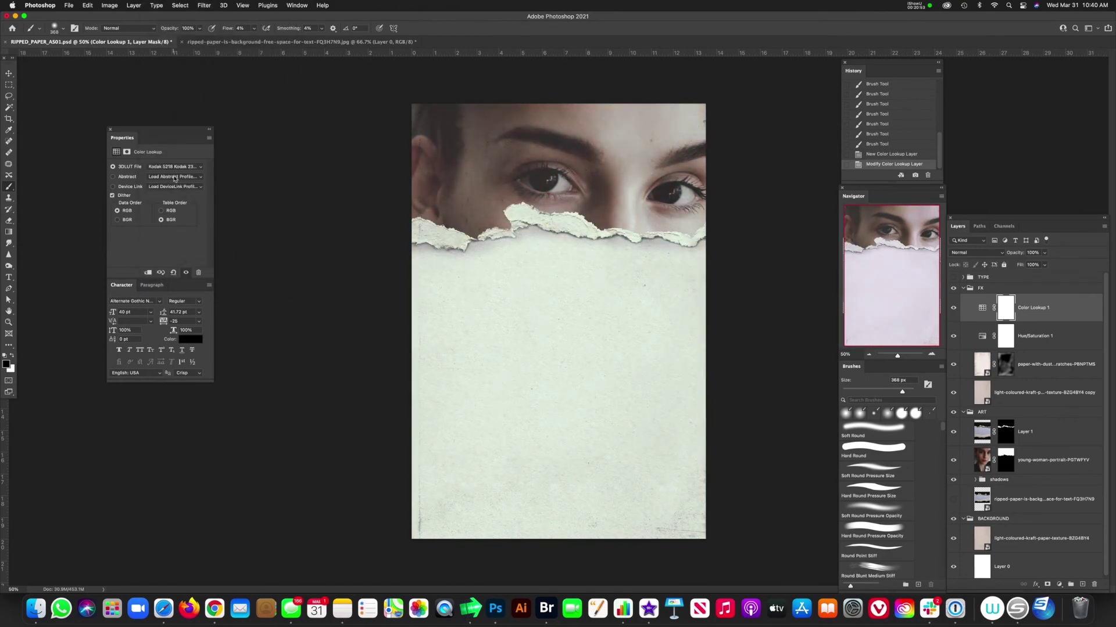
{"action": "left_click", "coordinate": [176, 168]}
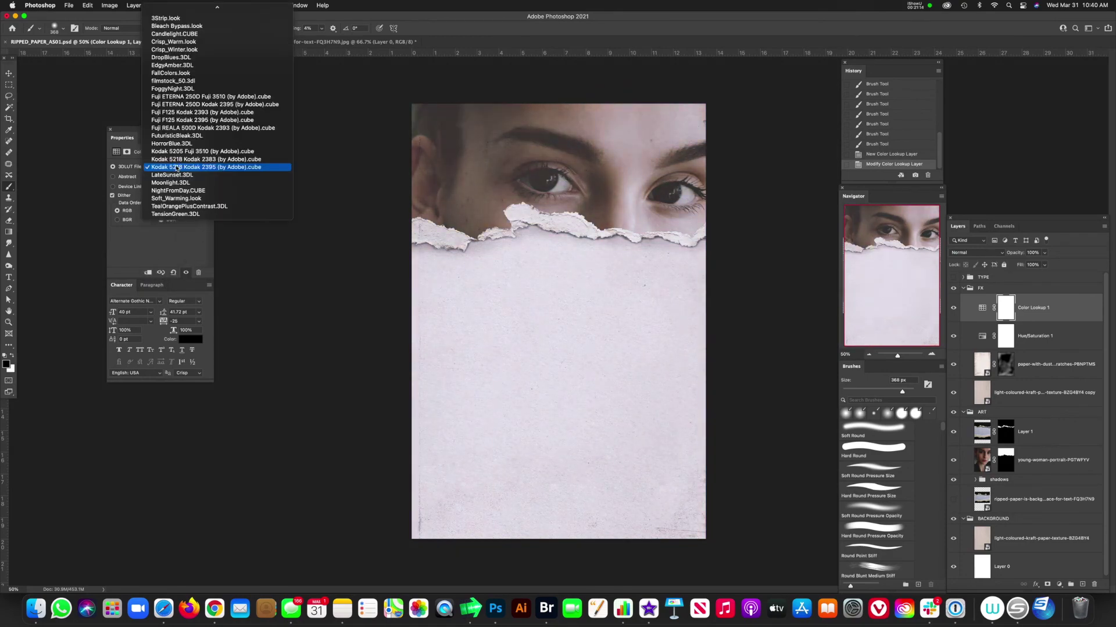
{"action": "left_click", "coordinate": [177, 168]}
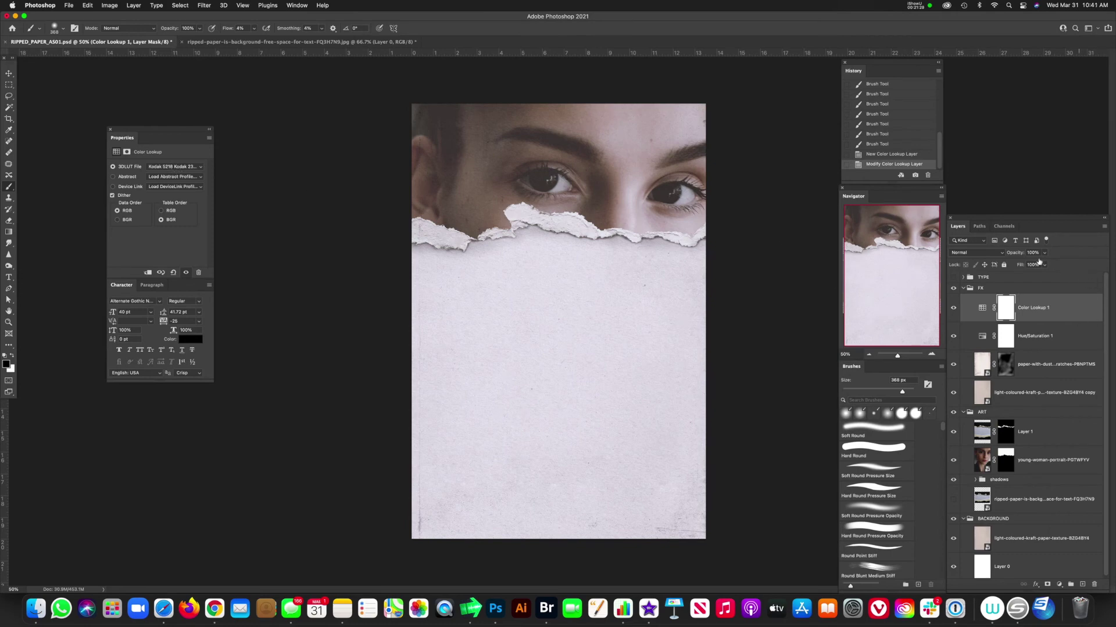
Reduce the Color Lookup layer's opacity to about 67%.
{"action": "left_click", "coordinate": [1044, 252]}
{"action": "left_click_drag", "start_coordinate": [1044, 265], "coordinate": [1030, 265]}
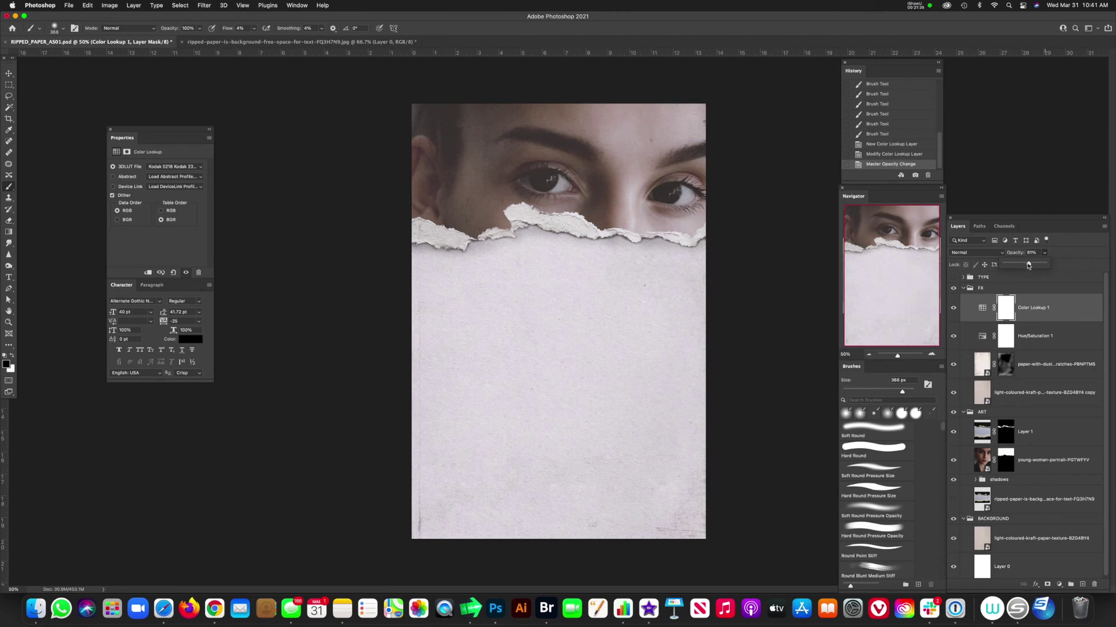
{"action": "left_click_drag", "start_coordinate": [1033, 266], "coordinate": [1031, 265]}
Add a Curves adjustment layer at the bottom of the FX group and shape a contrast curve with darker shadows.
{"action": "left_click", "coordinate": [983, 368]}
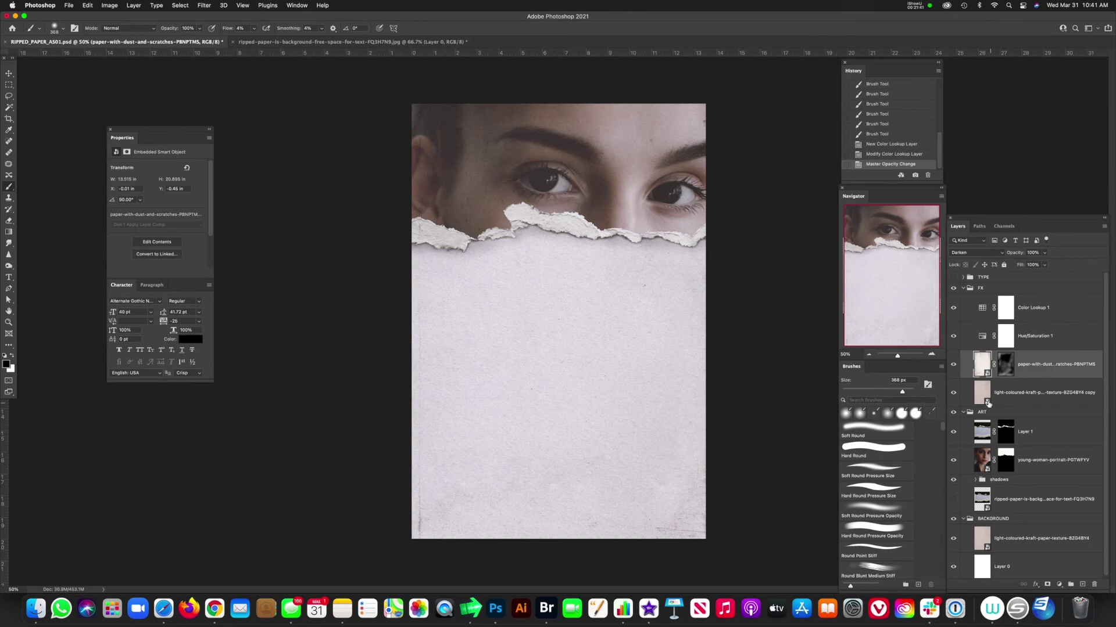
{"action": "left_click", "coordinate": [997, 412]}
{"action": "left_click", "coordinate": [984, 398]}
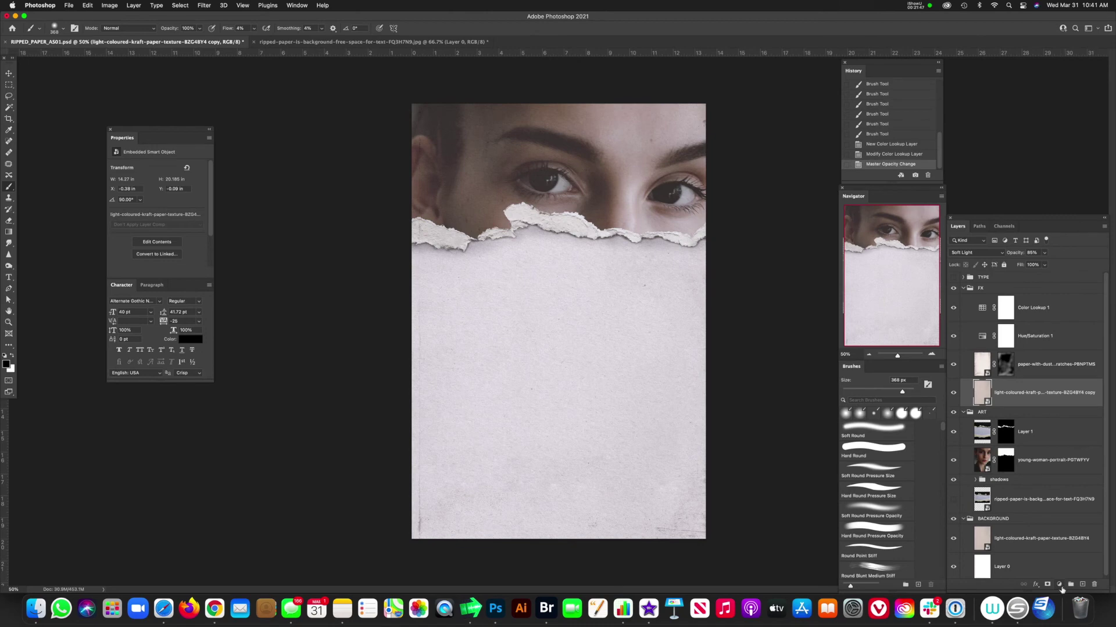
{"action": "left_click", "coordinate": [1059, 586]}
{"action": "left_click", "coordinate": [1069, 439]}
{"action": "left_click", "coordinate": [186, 198]}
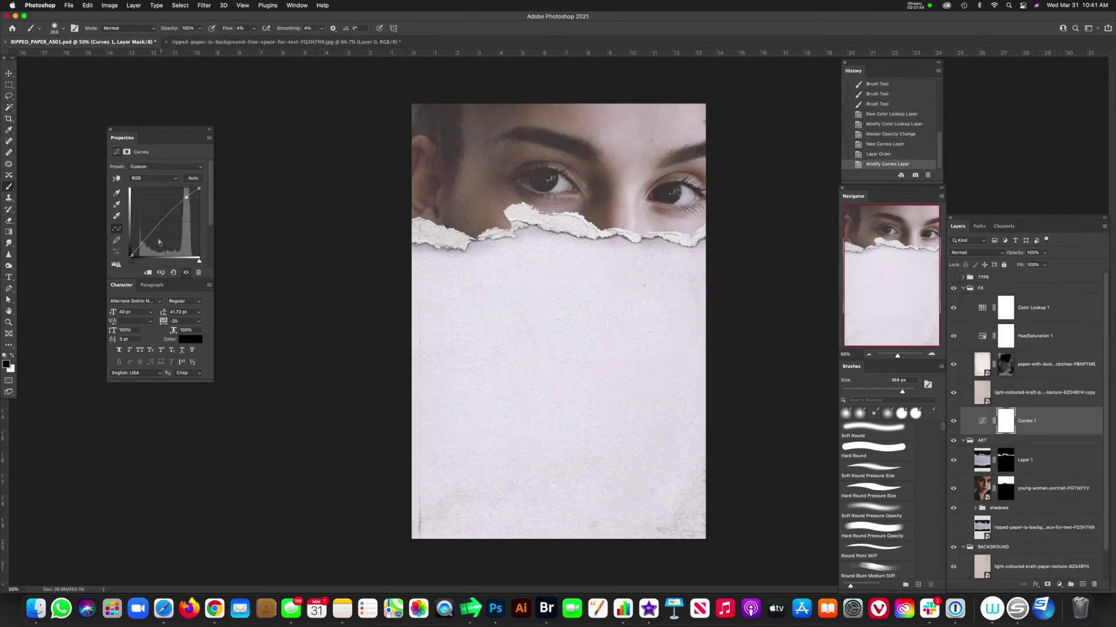
{"action": "left_click_drag", "start_coordinate": [143, 241], "coordinate": [147, 248]}
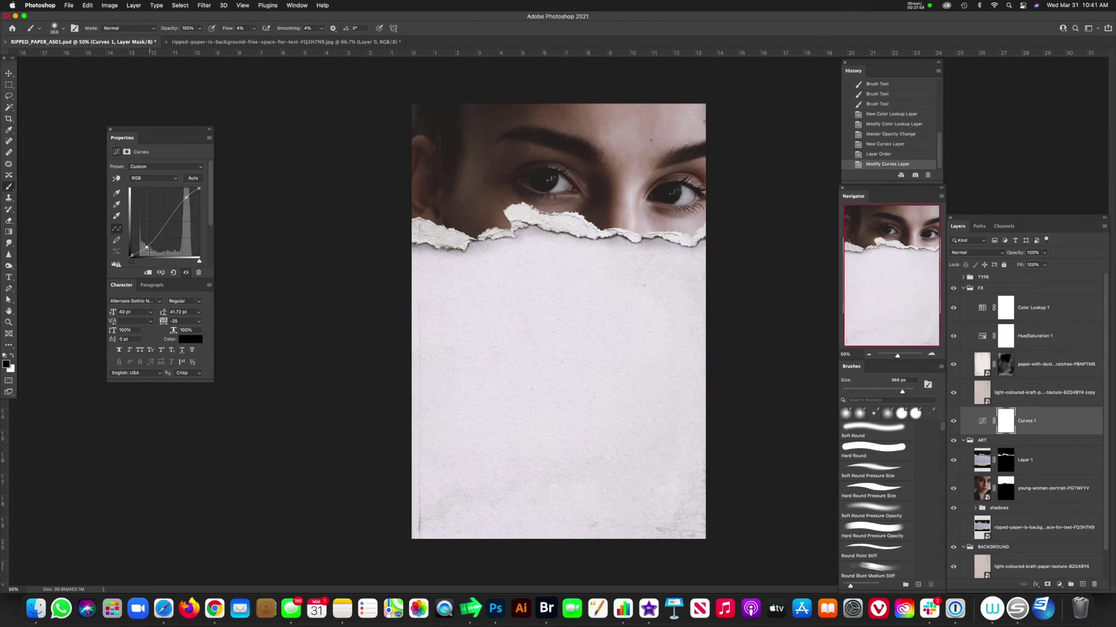
{"action": "left_click_drag", "start_coordinate": [146, 247], "coordinate": [149, 246]}
Set the Color Lookup layer's opacity to 100%.
{"action": "left_click", "coordinate": [983, 314]}
{"action": "left_click", "coordinate": [1044, 254]}
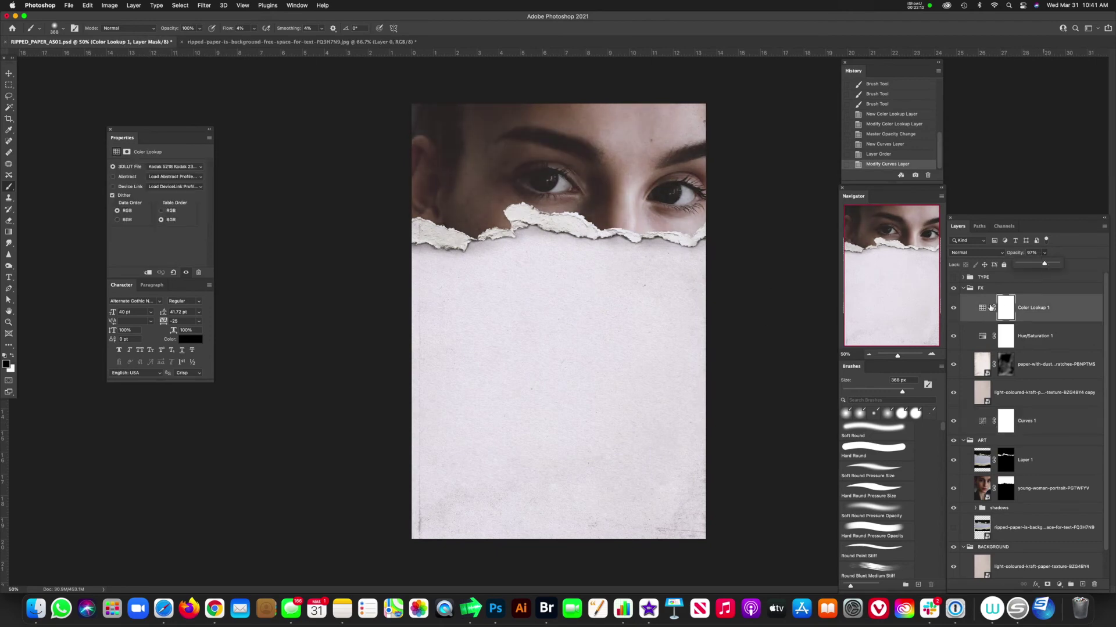
{"action": "left_click_drag", "start_coordinate": [1046, 265], "coordinate": [1076, 267]}
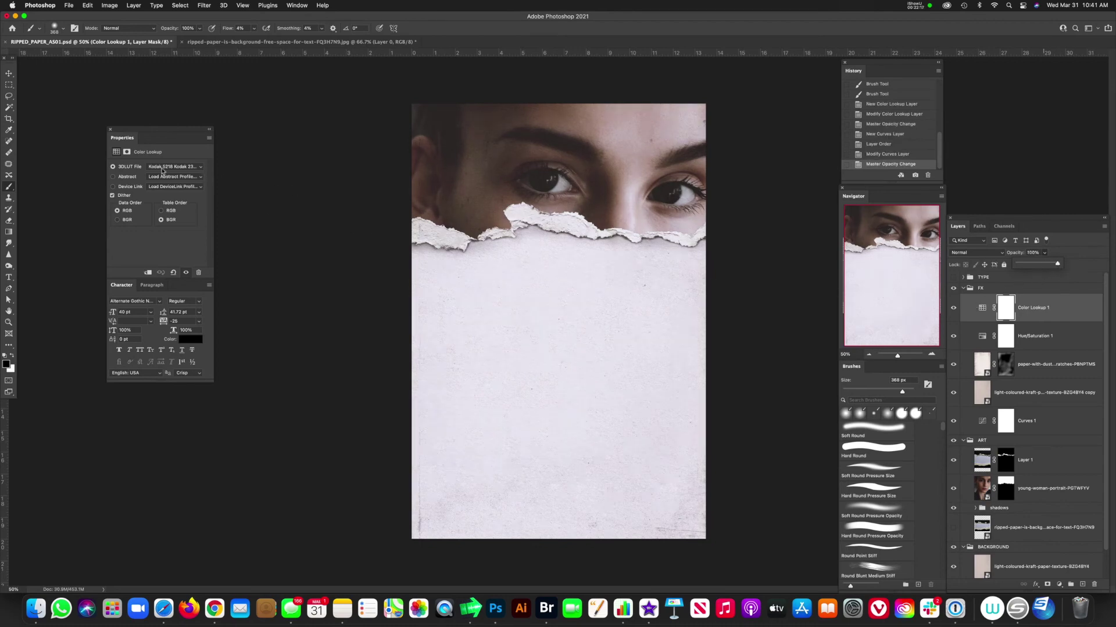
Apply the Fuji ETERNA 250D Kodak 3D LUT to the Color Lookup layer and reduce the layer's opacity to about 76%.
{"action": "left_click", "coordinate": [163, 169]}
{"action": "left_click", "coordinate": [163, 167]}
{"action": "left_click", "coordinate": [171, 168]}
{"action": "left_click", "coordinate": [174, 143]}
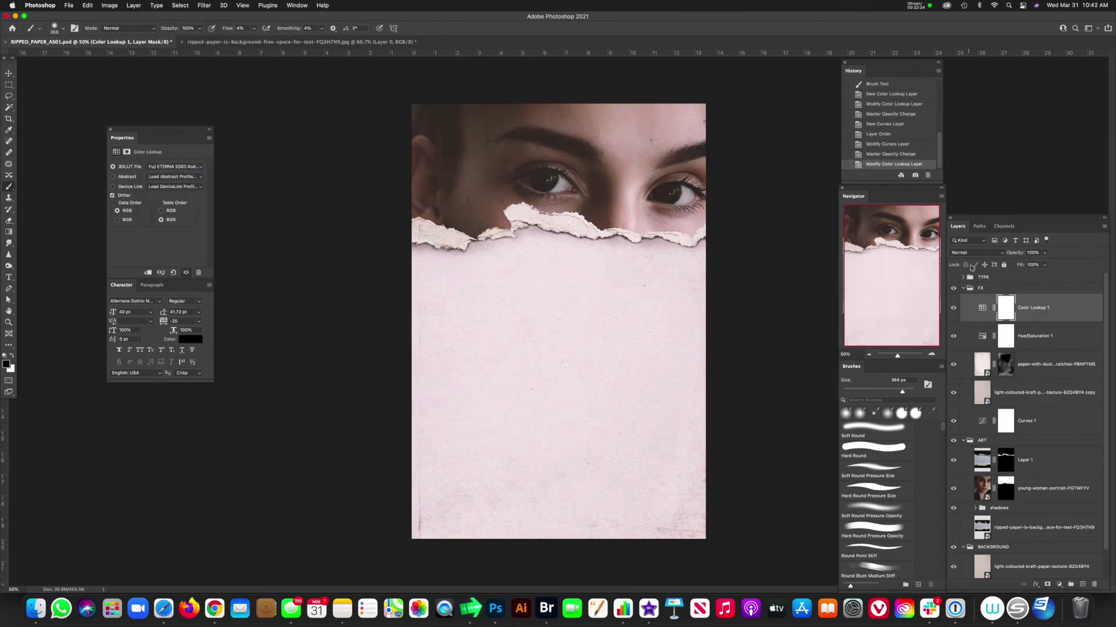
{"action": "left_click", "coordinate": [1044, 254]}
{"action": "left_click_drag", "start_coordinate": [1046, 266], "coordinate": [1034, 267]}
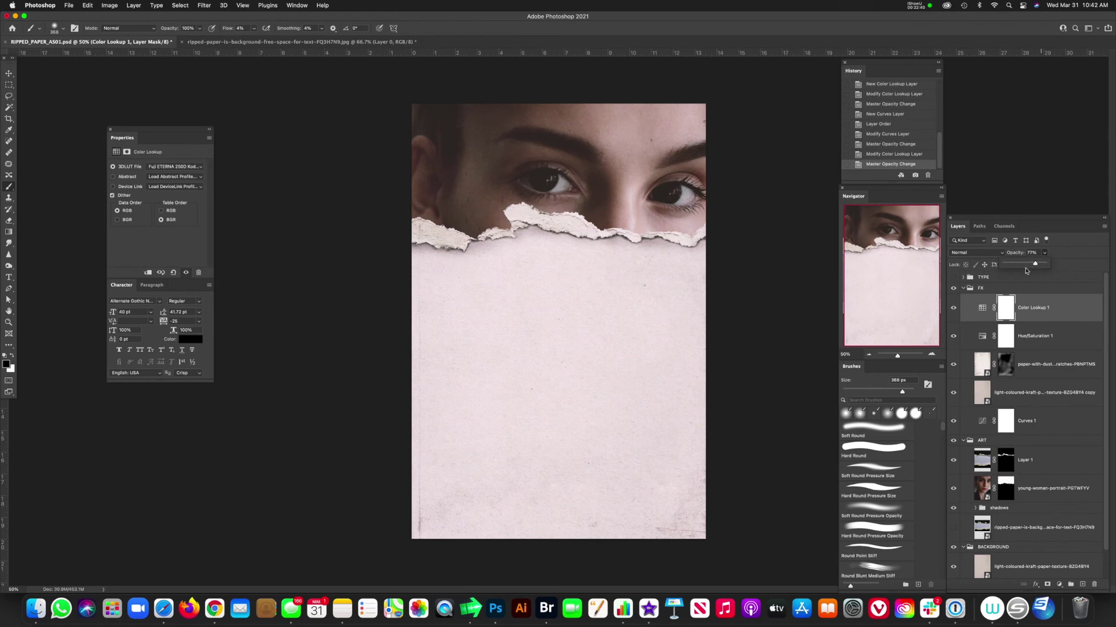
{"action": "left_click_drag", "start_coordinate": [1035, 264], "coordinate": [1033, 263]}
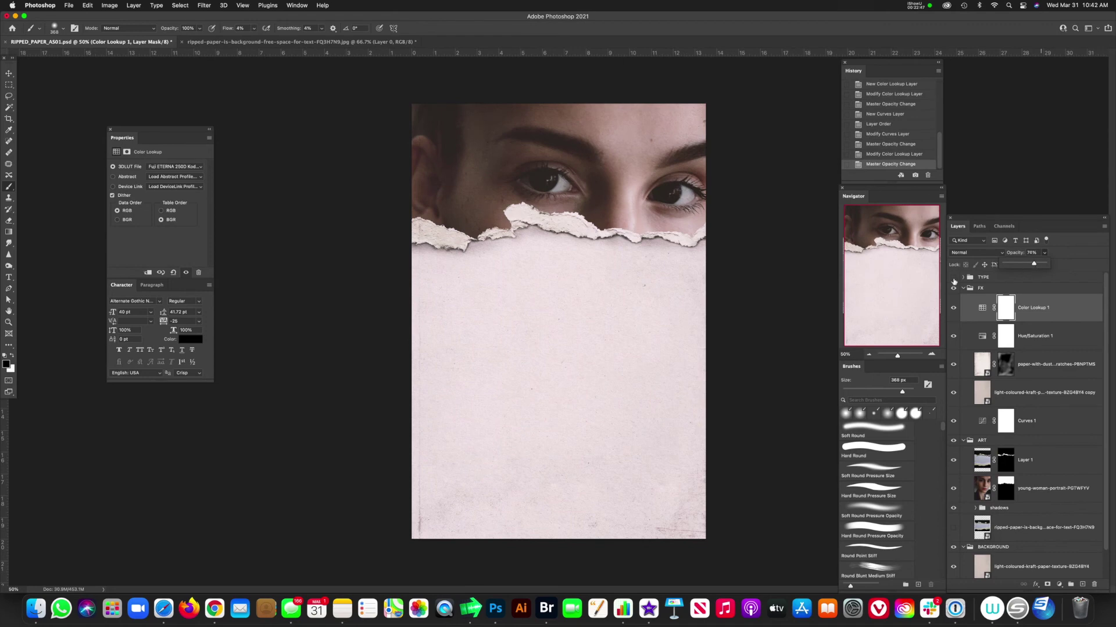
Adjust the shadows group's opacity while checking the torn edge, settling on about 93%, and expand the group.
{"action": "left_click", "coordinate": [953, 278]}
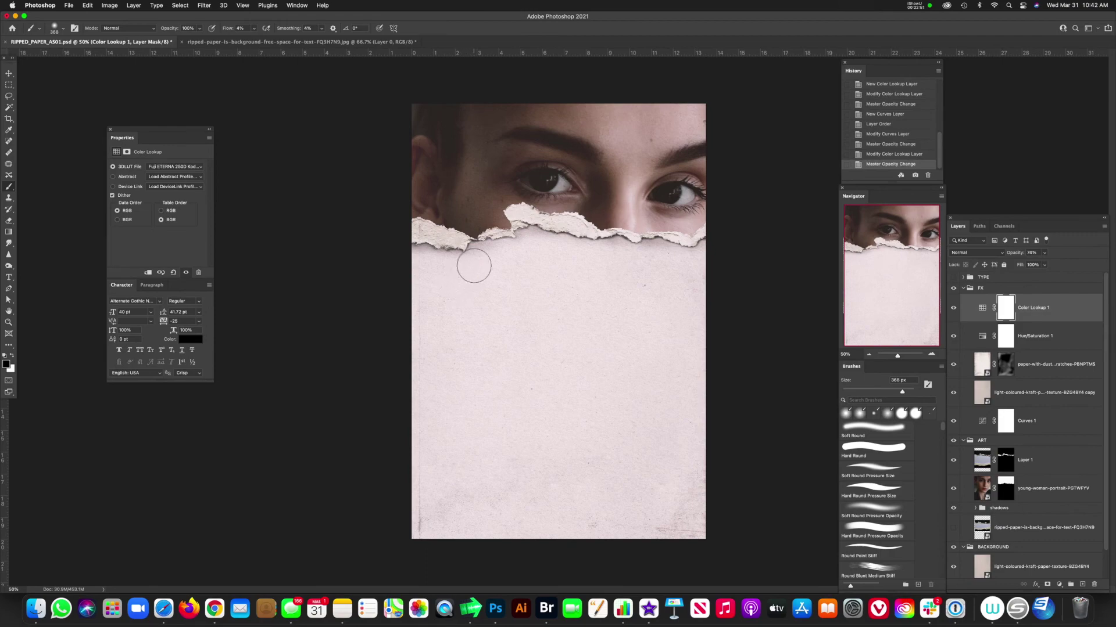
{"action": "key", "text": "super+1"}
{"action": "left_click_drag", "start_coordinate": [496, 257], "coordinate": [512, 345]}
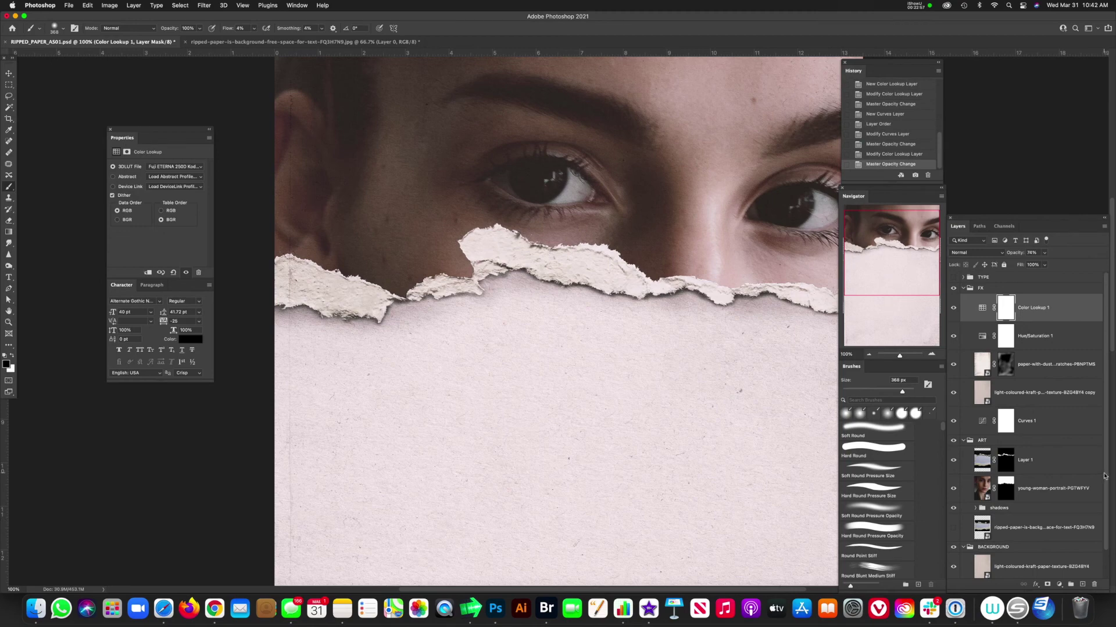
{"action": "scroll", "coordinate": [1103, 476], "scroll_direction": "down", "scroll_amount": 2}
{"action": "left_click", "coordinate": [980, 478]}
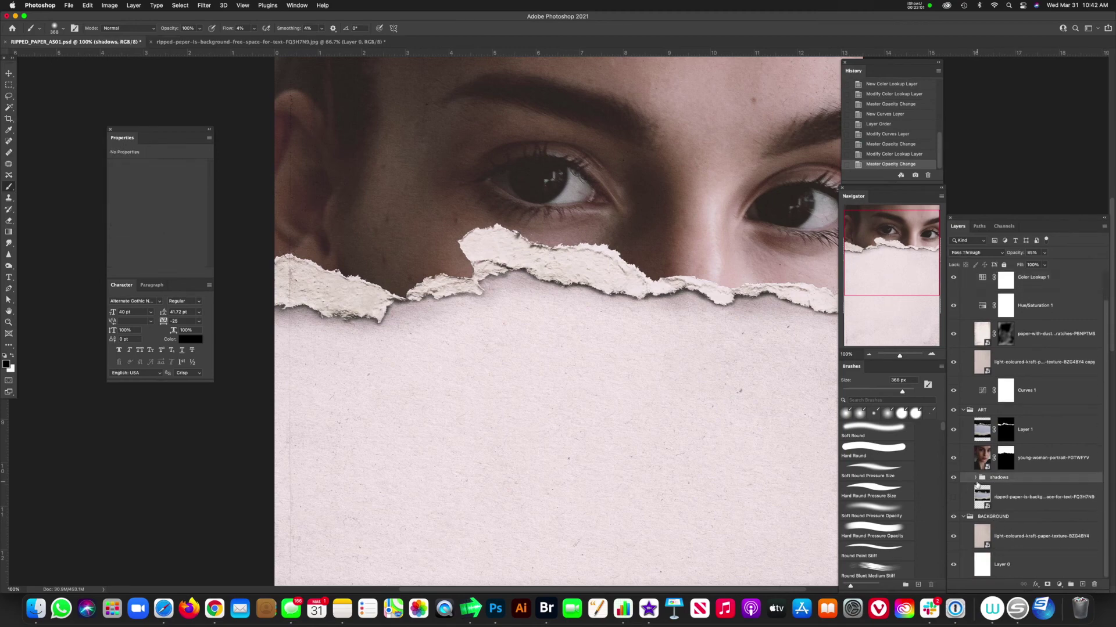
{"action": "left_click", "coordinate": [1044, 252]}
{"action": "left_click_drag", "start_coordinate": [1044, 263], "coordinate": [1051, 265]}
{"action": "key", "text": "super+minus"}
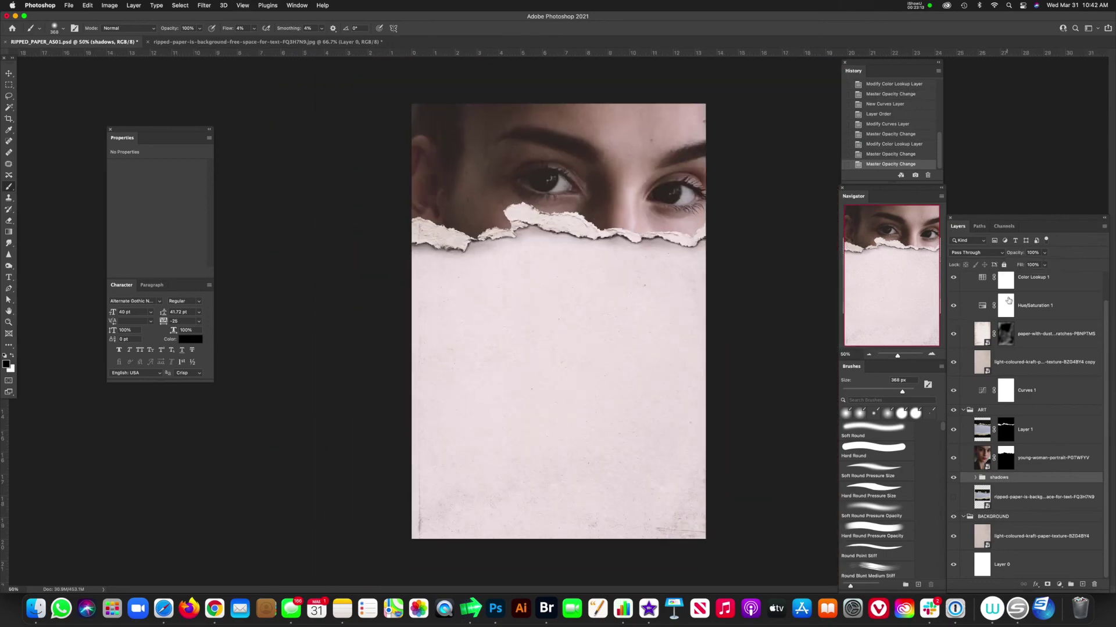
{"action": "left_click", "coordinate": [975, 477]}
{"action": "left_click", "coordinate": [1044, 265]}
{"action": "left_click_drag", "start_coordinate": [1047, 265], "coordinate": [1039, 266]}
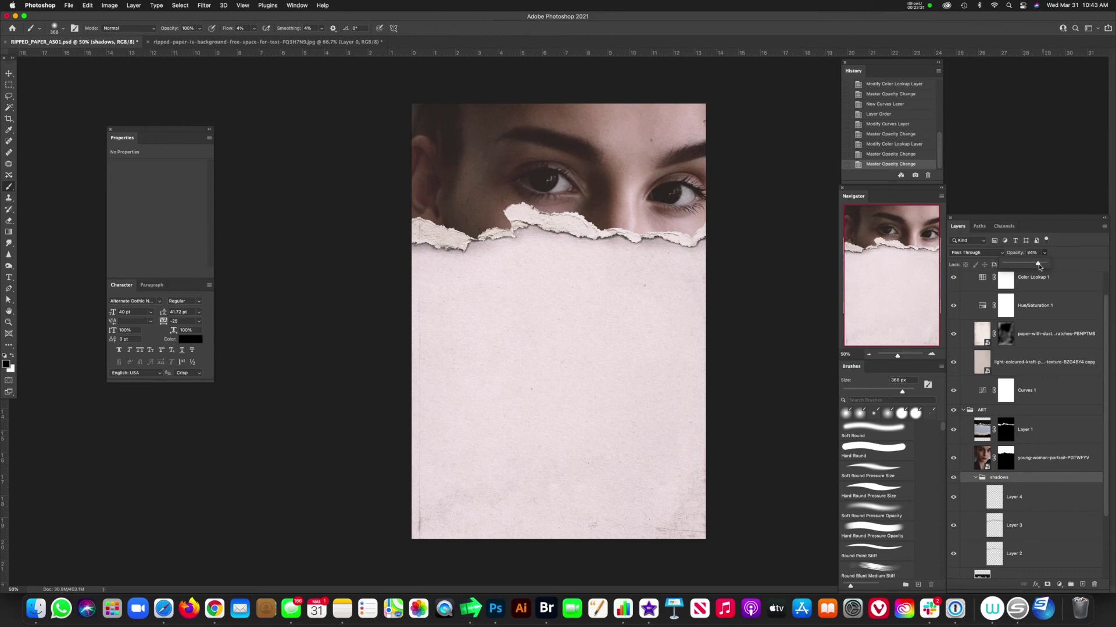
Paint a wider soft shadow below the torn edge on a new layer above Layer 4, and erase the excess.
{"action": "left_click", "coordinate": [997, 499]}
{"action": "left_click", "coordinate": [1082, 584]}
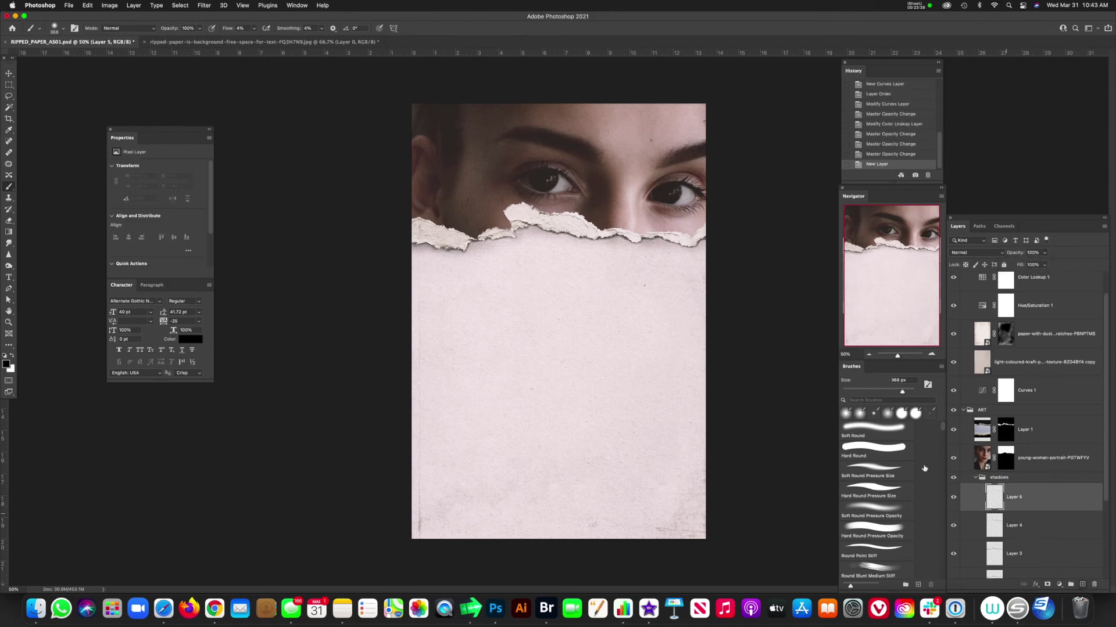
{"action": "left_click_drag", "start_coordinate": [512, 228], "coordinate": [456, 228], "text": "ctrl+alt"}
{"action": "mouse_move", "coordinate": [521, 234]}
{"action": "left_mouse_down"}
{"action": "mouse_move", "coordinate": [494, 238]}
{"action": "mouse_move", "coordinate": [697, 249]}
{"action": "left_mouse_up"}
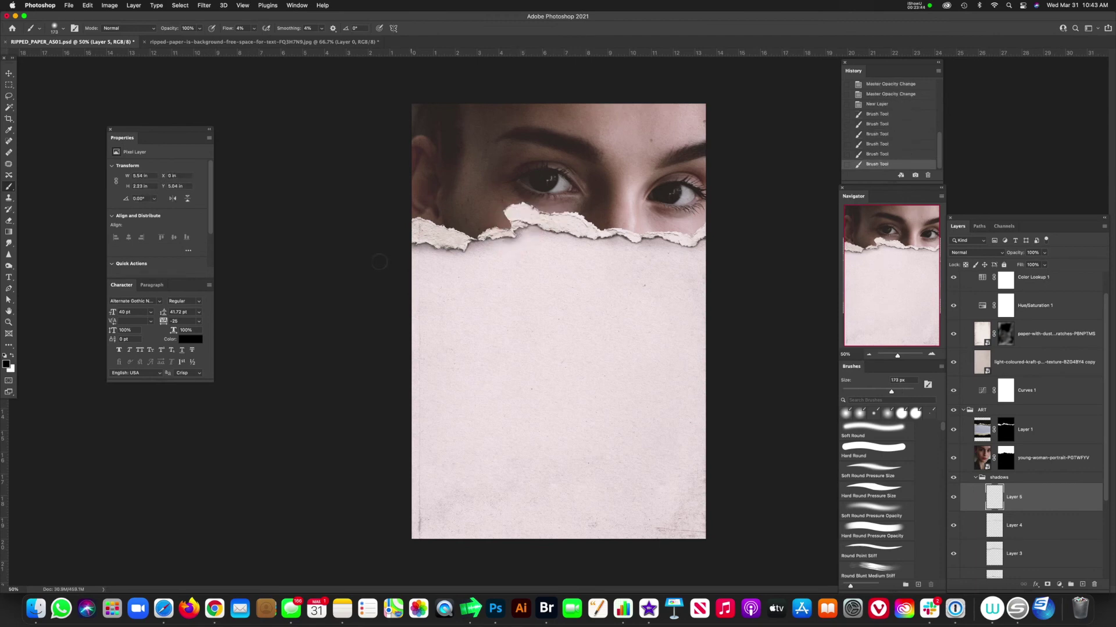
{"action": "mouse_move", "coordinate": [442, 256]}
{"action": "left_mouse_down"}
{"action": "mouse_move", "coordinate": [516, 244]}
{"action": "mouse_move", "coordinate": [512, 302]}
{"action": "left_mouse_up"}
{"action": "key", "text": "e"}
{"action": "left_click", "coordinate": [976, 478]}
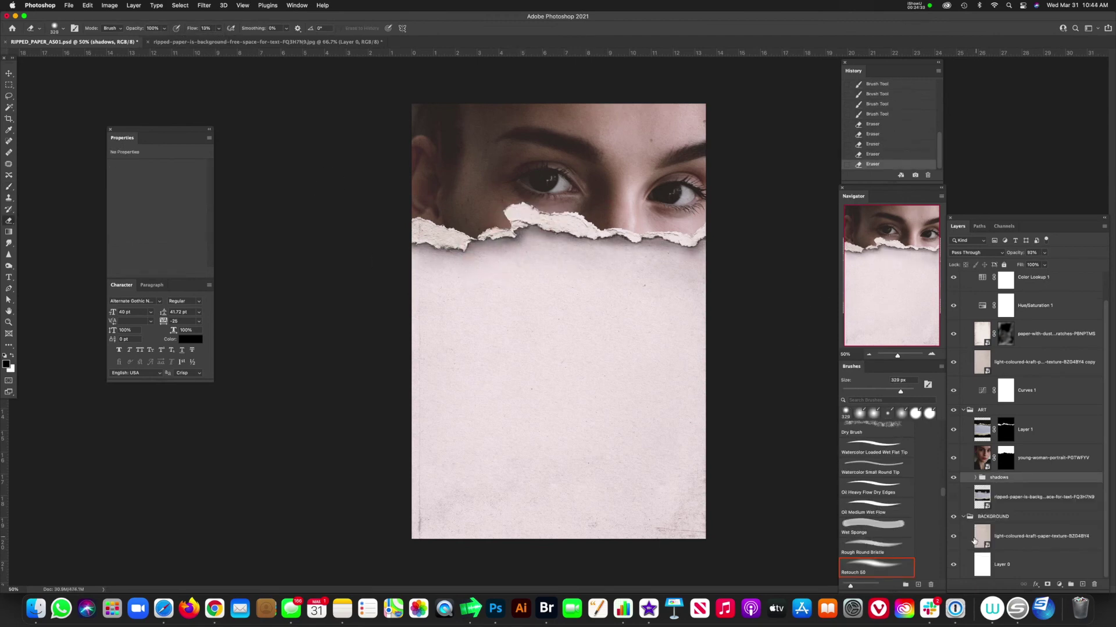
Add a Curves adjustment layer above the BACKGROUND group's kraft paper texture and darken its shadows.
{"action": "left_click", "coordinate": [1021, 536]}
{"action": "left_click", "coordinate": [1059, 585]}
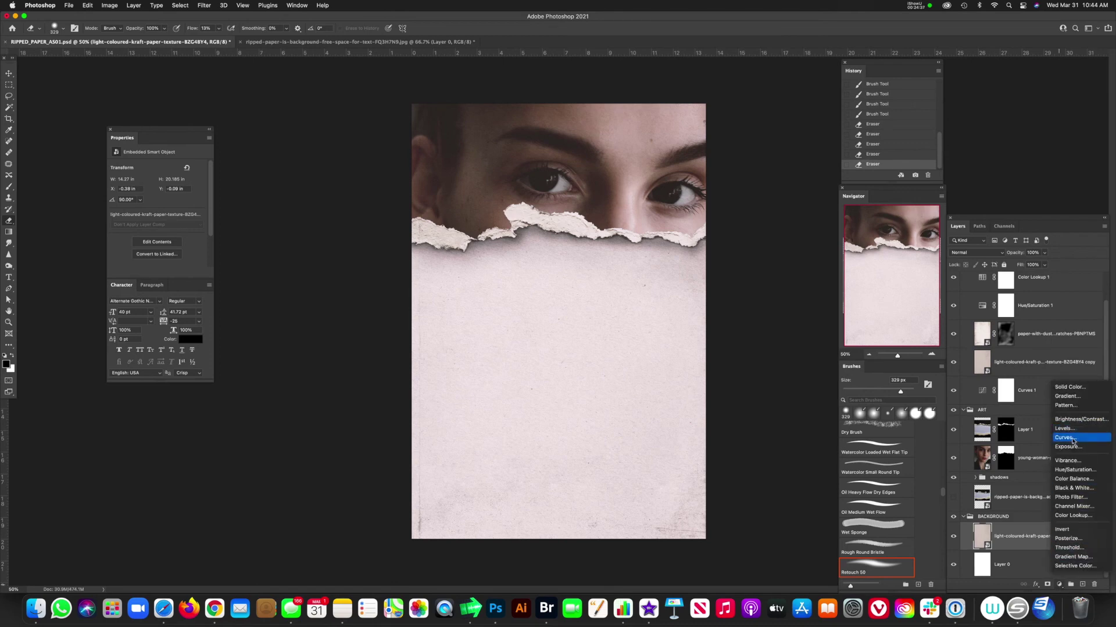
{"action": "left_click", "coordinate": [1072, 440]}
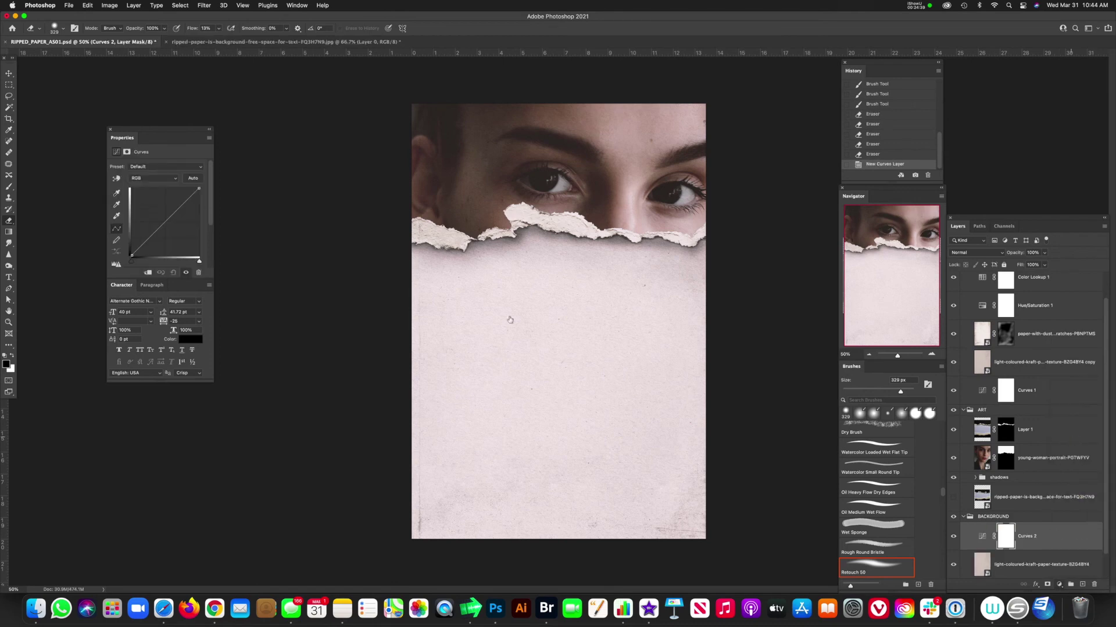
{"action": "mouse_move", "coordinate": [130, 263]}
{"action": "left_mouse_down"}
{"action": "mouse_move", "coordinate": [150, 272]}
{"action": "mouse_move", "coordinate": [149, 261]}
{"action": "left_mouse_up"}
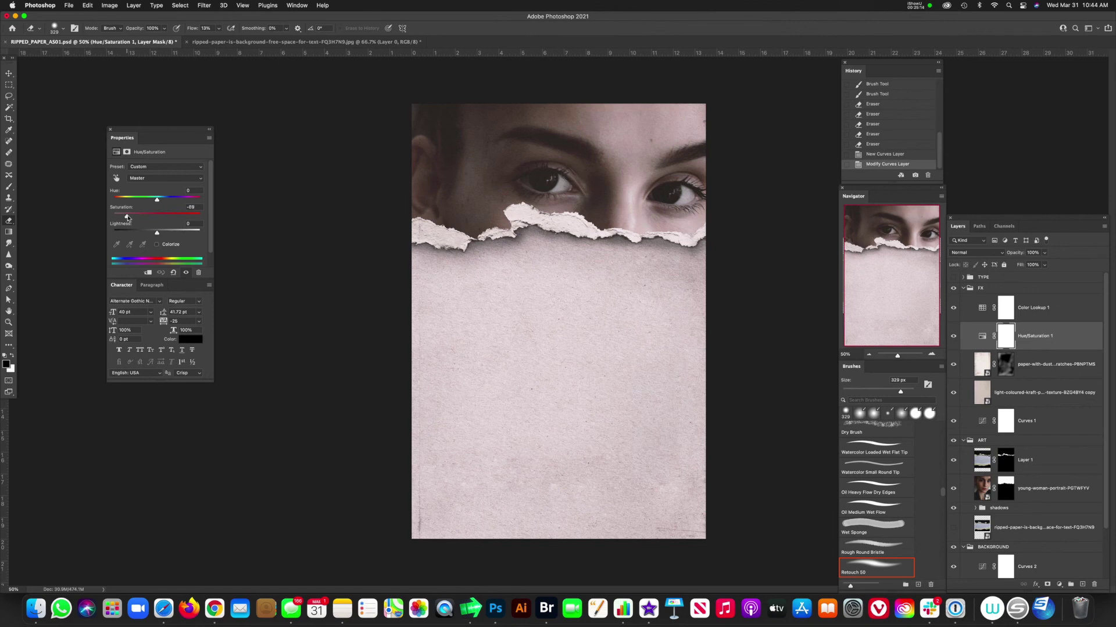
Add the text BROKEN on a new layer above TYPE SAFETY in the TYPE group, placed just below the torn edge.
{"action": "left_click", "coordinate": [982, 278]}
{"action": "left_click", "coordinate": [952, 277]}
{"action": "left_click", "coordinate": [964, 278]}
{"action": "left_click", "coordinate": [988, 298]}
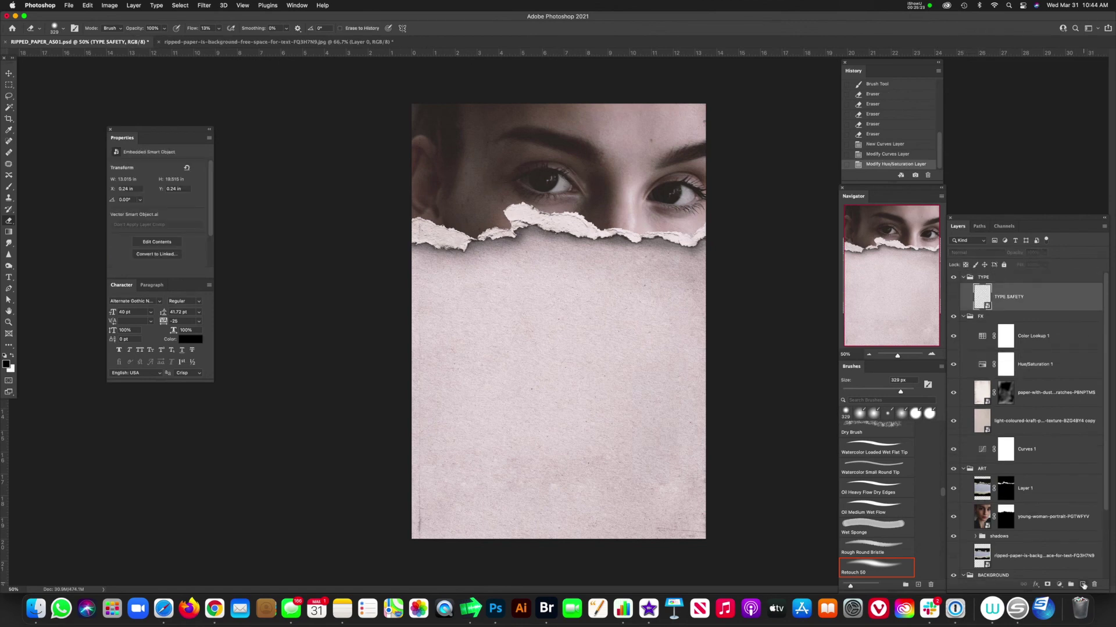
{"action": "left_click", "coordinate": [1083, 585]}
{"action": "key", "text": "t"}
{"action": "left_click", "coordinate": [473, 281]}
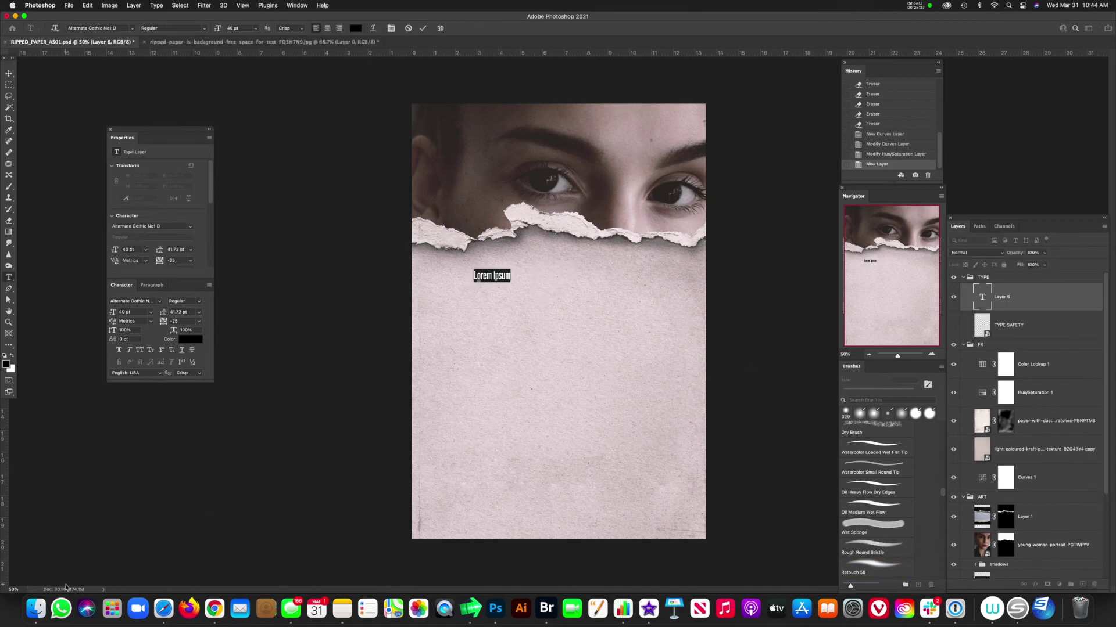
{"action": "type", "text": "BROKEN"}
{"action": "left_click", "coordinate": [1041, 327]}
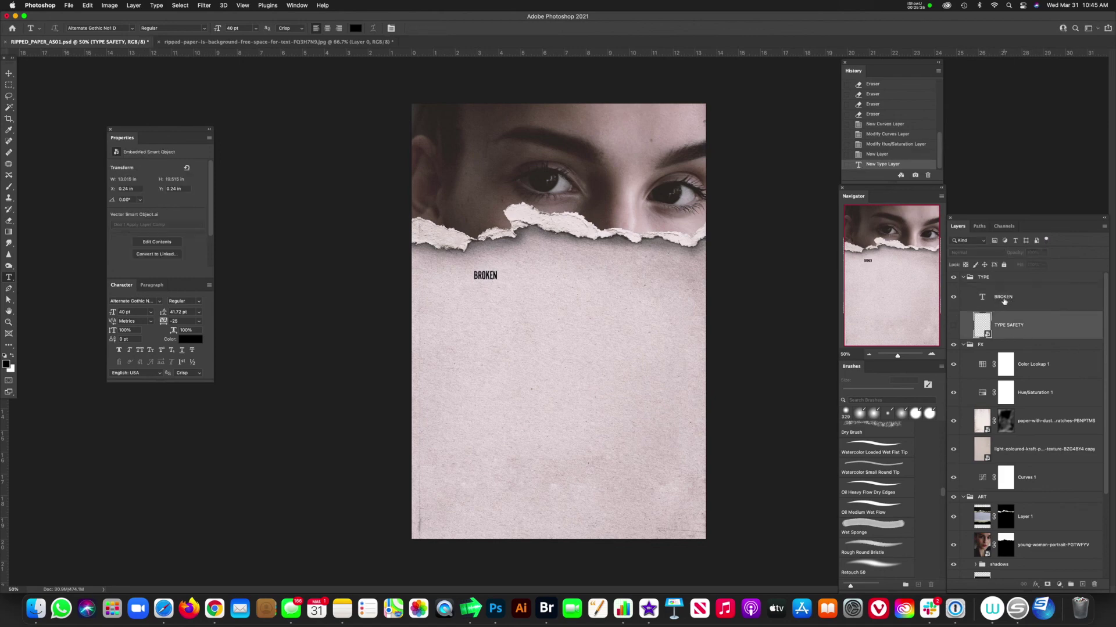
Add the text HEARTS on a new layer, placed under the word BROKEN, and move its layer below the BROKEN layer.
{"action": "left_click", "coordinate": [1003, 300]}
{"action": "left_click", "coordinate": [1082, 584]}
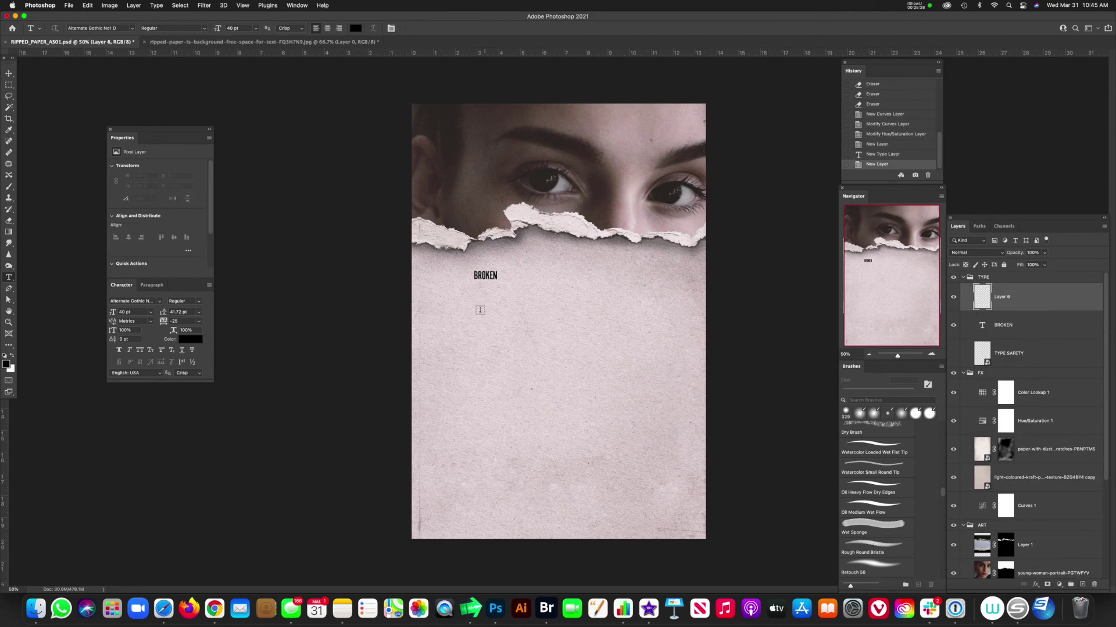
{"action": "left_click", "coordinate": [481, 311]}
{"action": "type", "text": "HEARTS"}
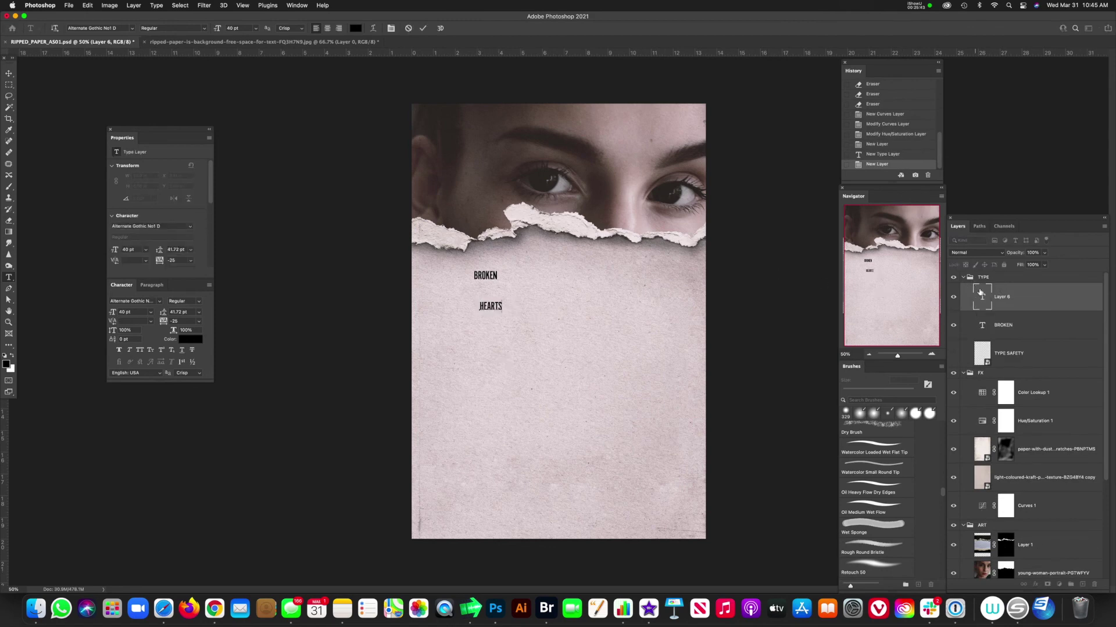
{"action": "left_click", "coordinate": [1026, 304]}
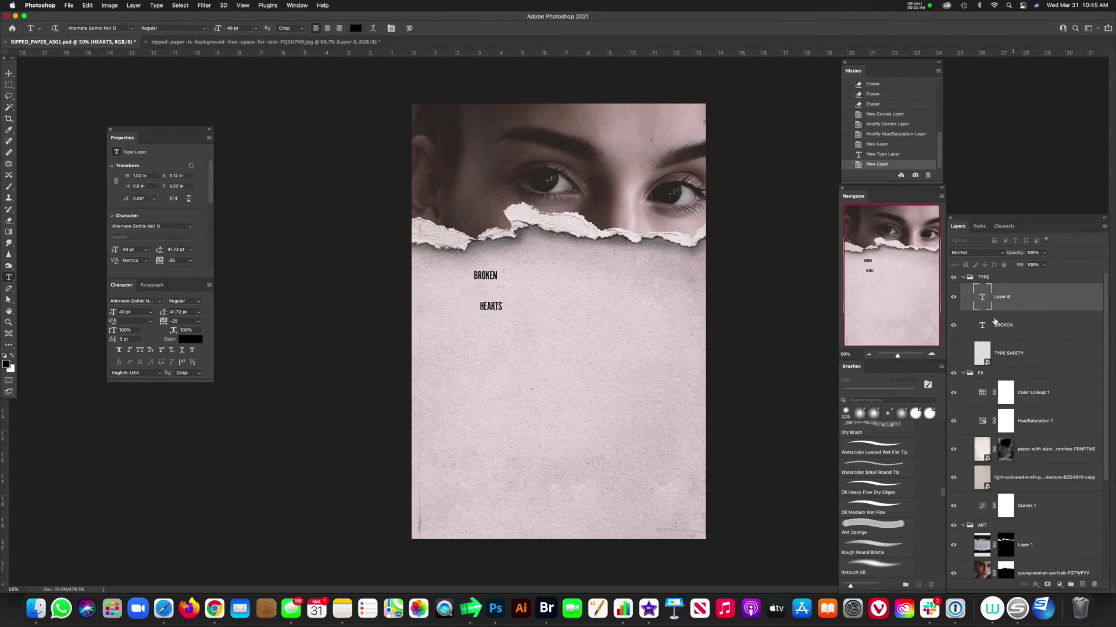
{"action": "left_click_drag", "start_coordinate": [1016, 338], "coordinate": [1017, 343]}
Enlarge the BROKEN and HEARTS text to about 190 pt and set both layers' blend mode to Overlay.
{"action": "key", "text": "ctrl+t"}
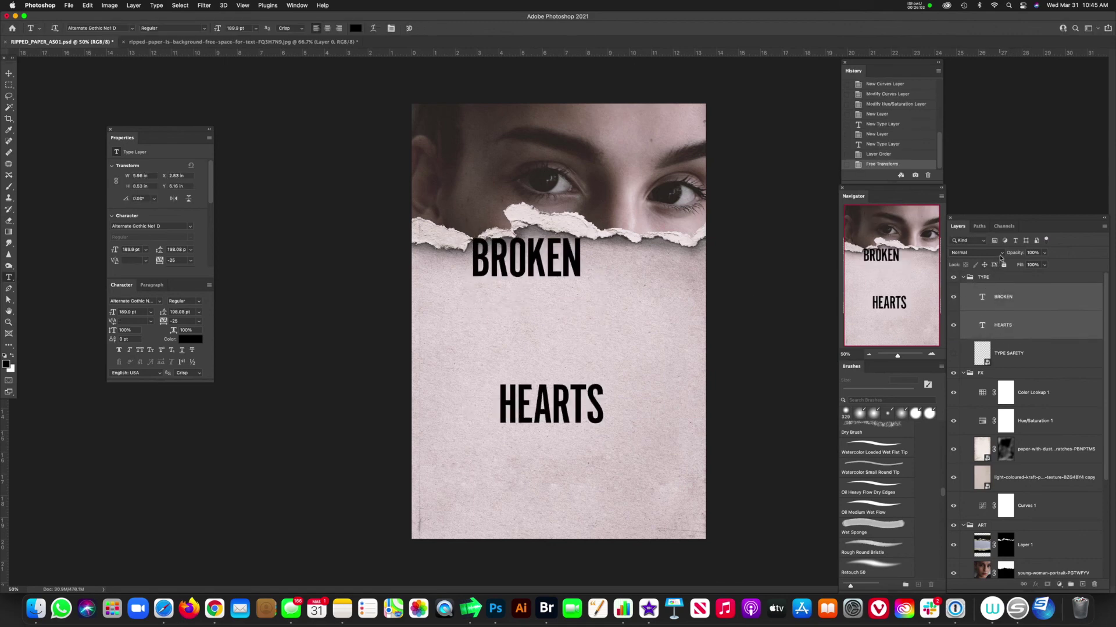
{"action": "left_click", "coordinate": [1000, 253]}
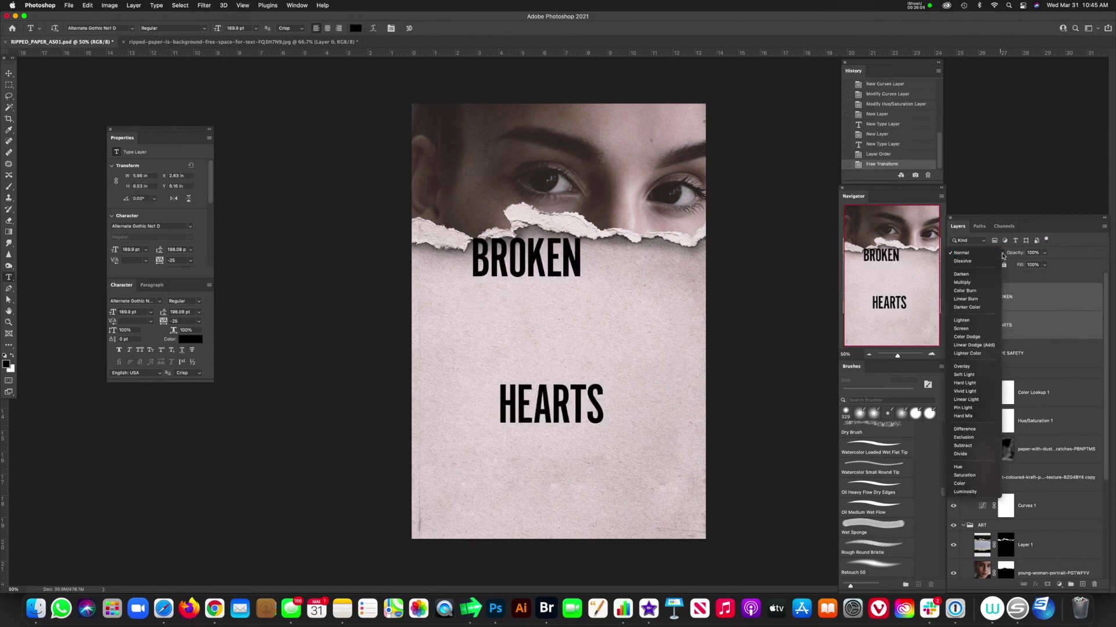
{"action": "left_click", "coordinate": [963, 367]}
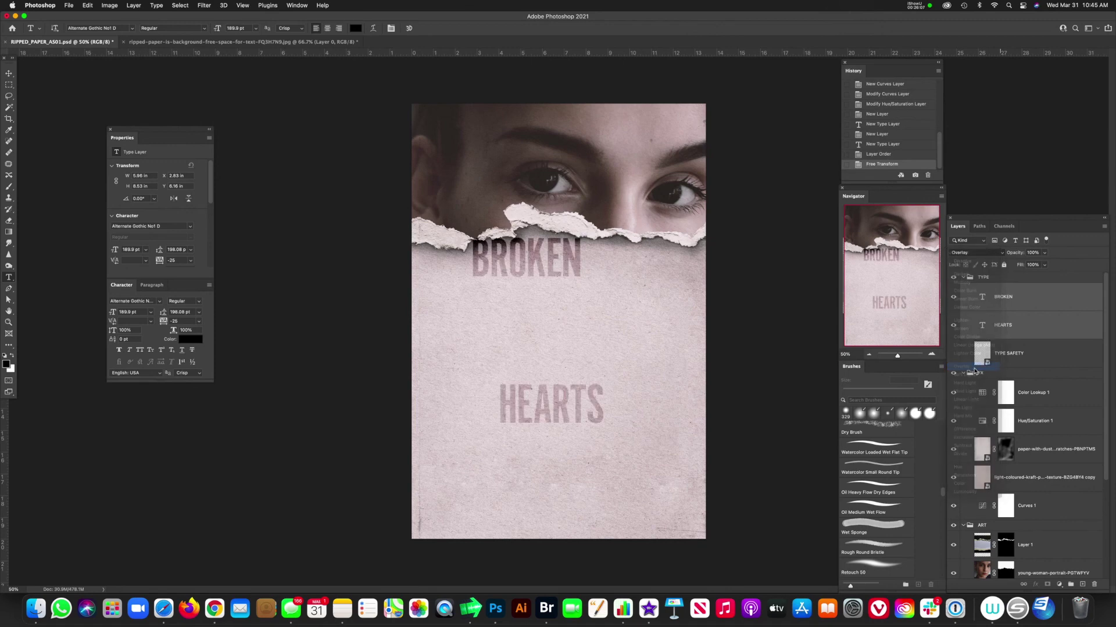
Reposition the two words so HEARTS sits directly beneath BROKEN, left-aligned with it.
{"action": "left_click", "coordinate": [1013, 306]}
{"action": "key", "text": "v"}
{"action": "left_click_drag", "start_coordinate": [549, 306], "coordinate": [549, 304]}
{"action": "left_click_drag", "start_coordinate": [572, 388], "coordinate": [541, 295], "text": "super"}
Move both text layers into the ART group below the shadows group, and place HEARTS beside BROKEN on one line under the tear.
{"action": "left_click", "coordinate": [1003, 278]}
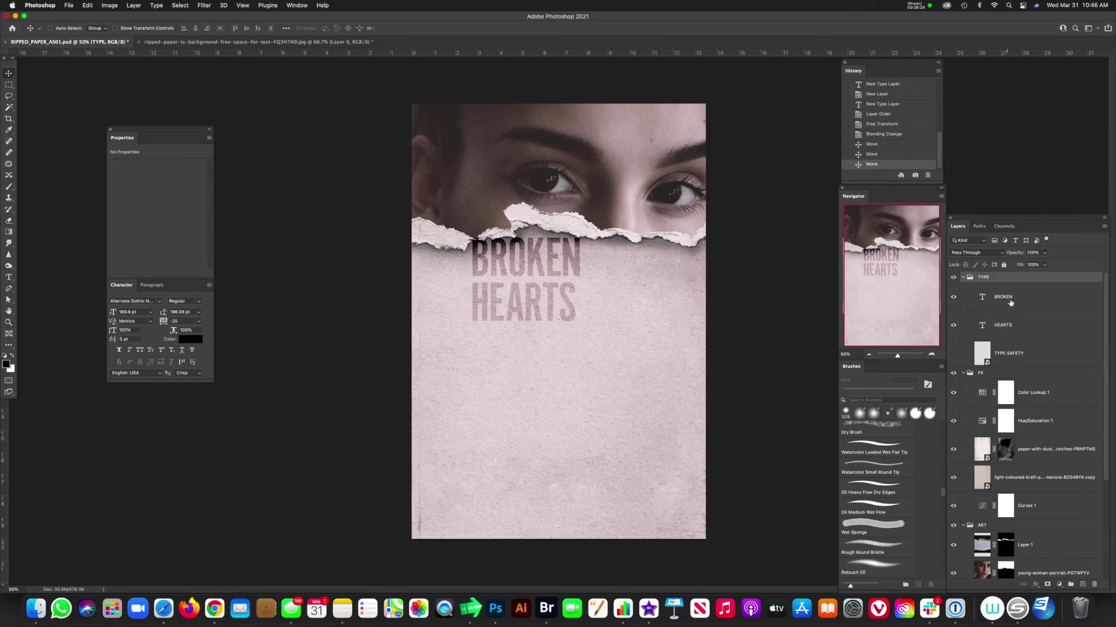
{"action": "left_click", "coordinate": [1011, 303]}
{"action": "left_click", "coordinate": [1008, 327], "text": "shift"}
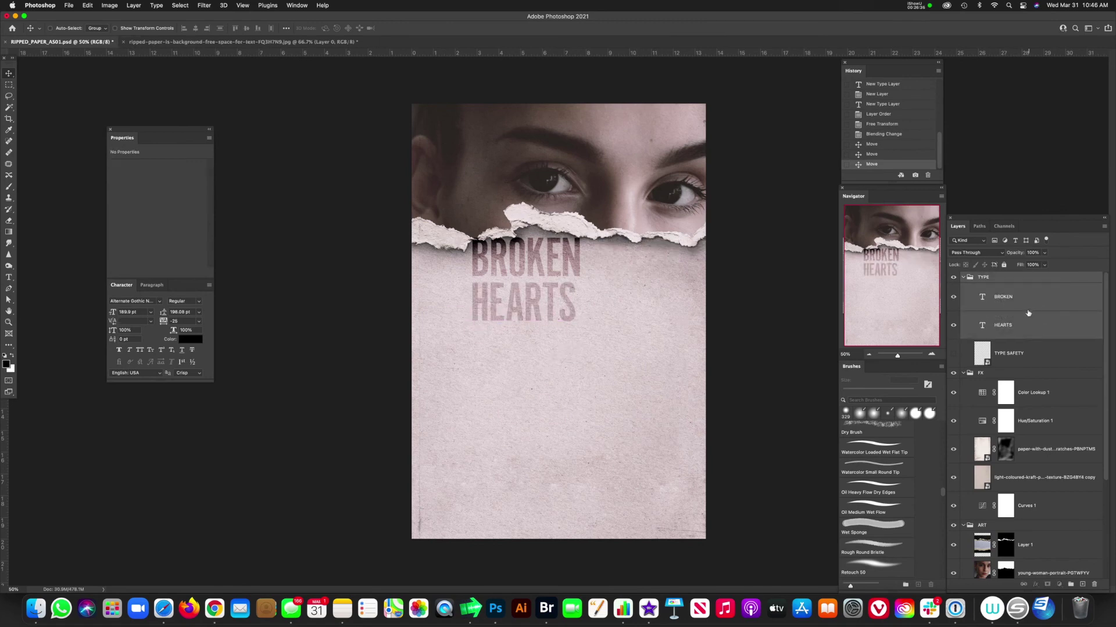
{"action": "left_click", "coordinate": [1027, 329]}
{"action": "left_click", "coordinate": [1029, 308], "text": "shift"}
{"action": "left_click_drag", "start_coordinate": [981, 328], "coordinate": [986, 489]}
{"action": "left_click_drag", "start_coordinate": [545, 392], "coordinate": [550, 393]}
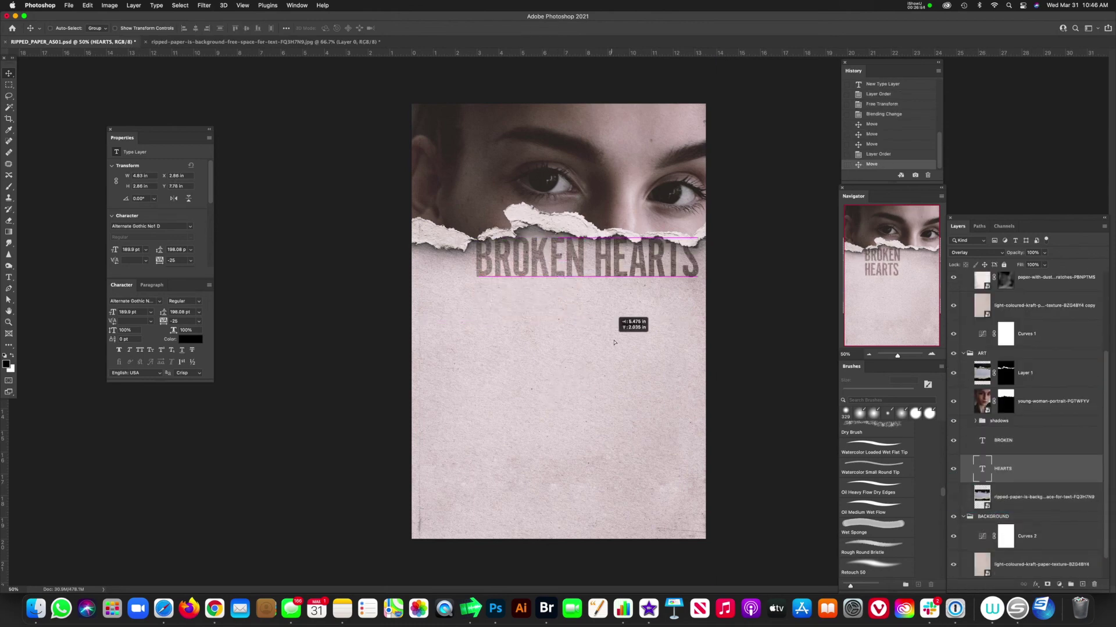
{"action": "left_click_drag", "start_coordinate": [616, 342], "coordinate": [622, 345]}
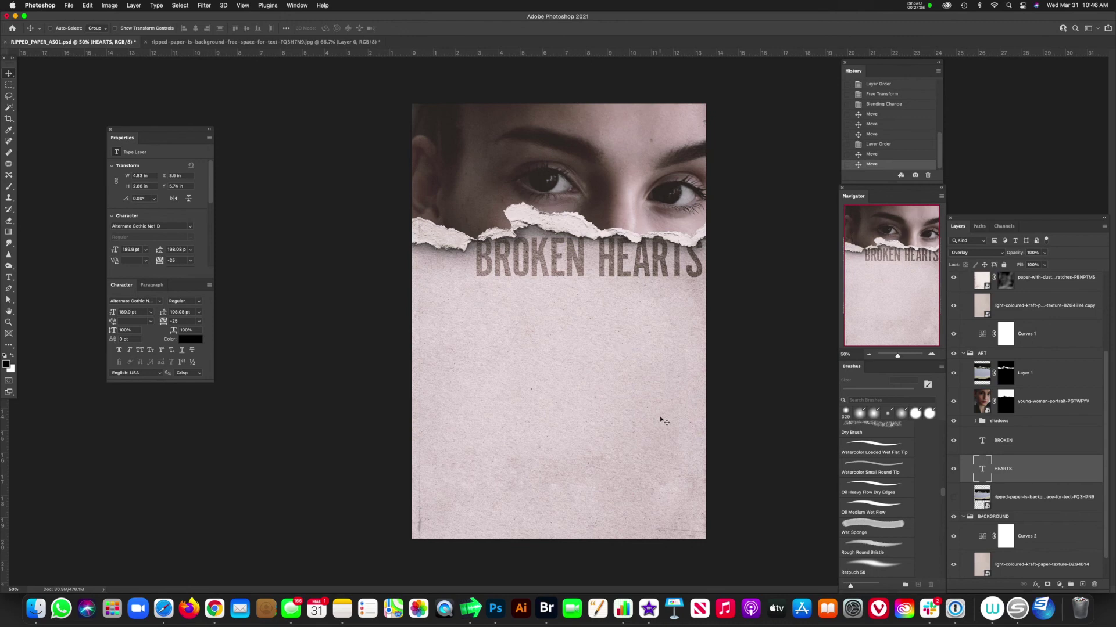